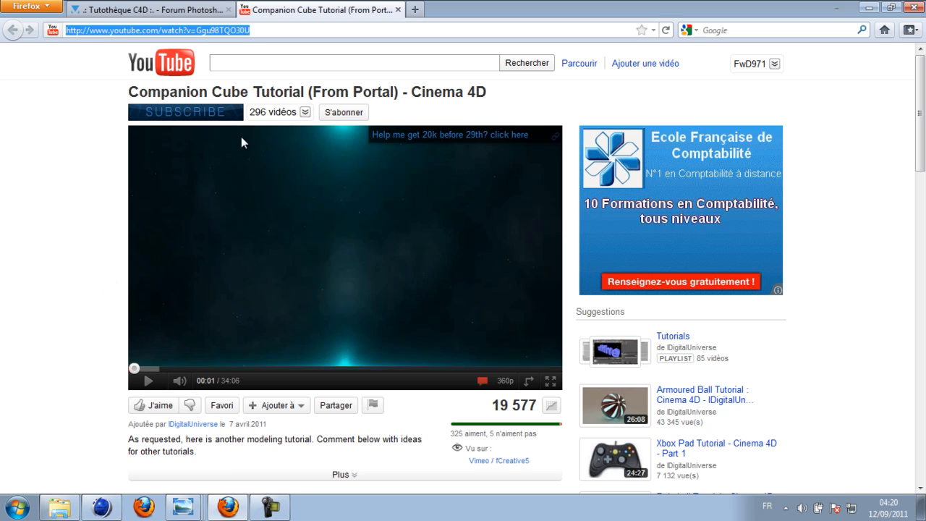
Step: Examine the Companion Cube tutorial page, the forum render and the cube-feu, tuto-bleu and cube-neutre-vert reference images
drag(128, 92, 490, 92)
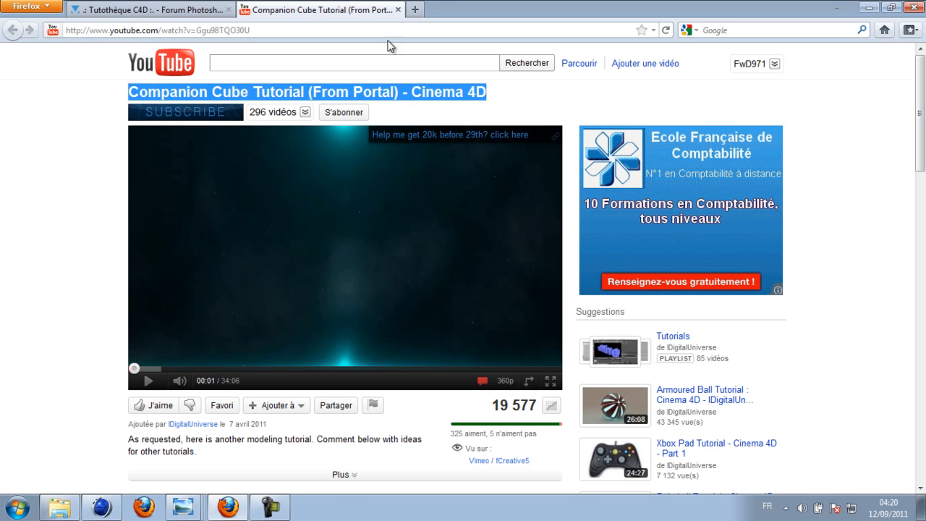
click(212, 12)
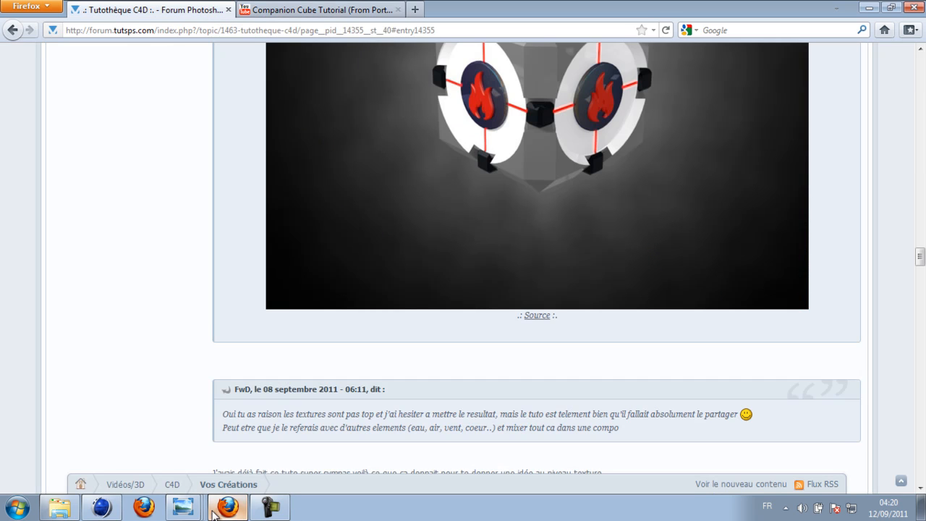
click(183, 507)
click(219, 478)
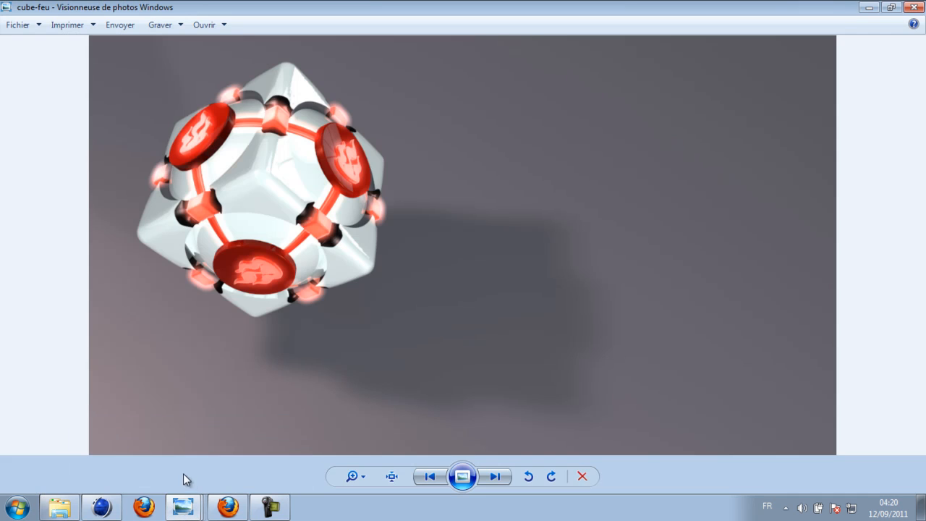
click(185, 510)
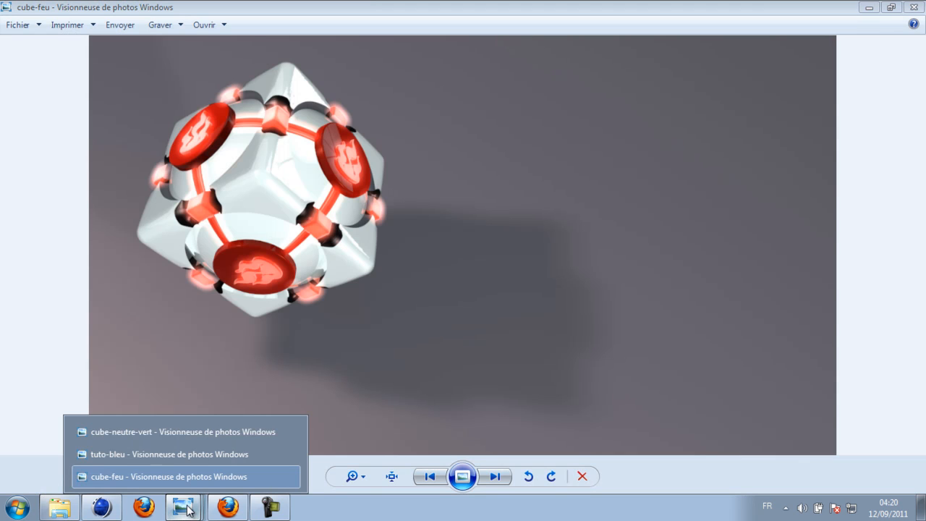
click(212, 453)
mouse_move(199, 506)
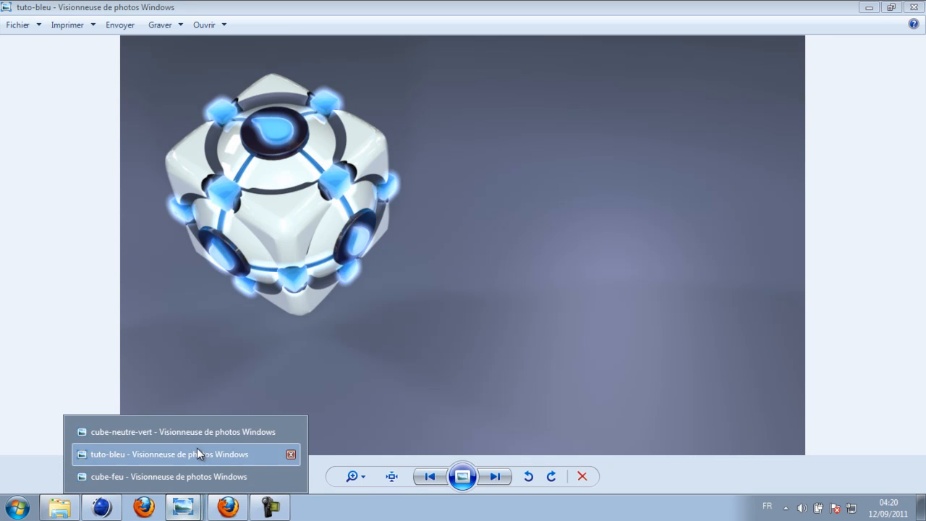
click(188, 432)
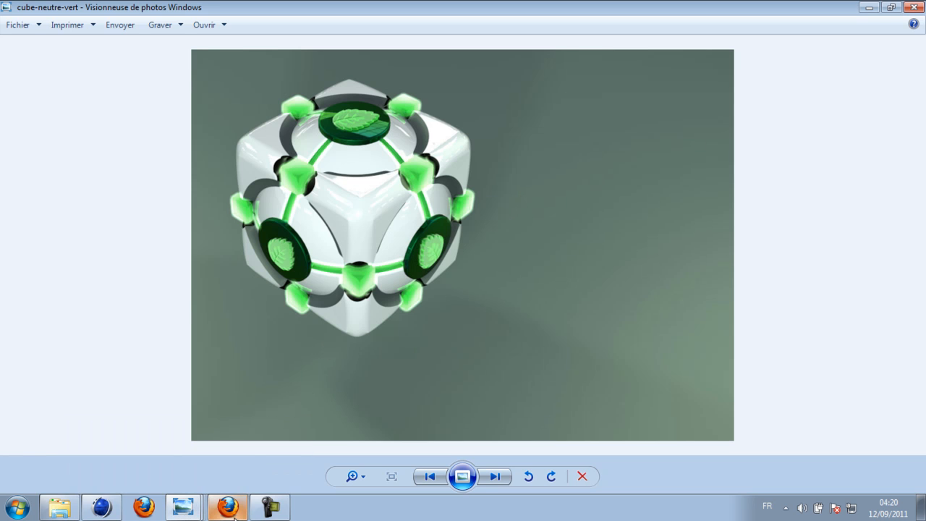
Step: Switch to CINEMA 4D and set the render output to the HDV/HDTV 720 25 preset
click(274, 509)
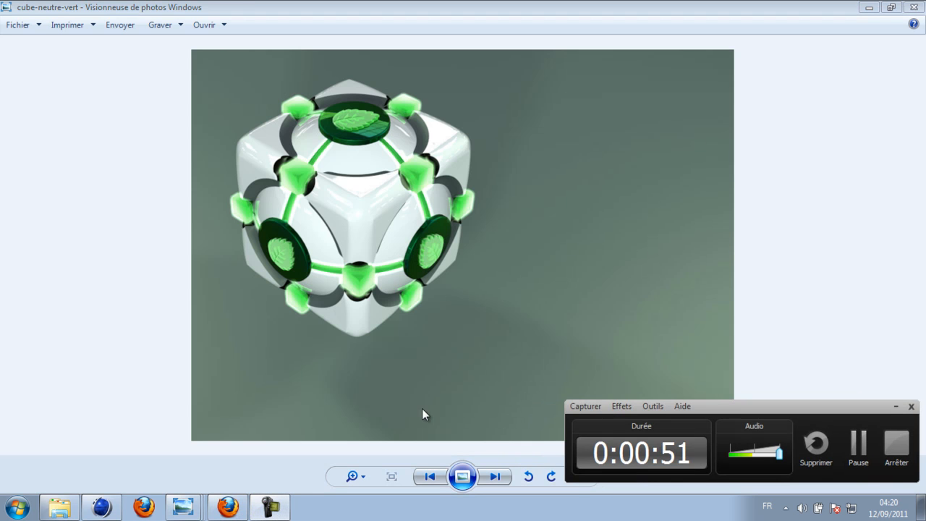
click(114, 509)
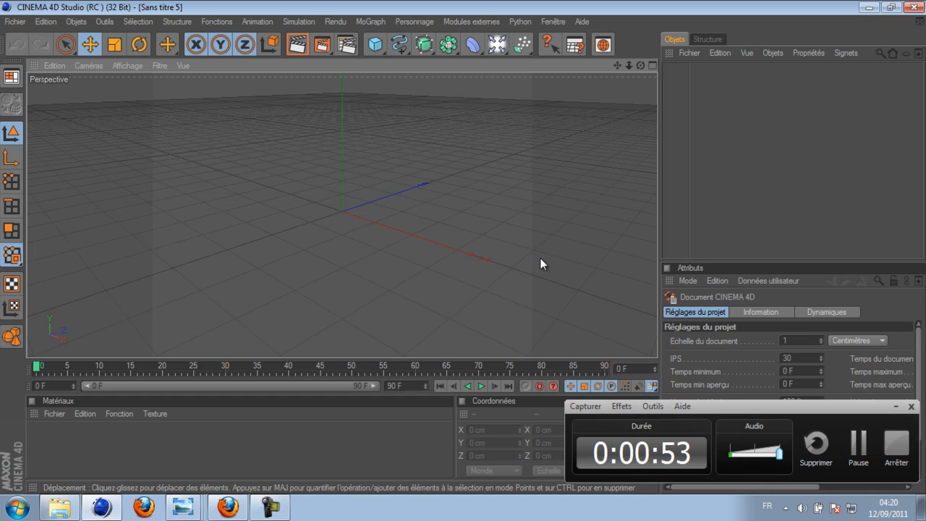
click(859, 451)
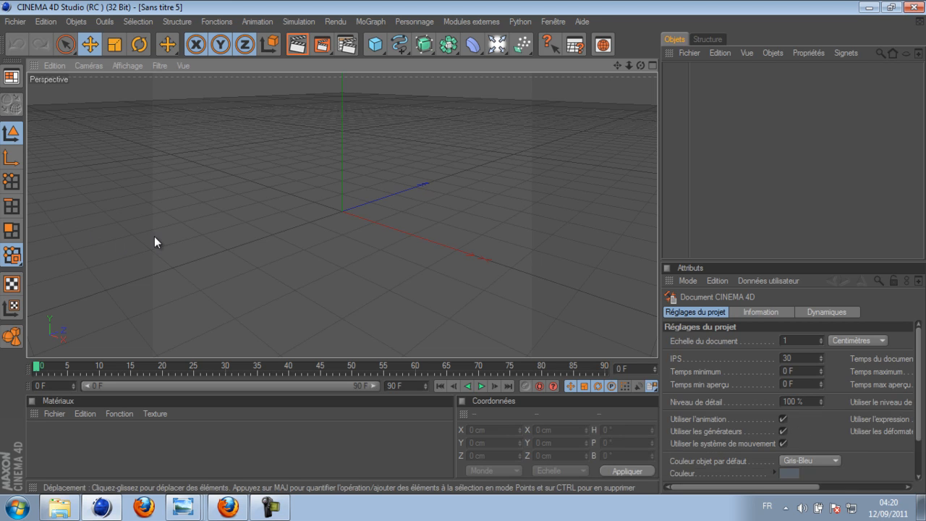
click(346, 45)
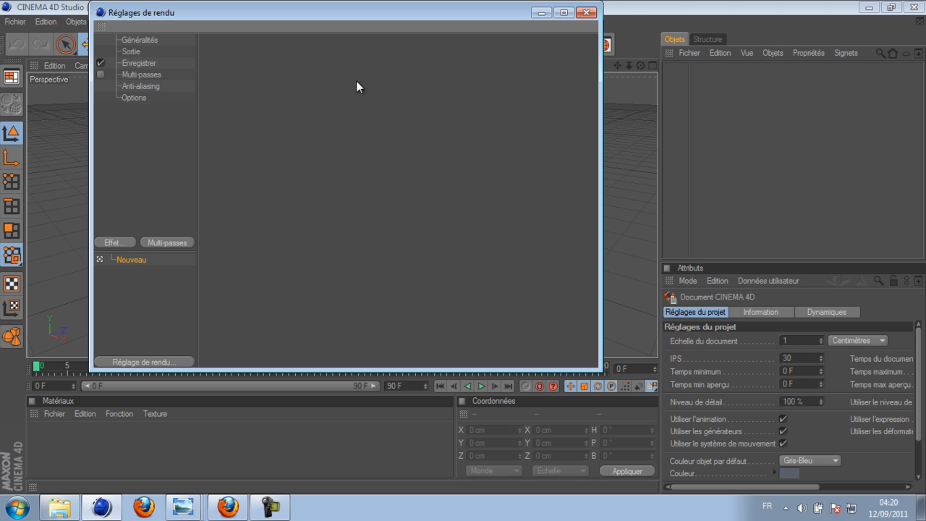
click(130, 51)
click(212, 57)
mouse_move(260, 94)
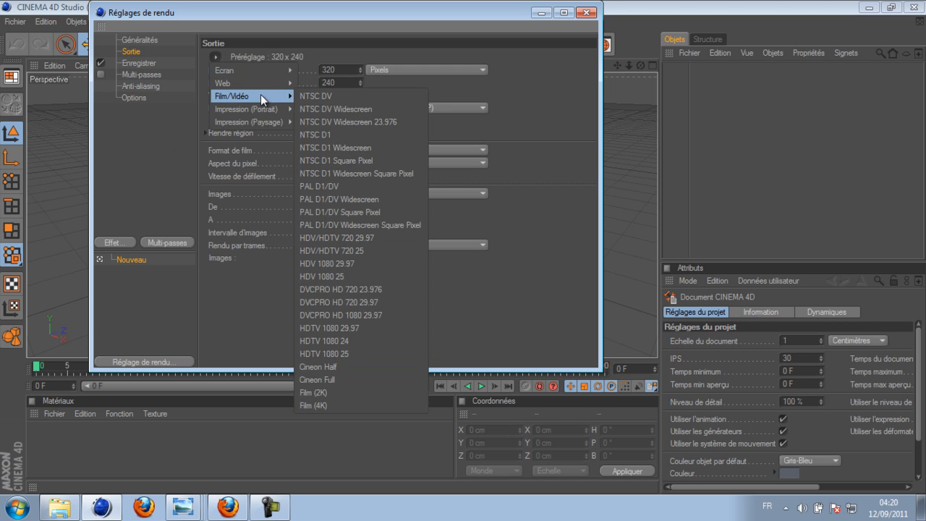
click(402, 249)
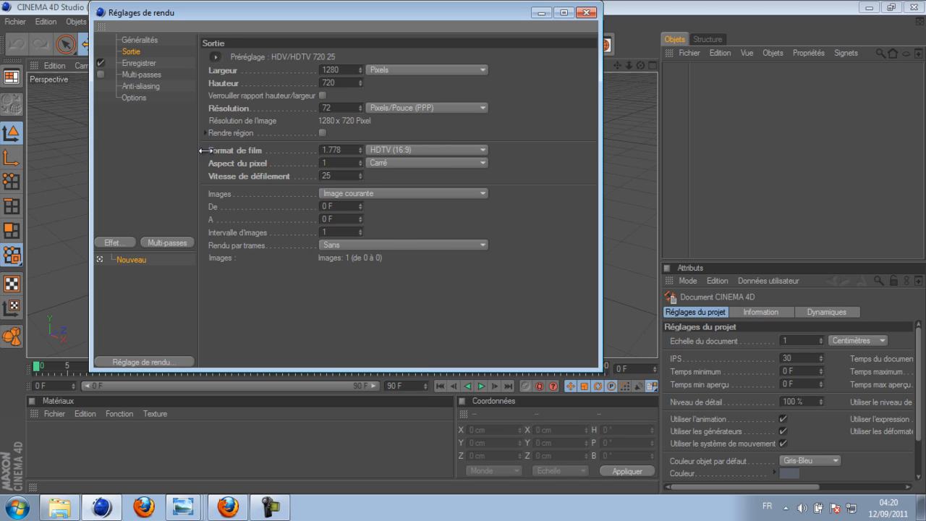
Step: Set the render anti-aliasing to Au mieux and close the render settings
click(138, 86)
click(337, 55)
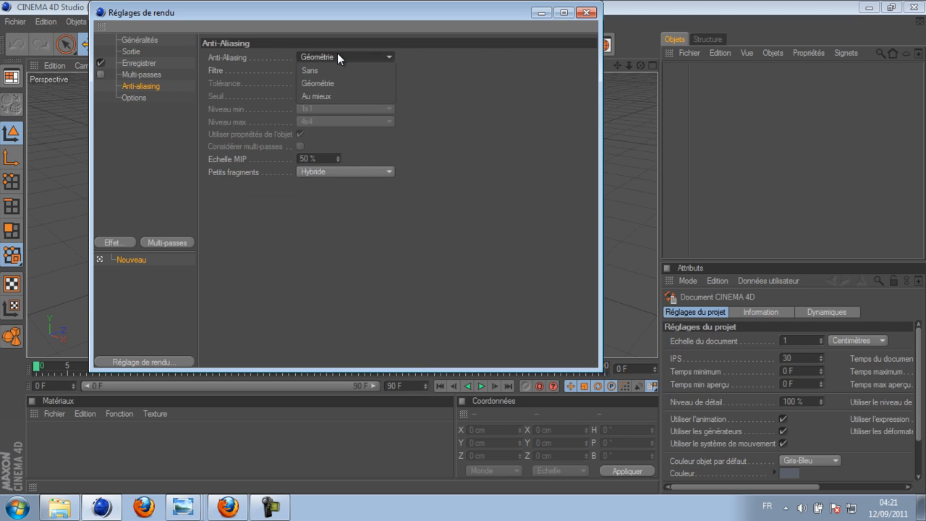
click(344, 90)
click(586, 12)
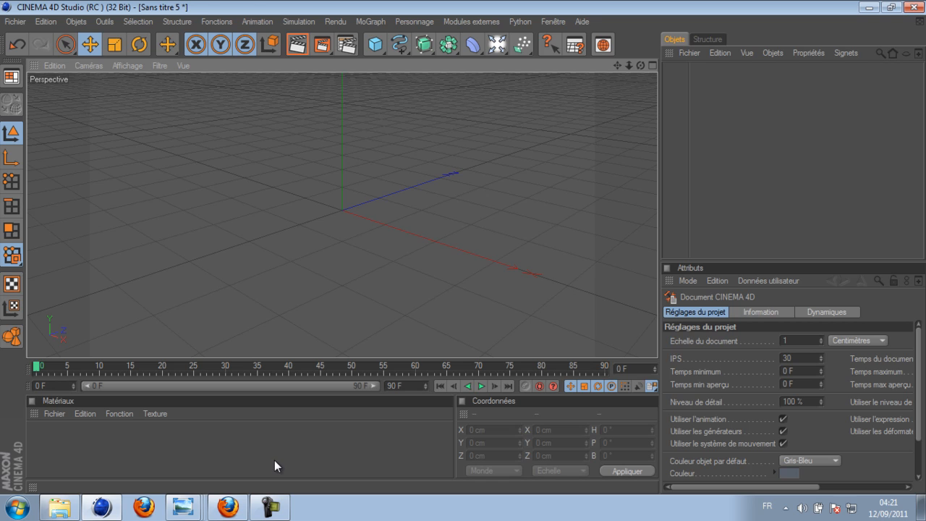
Step: Close all photo viewer windows and the Firefox window with its tabs
right_click(196, 502)
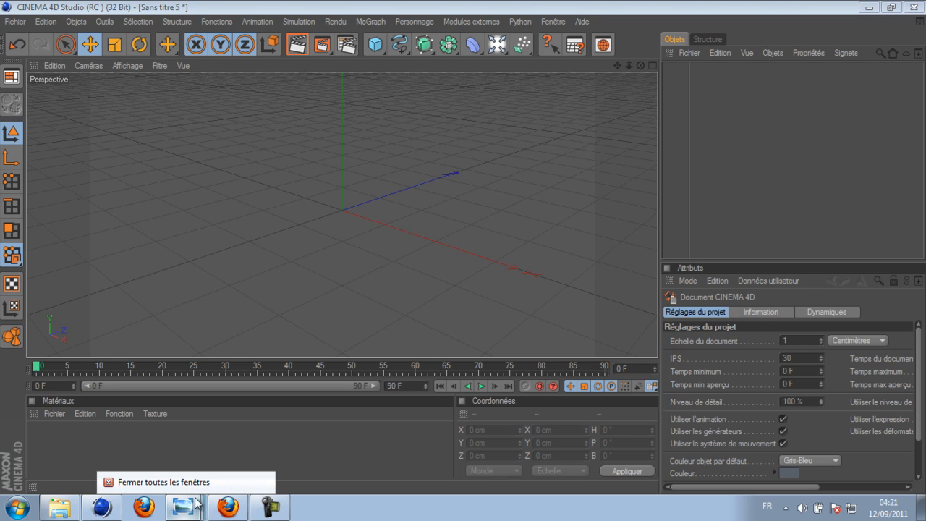
click(181, 483)
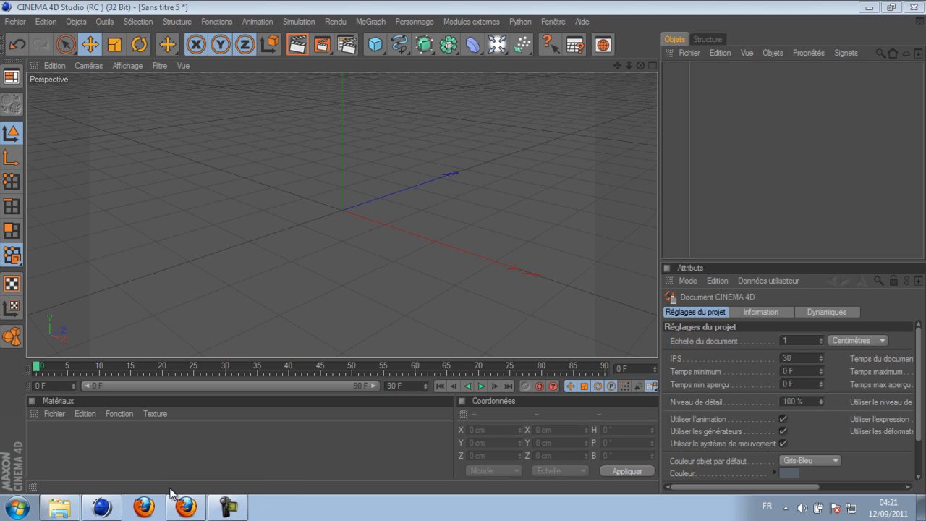
right_click(186, 508)
click(229, 483)
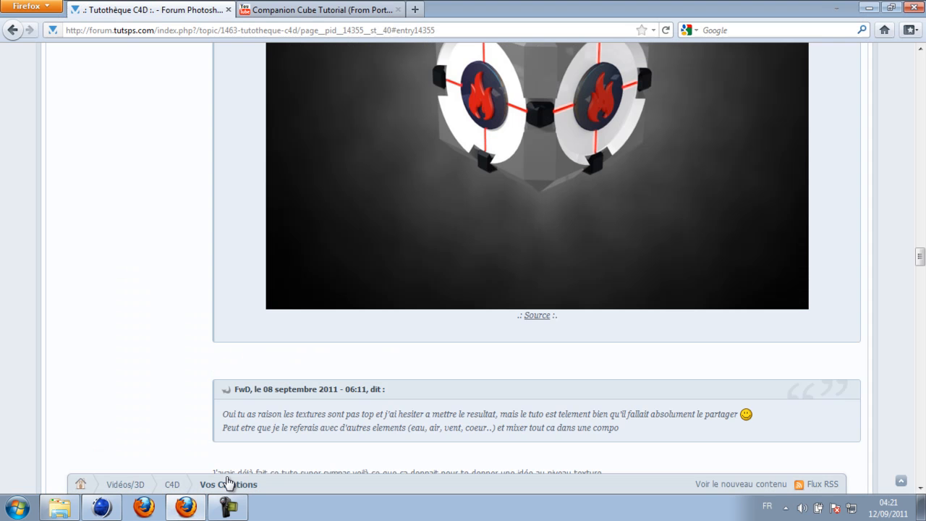
click(438, 278)
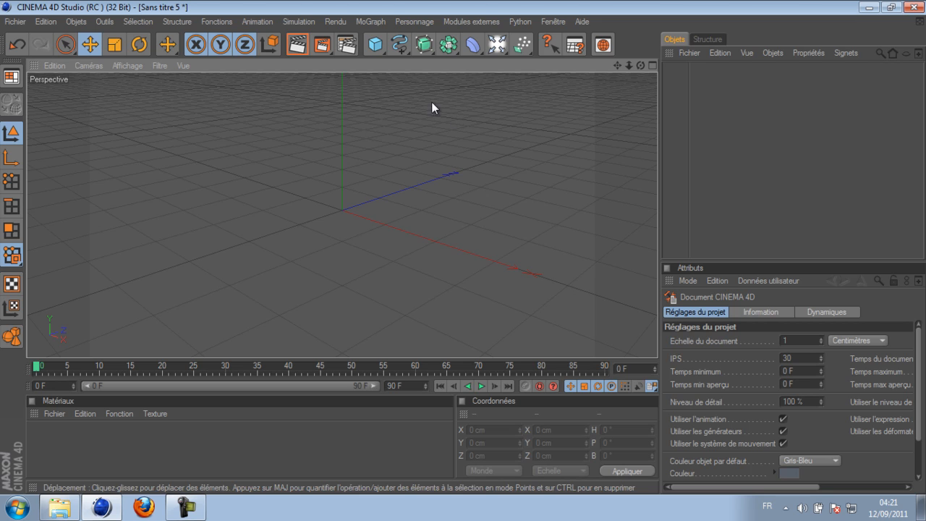
Step: Add a cylinder to the scene and enable the bevel (Biseau) on its caps
click(373, 46)
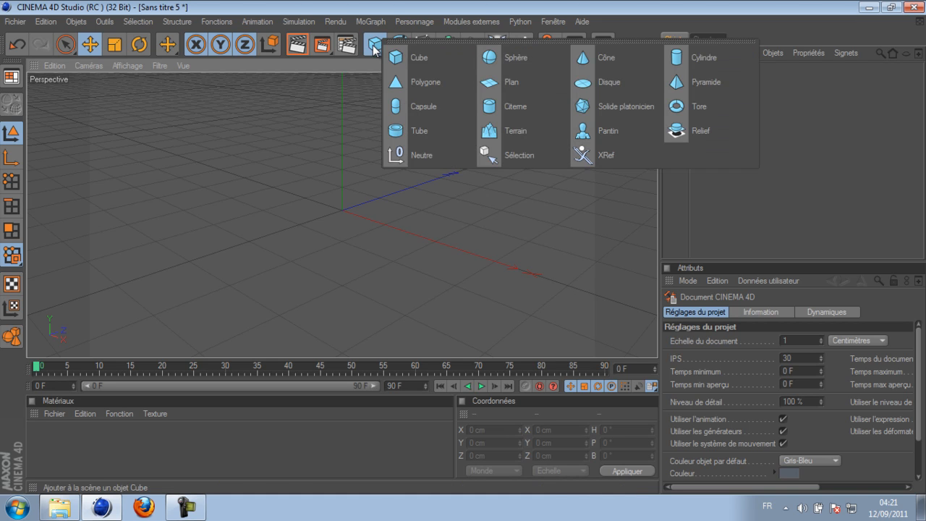
click(706, 57)
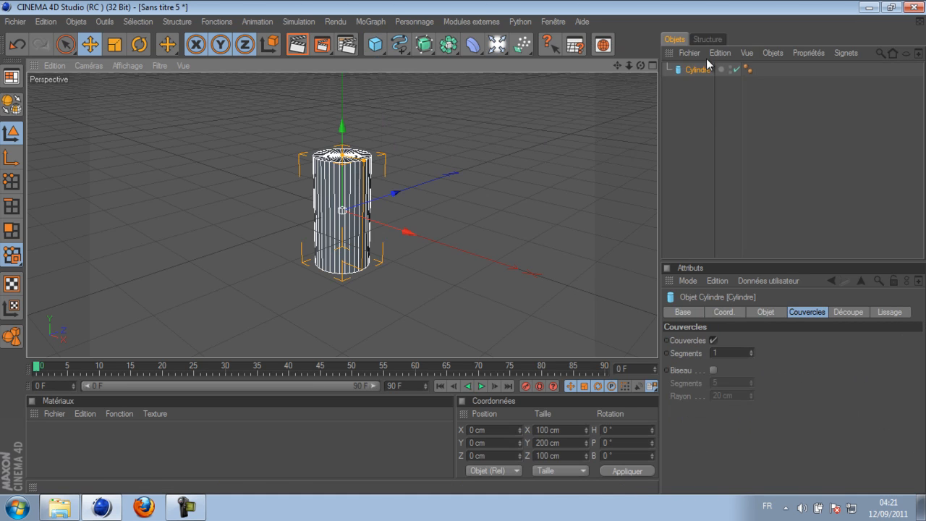
click(713, 371)
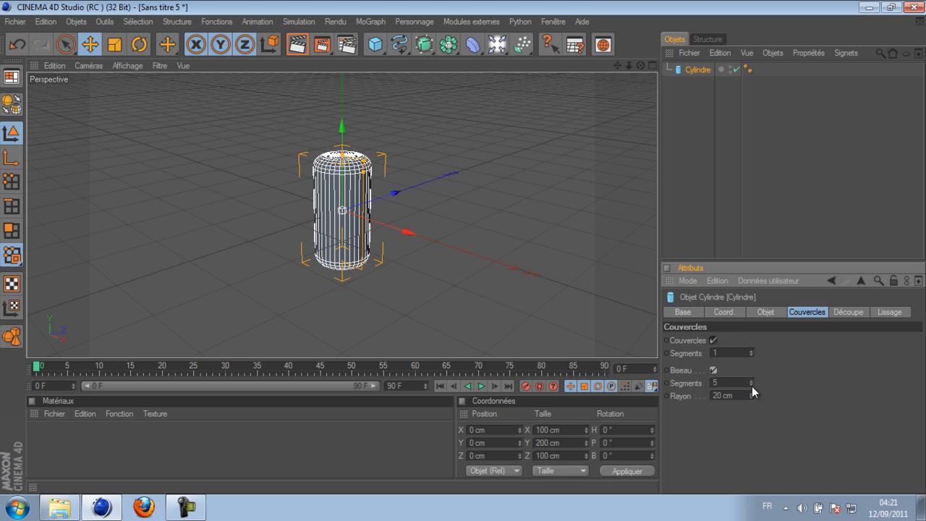
Step: Try a cap bevel with 2 segments and a 10 cm radius on the cylinder
click(750, 382)
click(751, 382)
click(750, 384)
click(750, 384)
click(750, 384)
click(751, 384)
click(751, 384)
drag(744, 396, 685, 397)
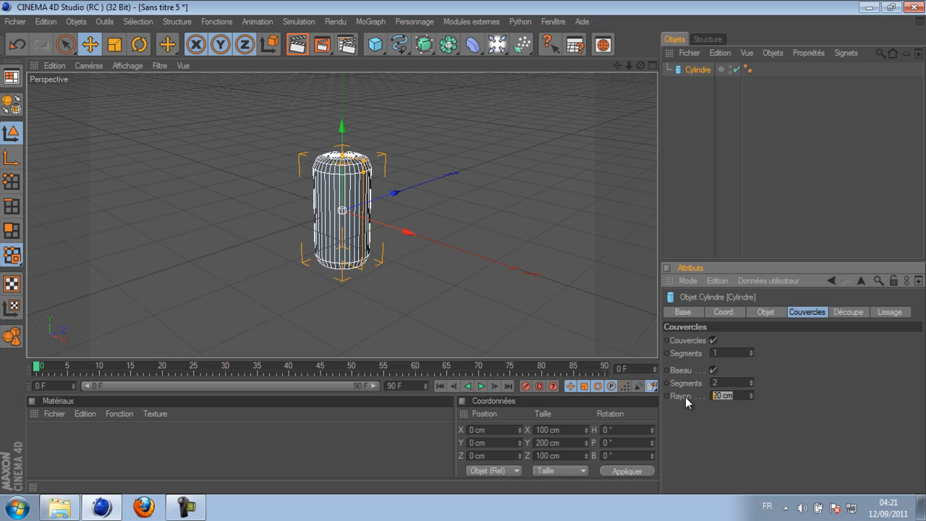
text(10)
Step: Set the cylinder's cap bevel to a 2 cm radius with 5 segments
drag(736, 395, 673, 395)
text(2)
click(741, 382)
text(5)
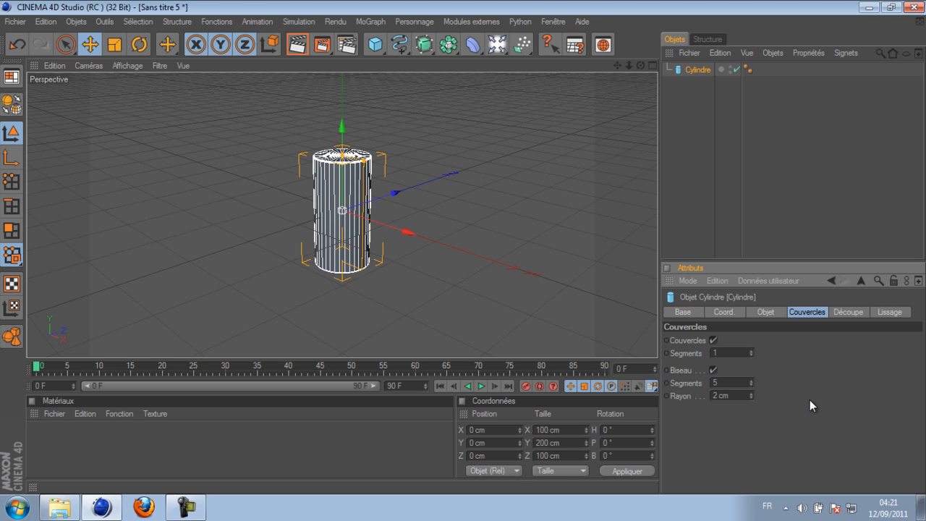
Step: Orient the cylinder along +Z and set its rotation segments to 50
click(769, 313)
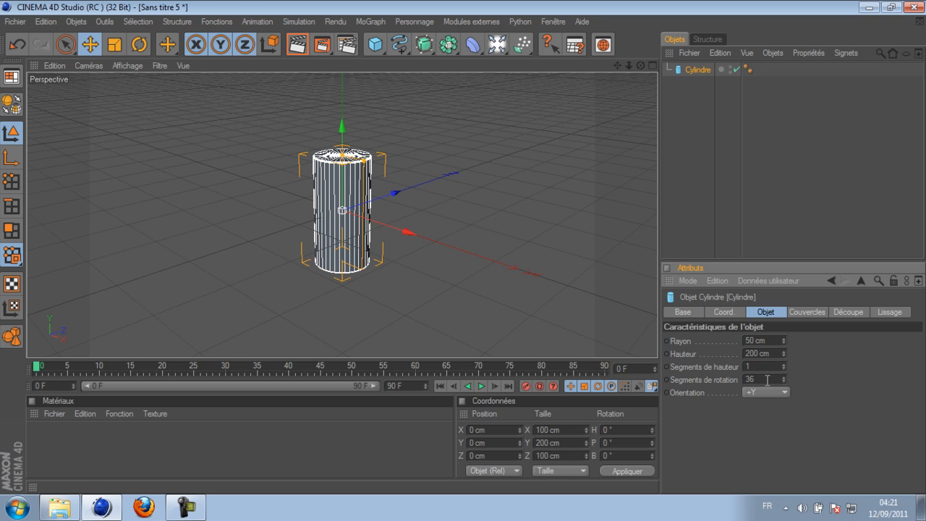
click(778, 394)
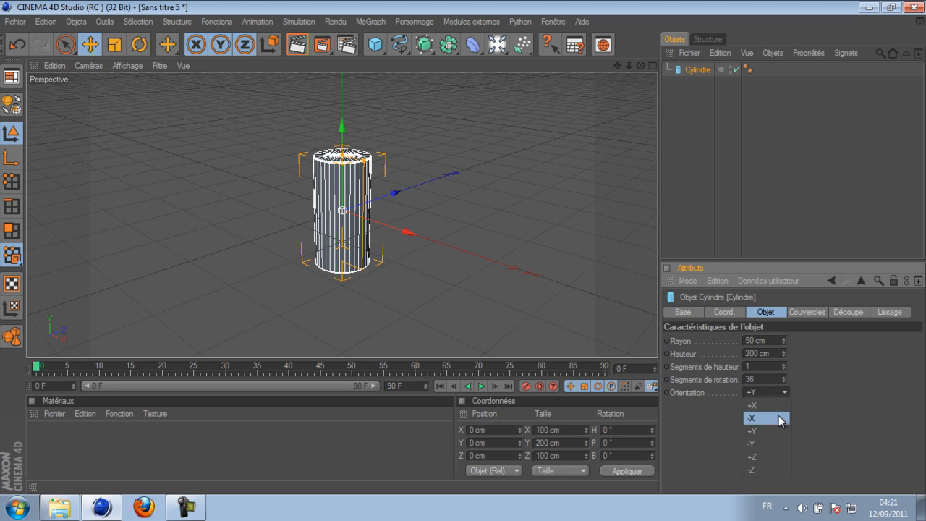
click(775, 458)
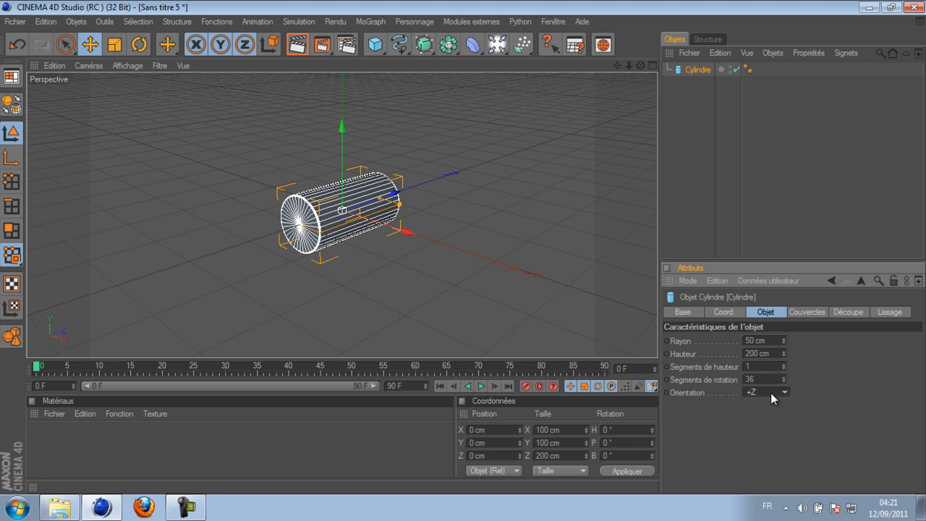
double_click(750, 380)
Step: Set the cylinder's height to 260 cm
drag(776, 354, 736, 353)
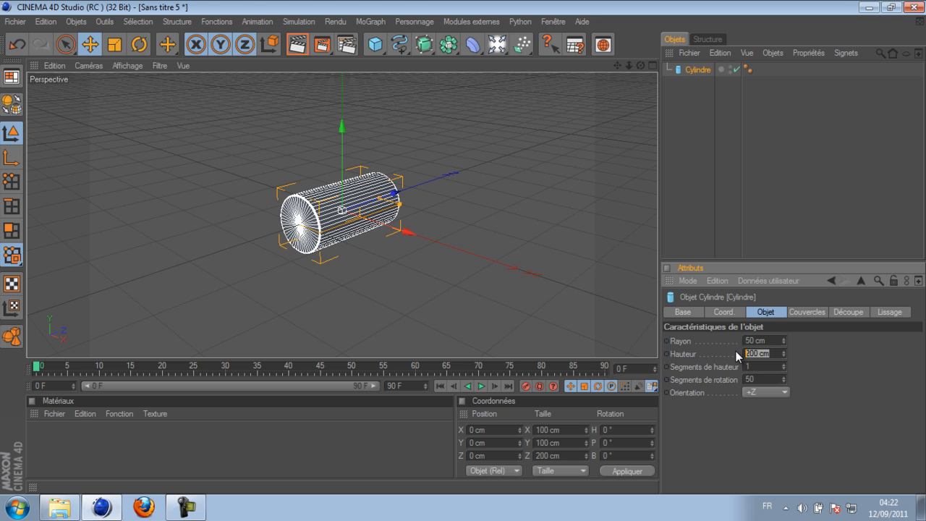
text(260)
key(Return)
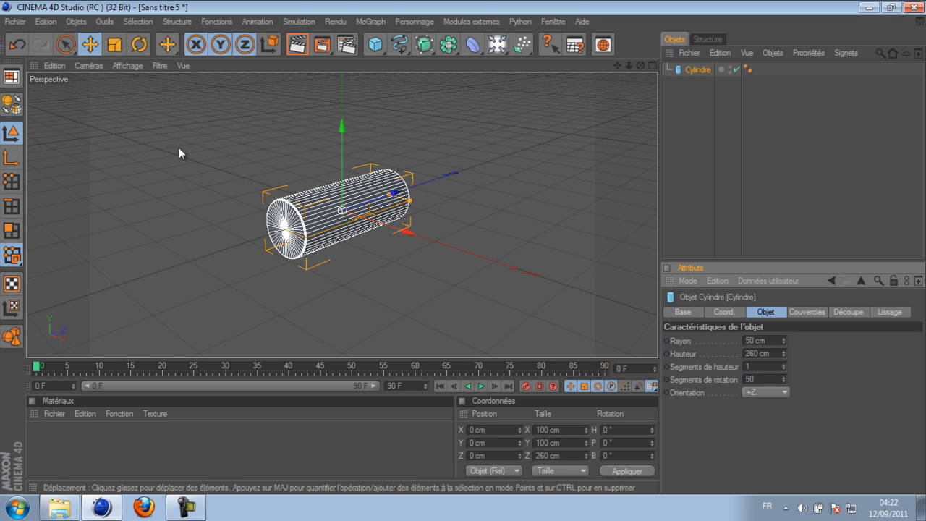
Step: Merge the herbe Illustrator file from the Spline folder into the scene with a scale factor of 1 and connected splines
click(16, 22)
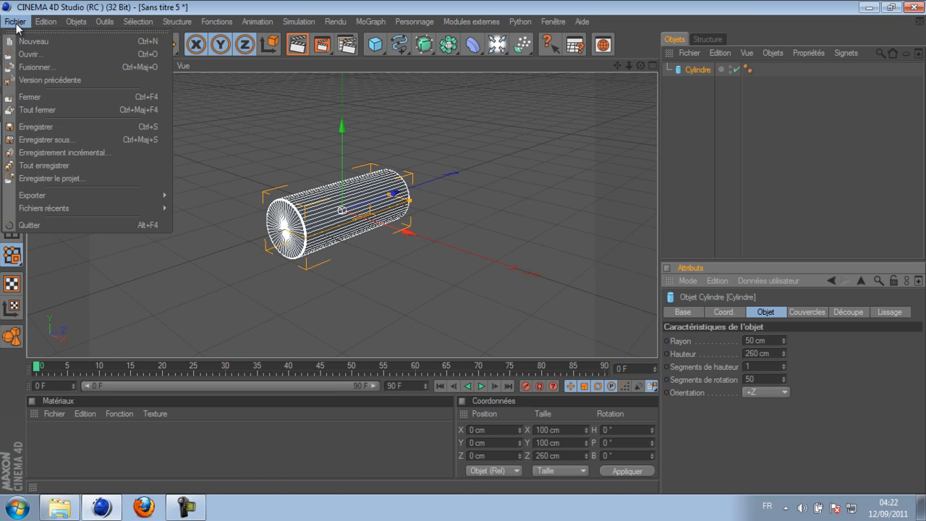
click(59, 66)
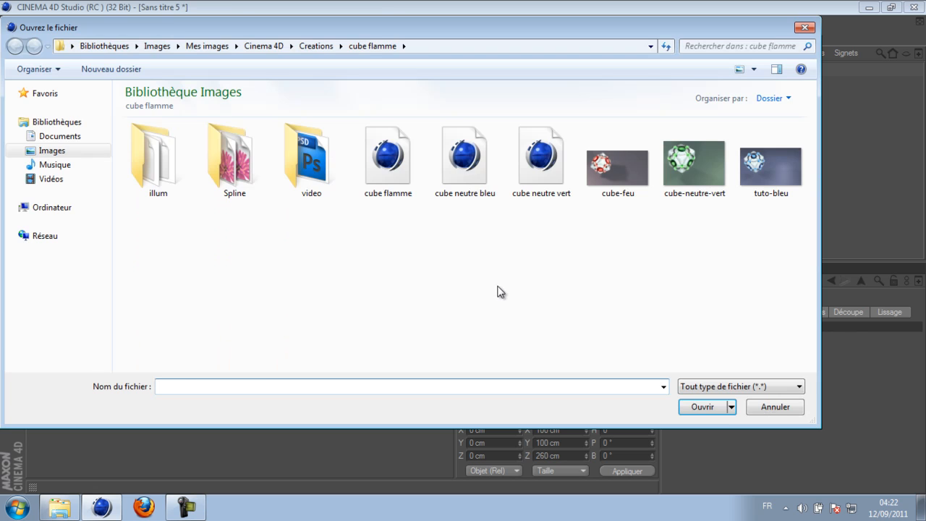
click(233, 166)
double_click(233, 167)
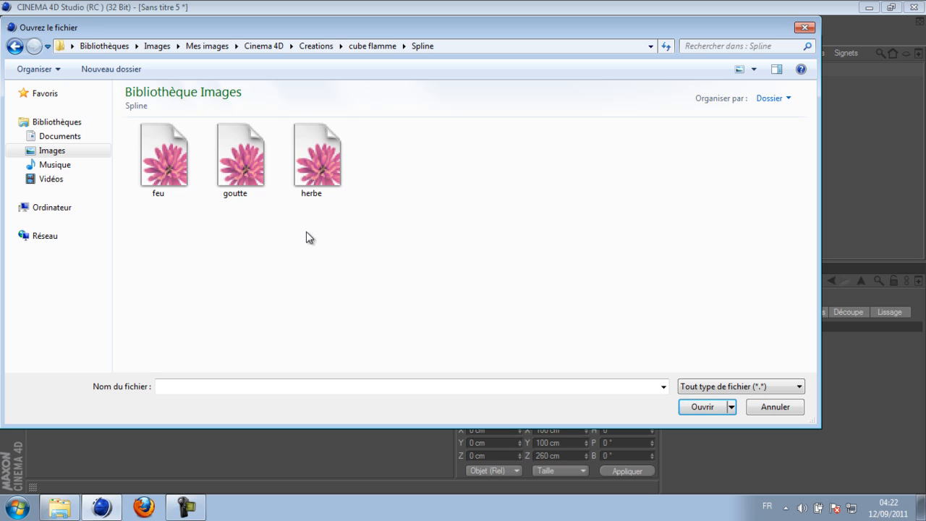
double_click(324, 170)
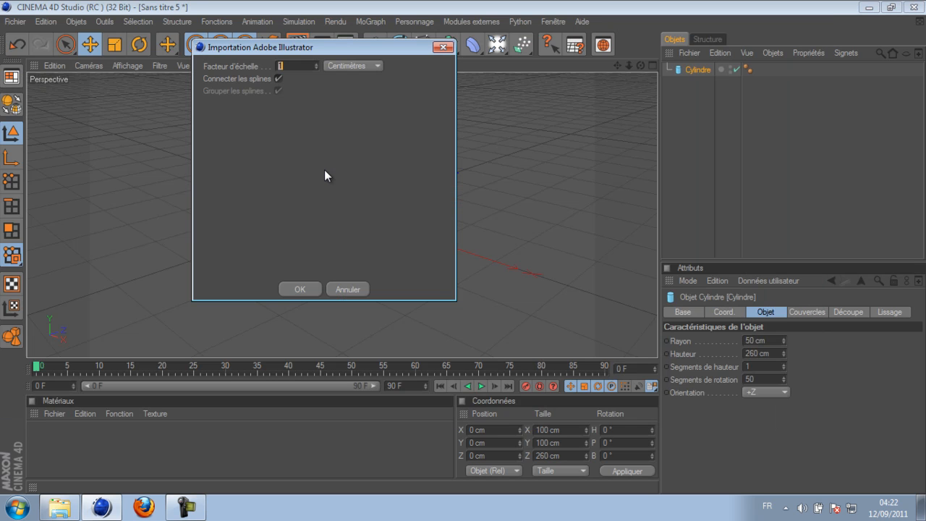
click(297, 289)
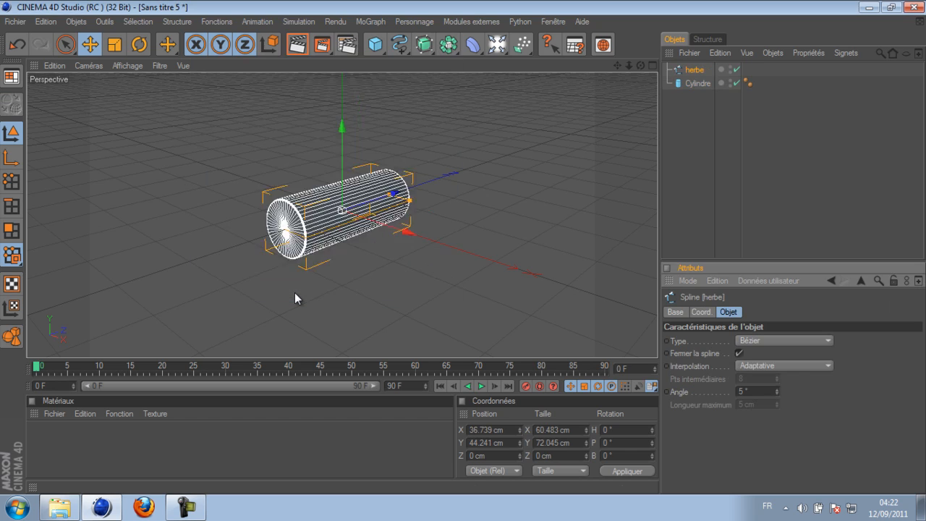
Step: Move the leaf spline along Z in front of the cylinder's end, to about -184 cm
drag(416, 178, 462, 247)
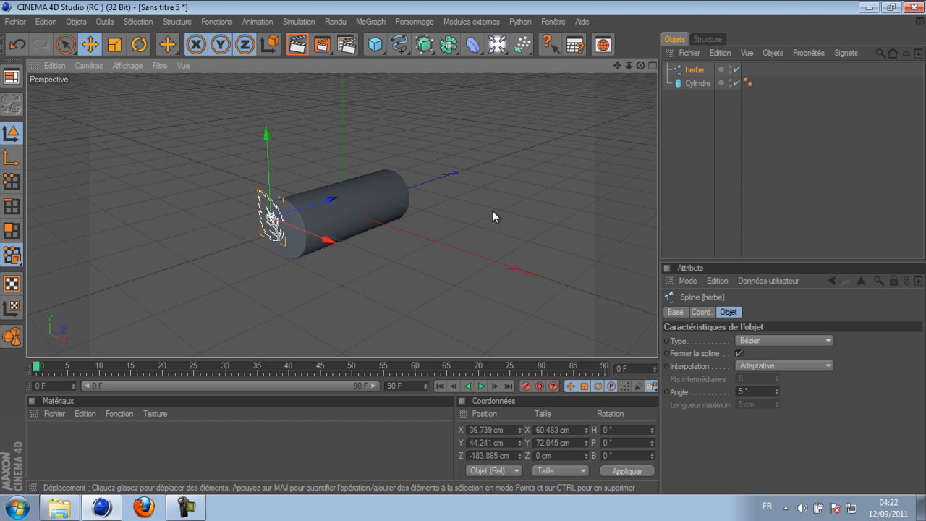
drag(641, 65, 390, 234)
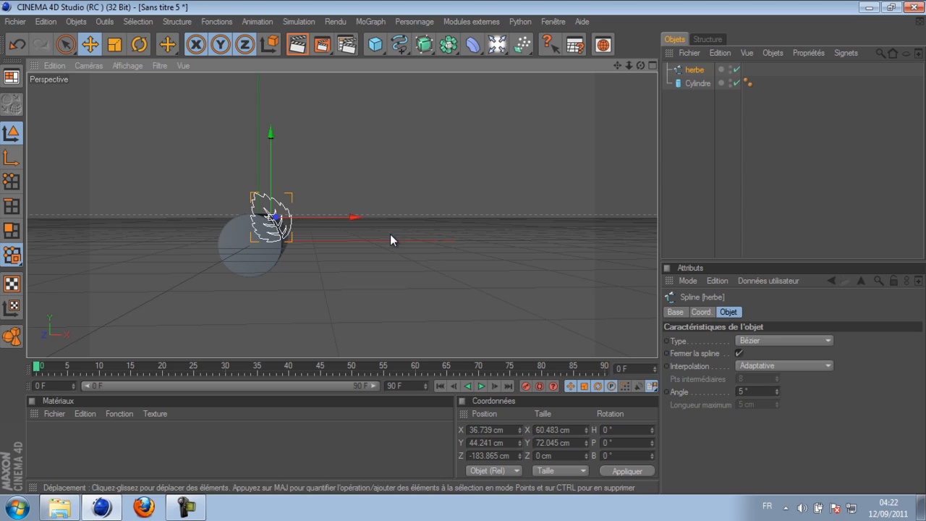
click(651, 65)
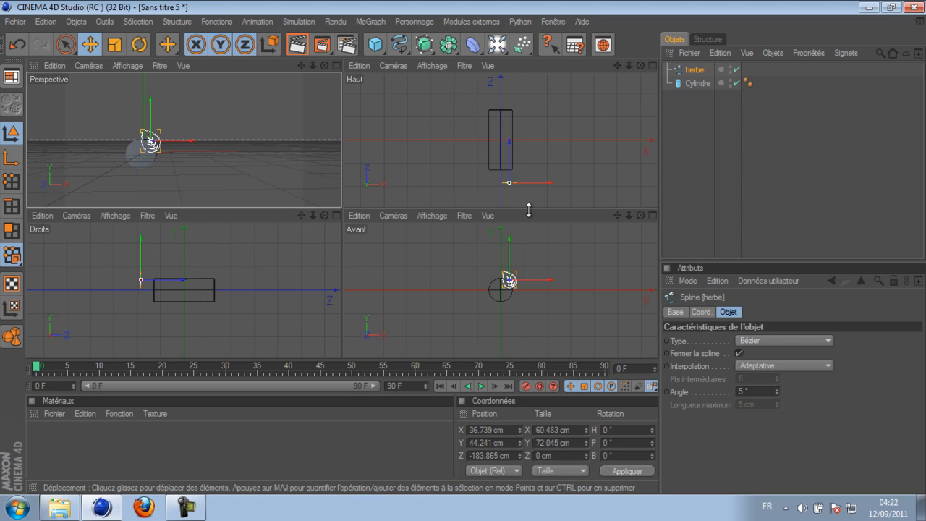
Step: In the front view, scale the leaf spline to about 49 by 59 cm and centre it within the cylinder's circle
click(652, 216)
drag(425, 195, 406, 196)
drag(343, 135, 342, 157)
drag(463, 247, 462, 247)
click(115, 44)
click(90, 44)
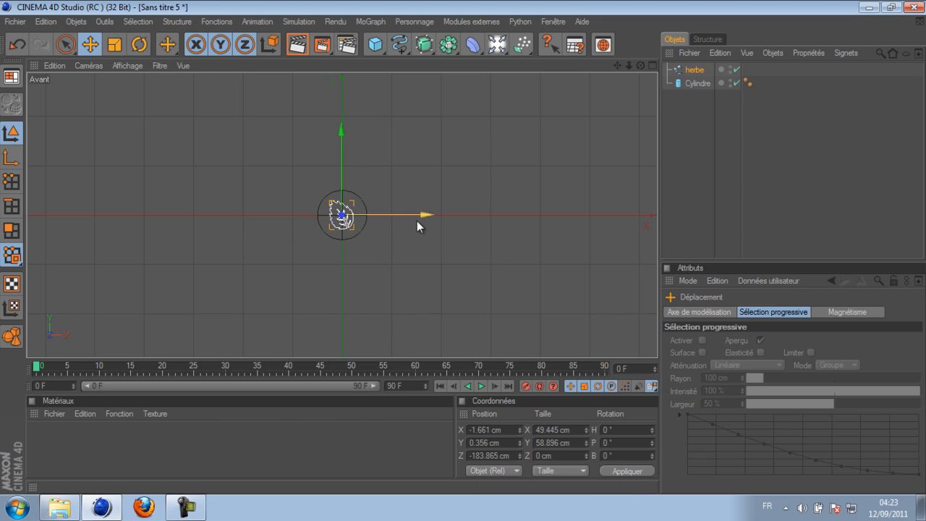
mouse_move(411, 214)
mouse_down()
mouse_move(463, 246)
mouse_move(409, 214)
mouse_up()
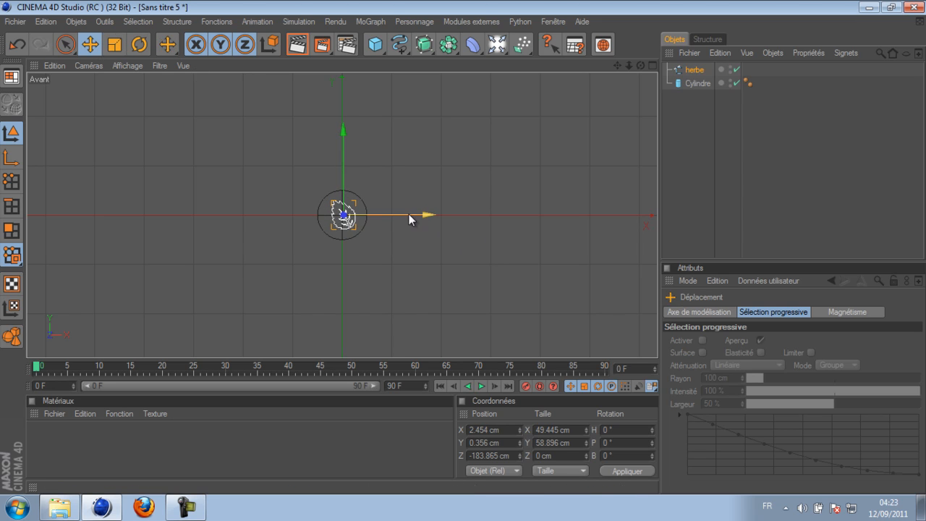
Step: Move the leaf spline along Z to the cylinder's front face, at about -132 cm
click(651, 66)
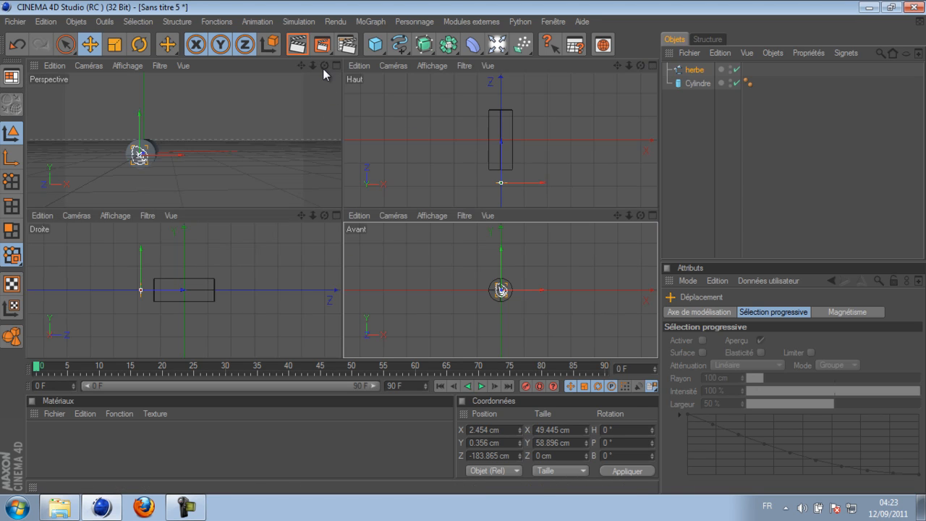
click(695, 69)
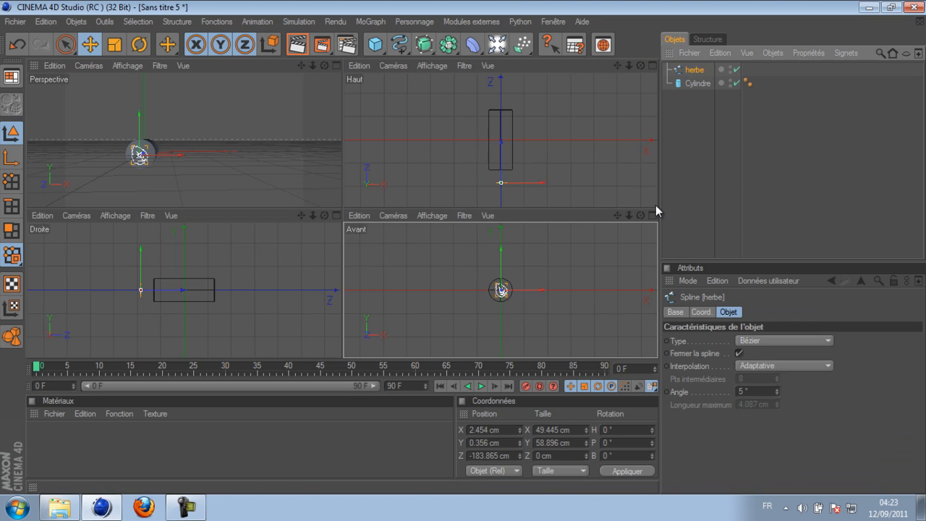
drag(178, 286, 342, 247)
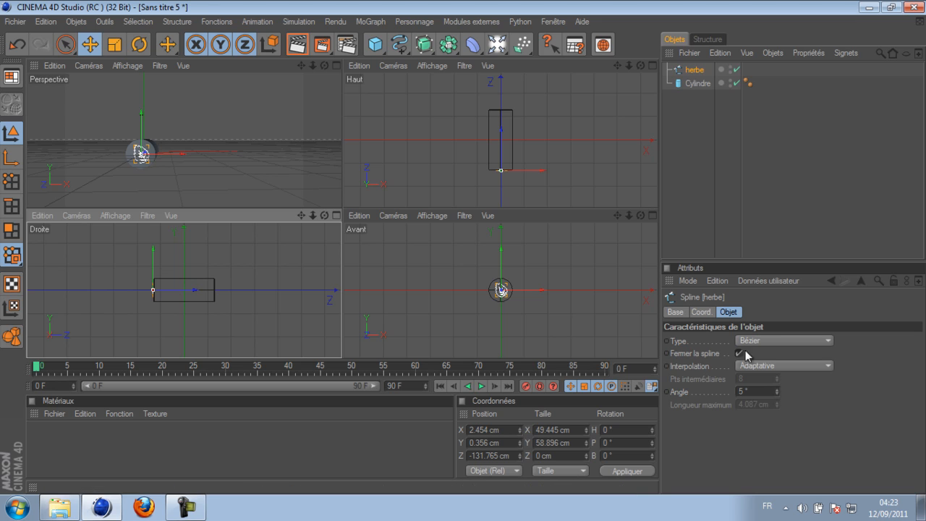
Step: Add an Extrusion NURBS object and make the herbe spline its child
click(424, 44)
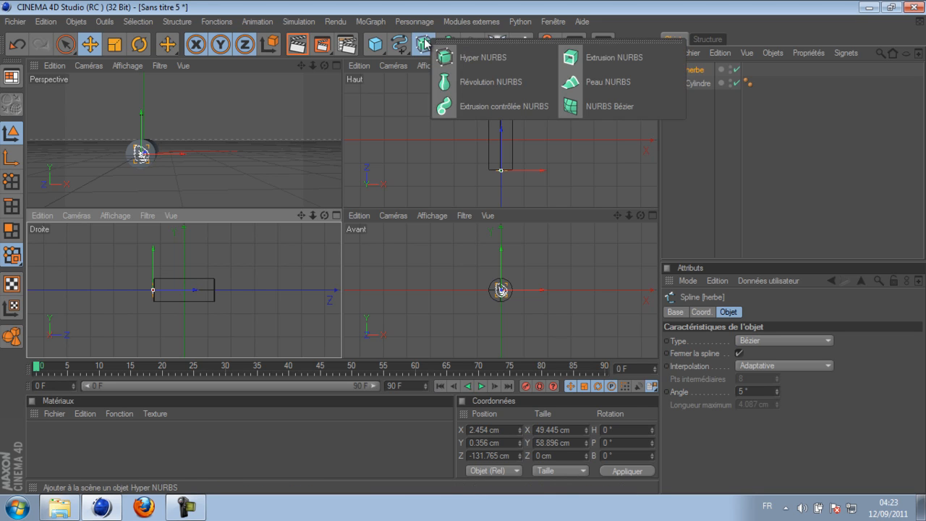
click(651, 61)
drag(696, 83, 708, 70)
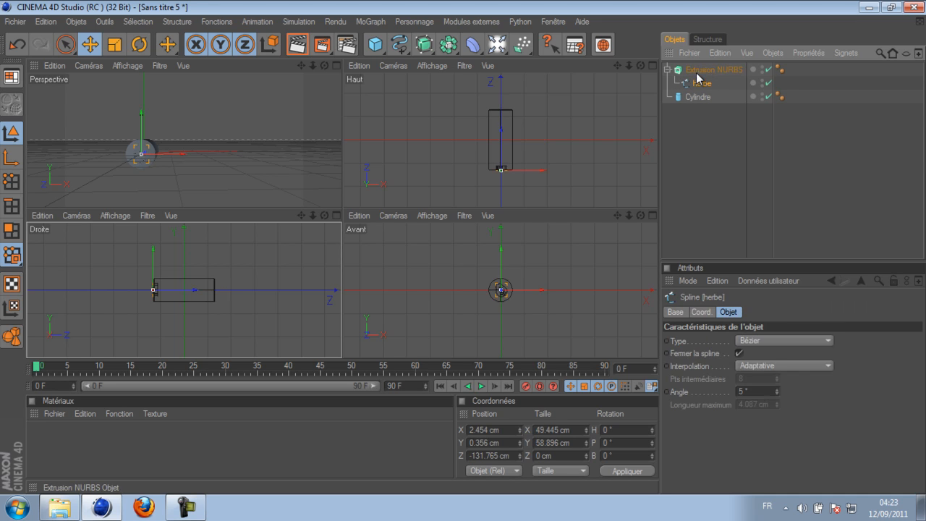
Step: Set both the start and end caps of the leaf extrusion to Couvercle et biseau
click(703, 69)
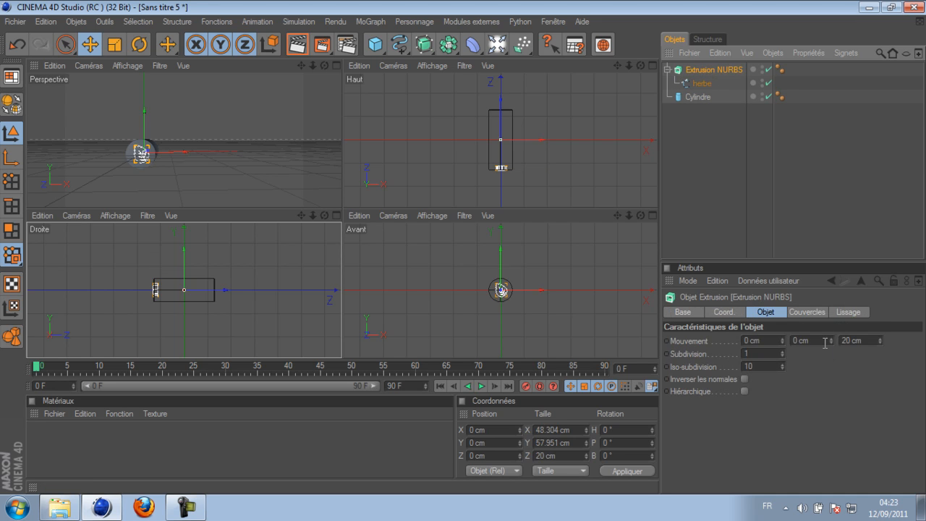
click(802, 340)
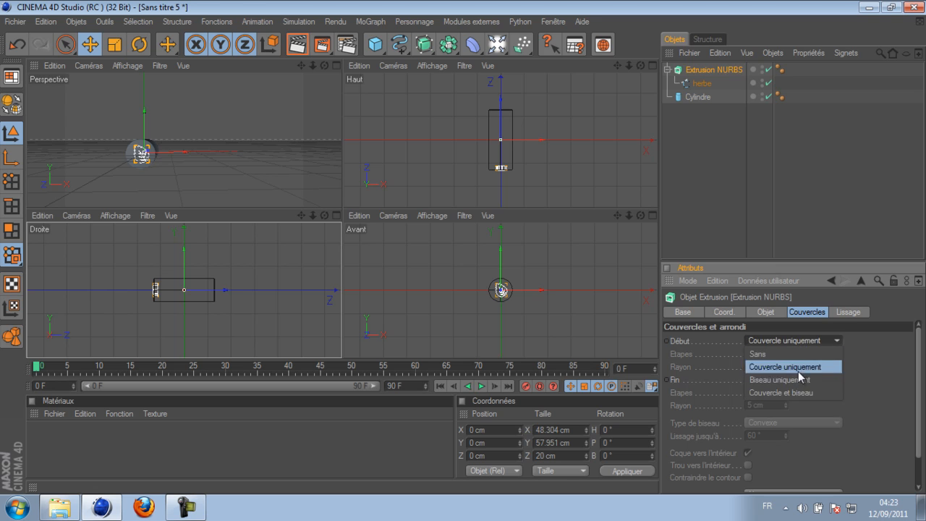
click(801, 393)
click(801, 379)
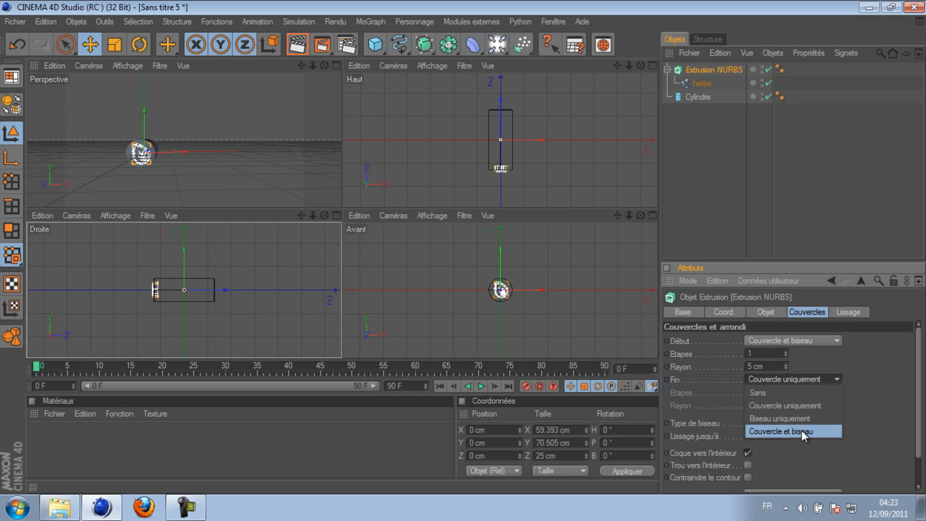
click(789, 431)
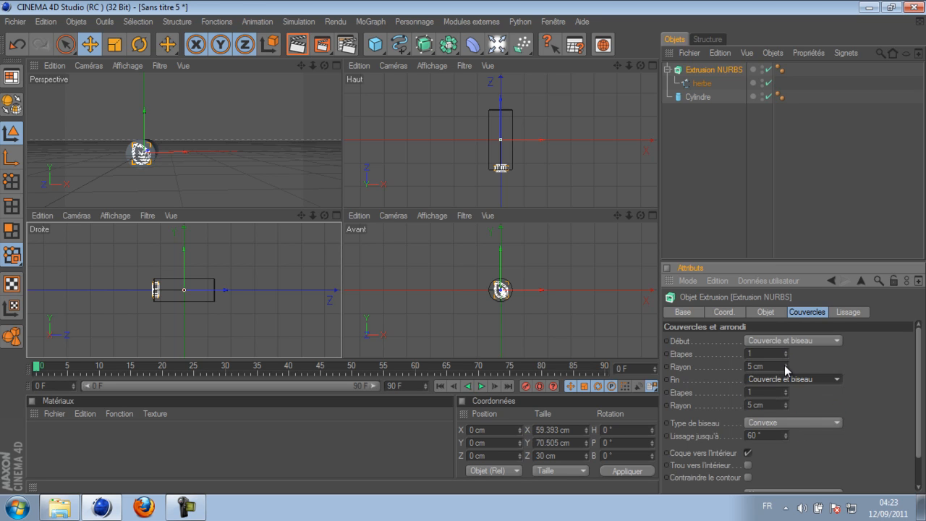
Step: Give the start and end cap bevels of the leaf extrusion 3 steps and a 1 cm radius
click(786, 367)
click(787, 368)
click(787, 368)
click(787, 367)
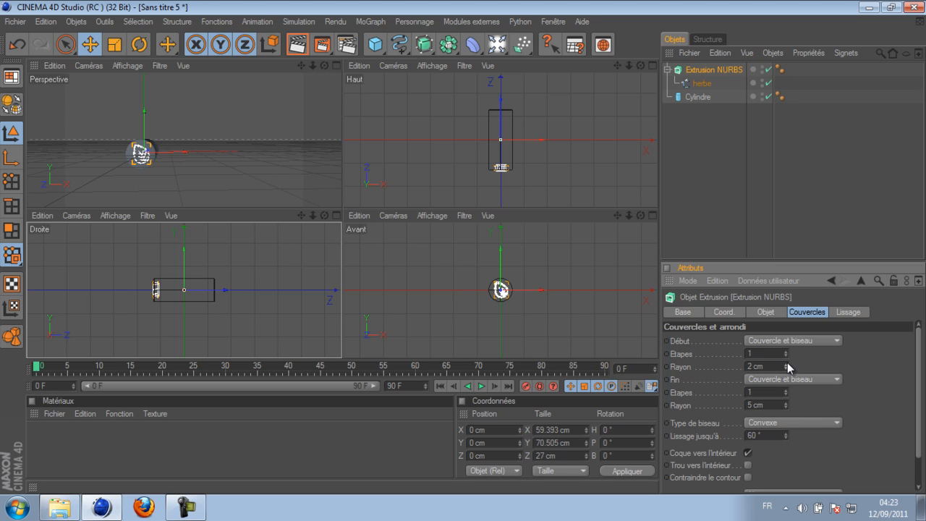
click(786, 352)
click(786, 355)
click(787, 406)
click(786, 390)
click(786, 390)
click(785, 391)
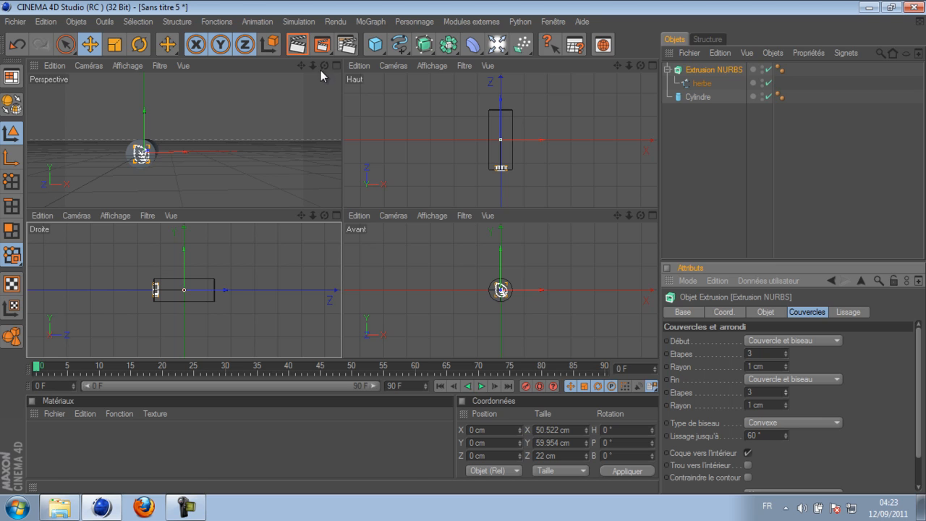
Step: Set the leaf extrusion's Z movement to 265 cm
click(770, 312)
click(881, 338)
drag(882, 339, 882, 339)
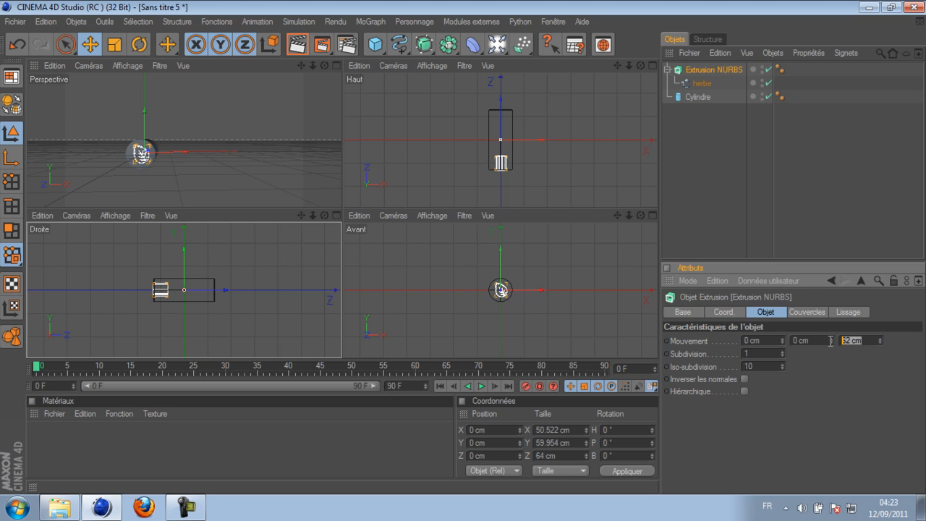
text(265)
key(Return)
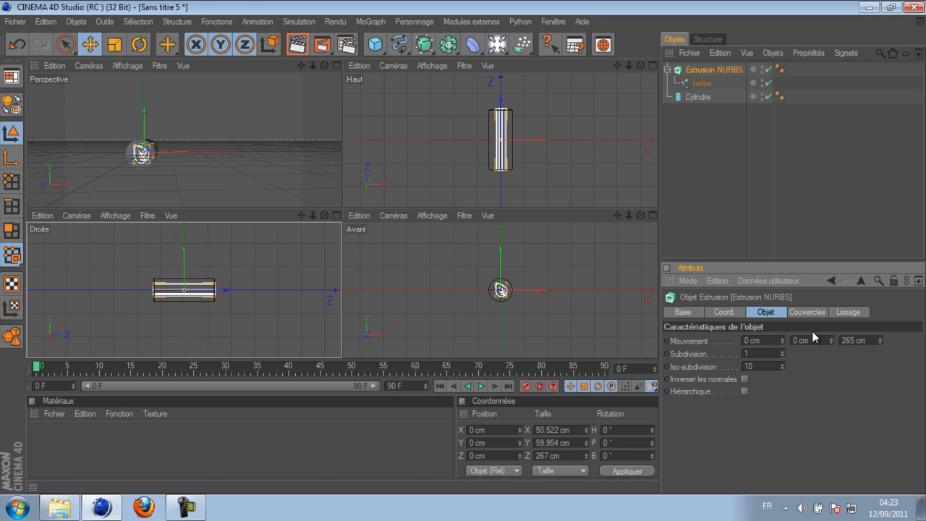
Step: In the side view, shift the leaf extrusion along Z to about -0.8 cm so it protrudes evenly from both cylinder ends
click(336, 215)
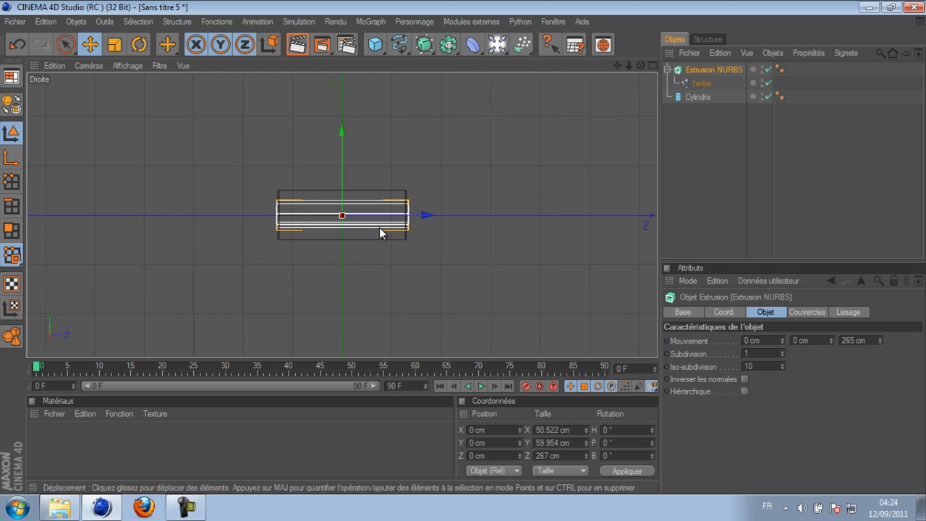
scroll(381, 230, up, 6)
scroll(382, 231, up, 2)
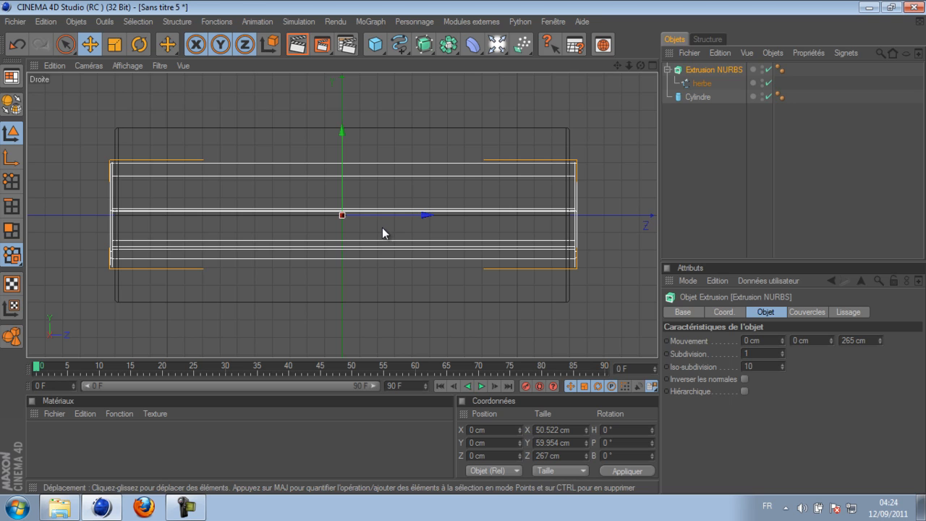
drag(397, 214, 463, 252)
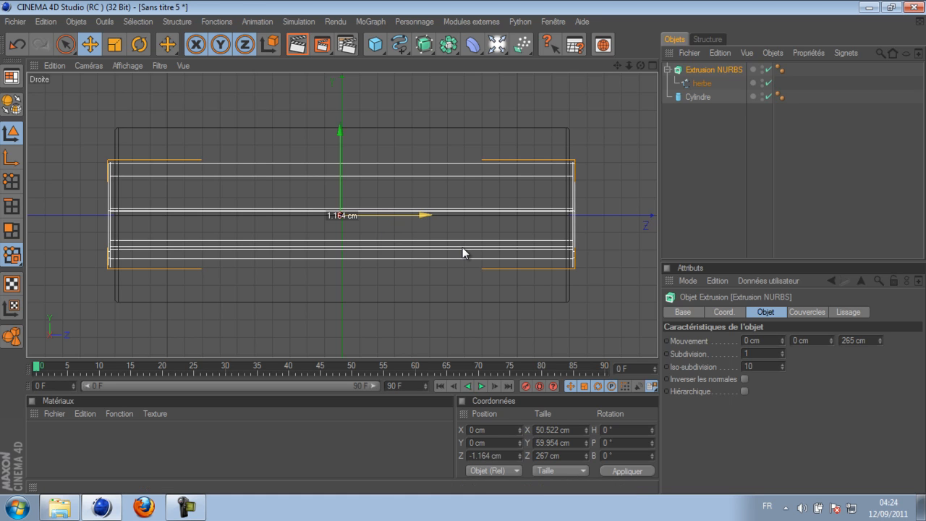
drag(463, 252, 464, 253)
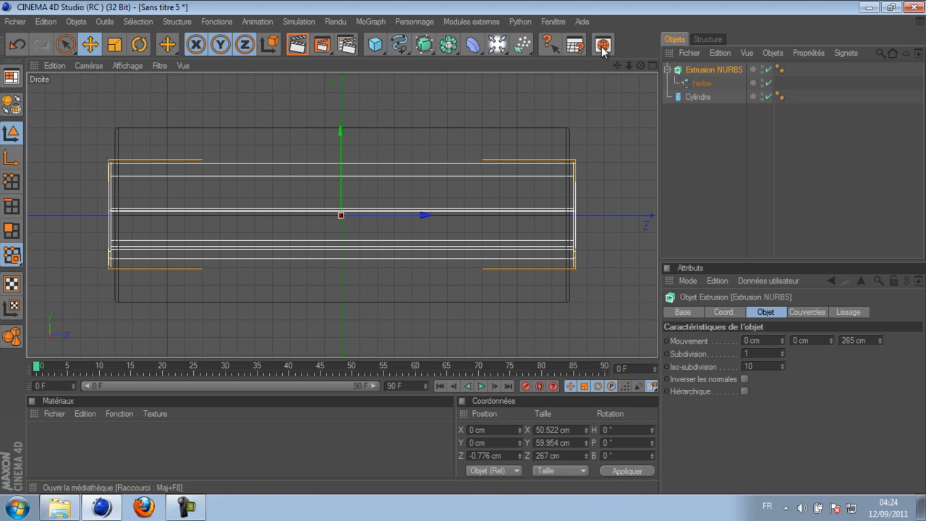
click(653, 68)
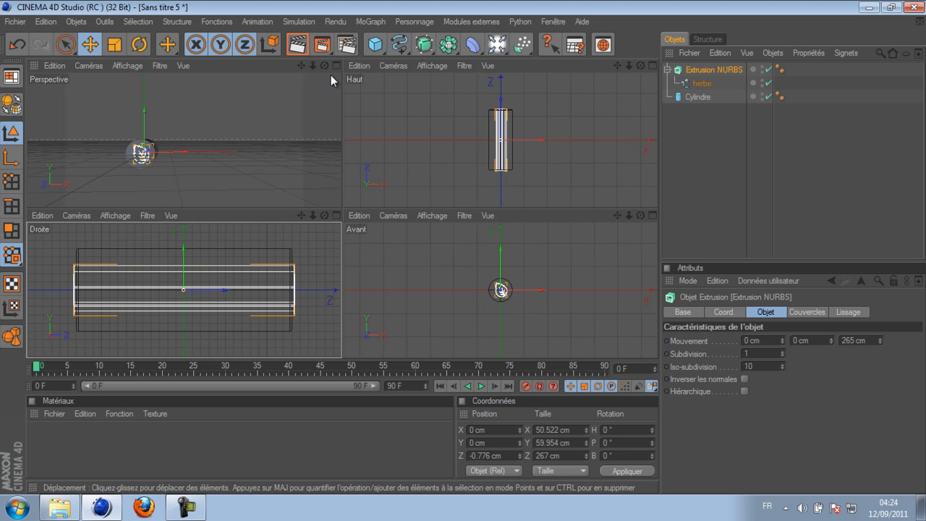
Step: Open the Multicolor materials folder of the Broadcast resources in the content library
drag(324, 65, 528, 71)
click(602, 45)
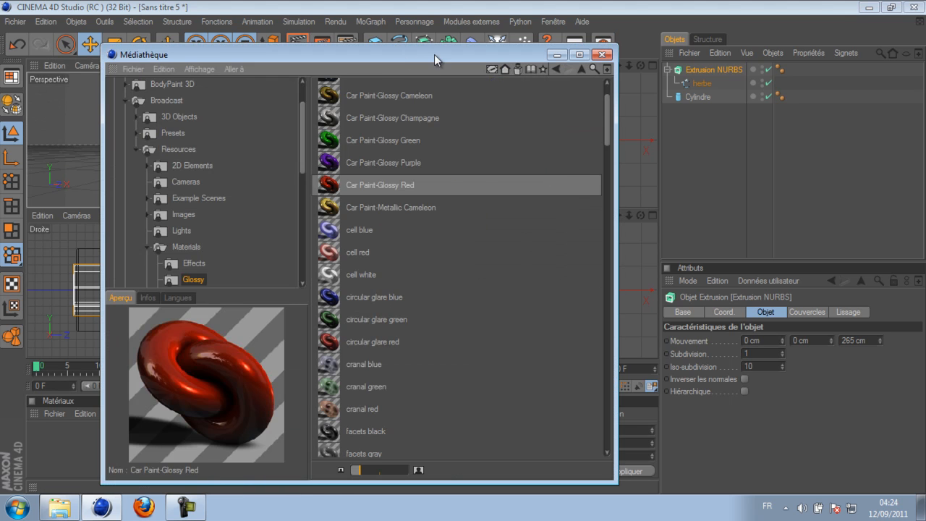
drag(398, 59, 474, 56)
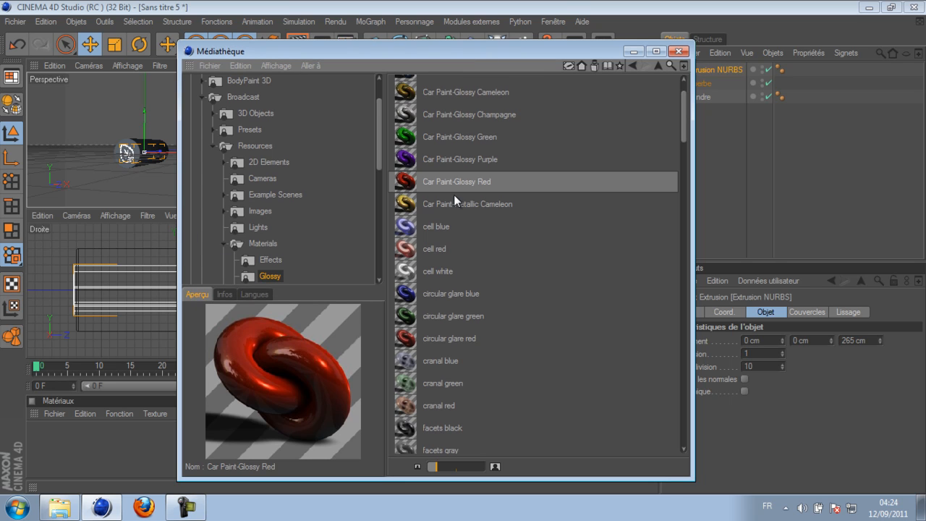
click(225, 243)
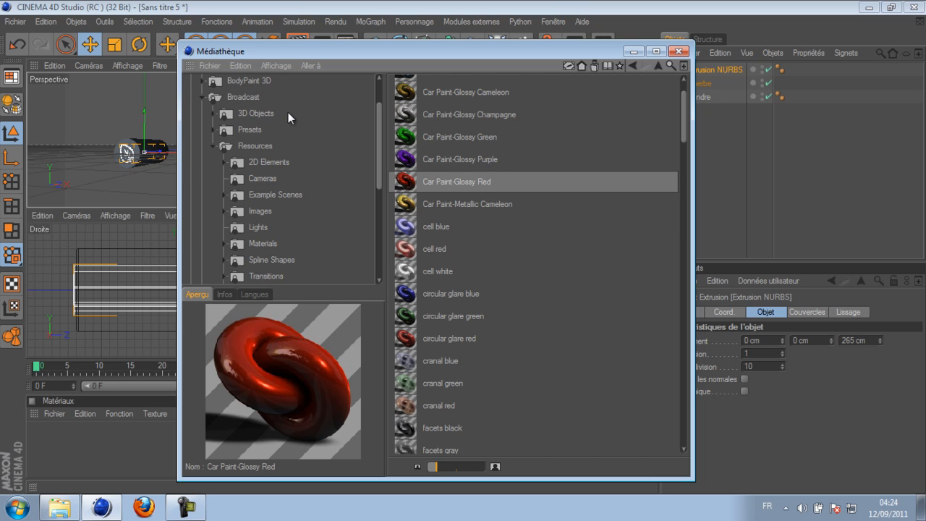
click(256, 146)
click(264, 242)
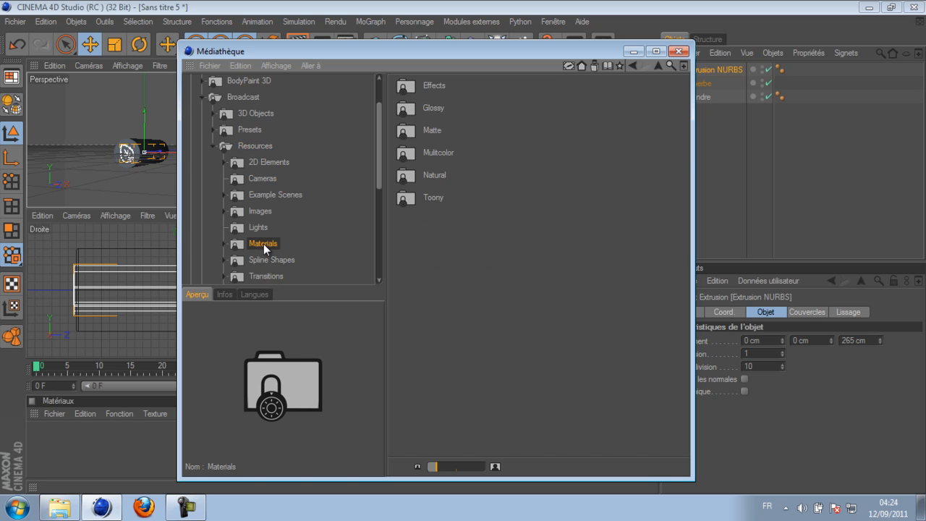
double_click(438, 153)
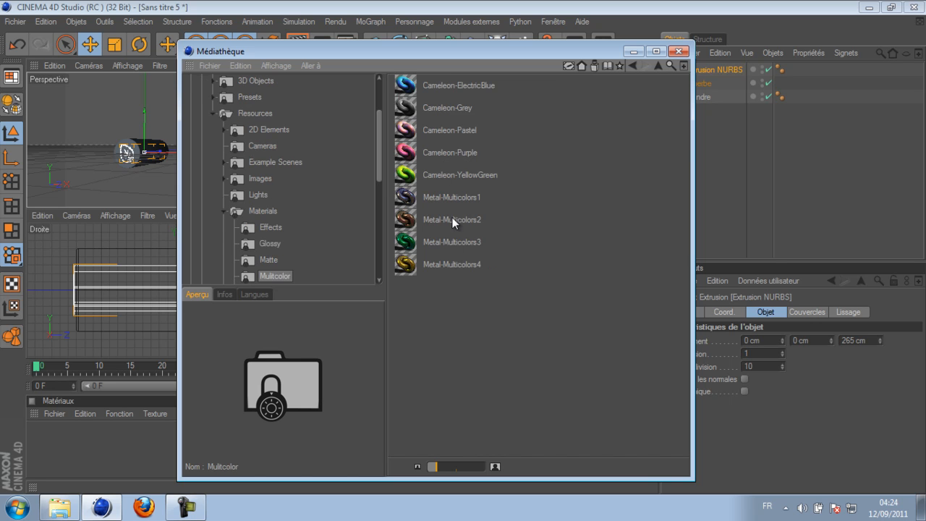
Step: Apply the Metal-Multicolors3 material to the cylinder
click(431, 244)
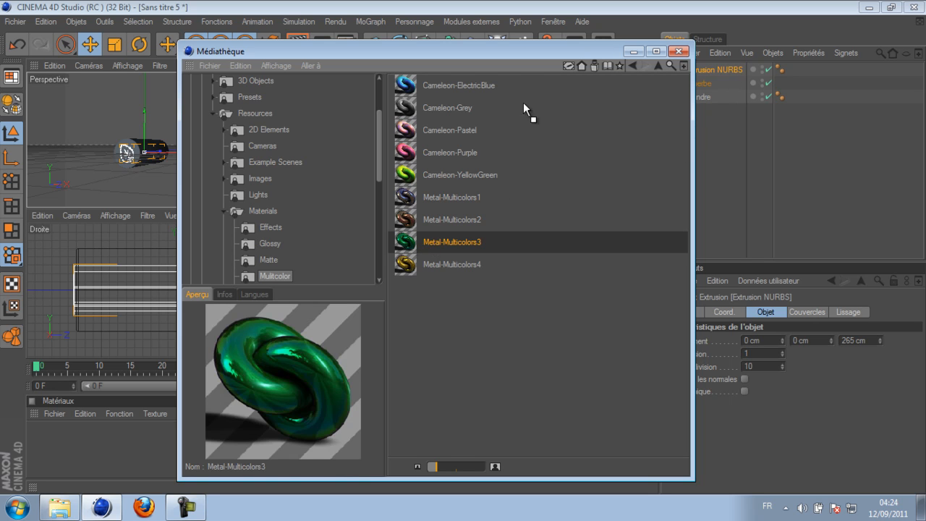
drag(534, 47, 485, 48)
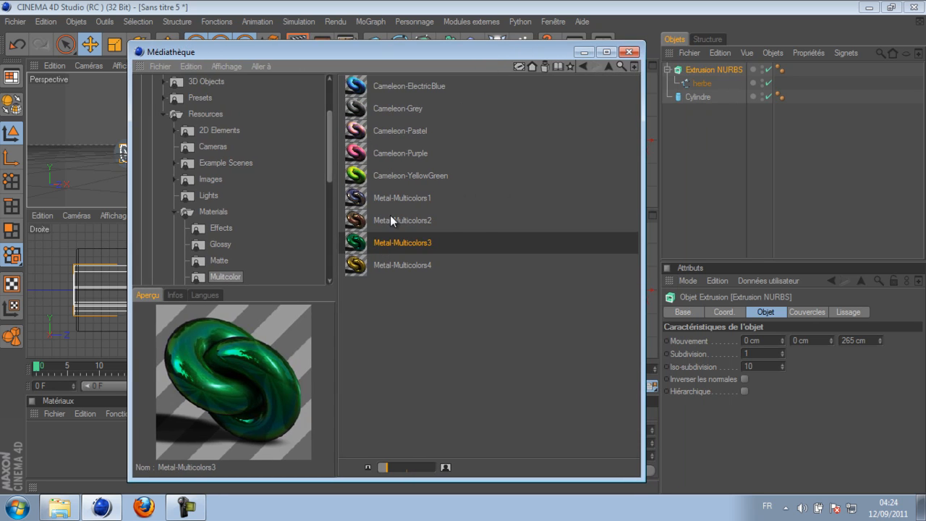
drag(432, 226, 697, 99)
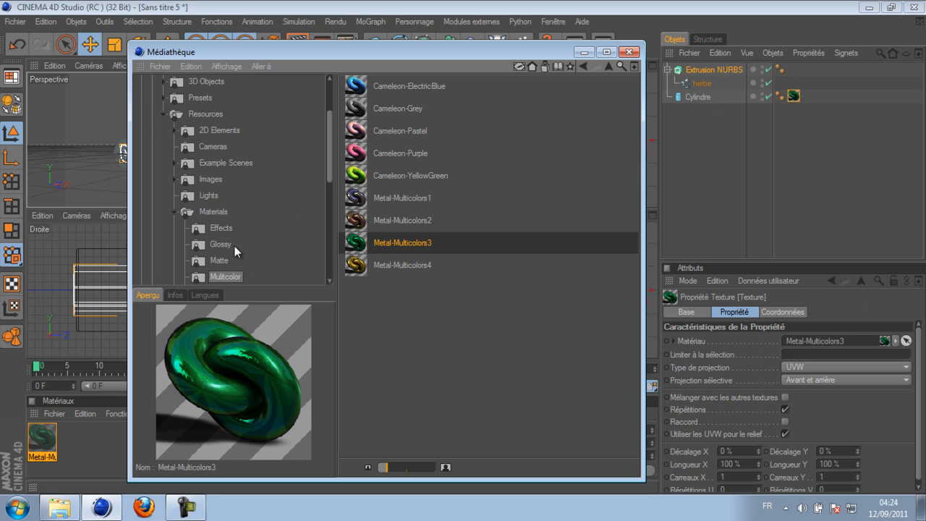
Step: Apply the Bubble-Green material from the Effects folder to the leaf extrusion, and bring up that material's colour settings
click(223, 228)
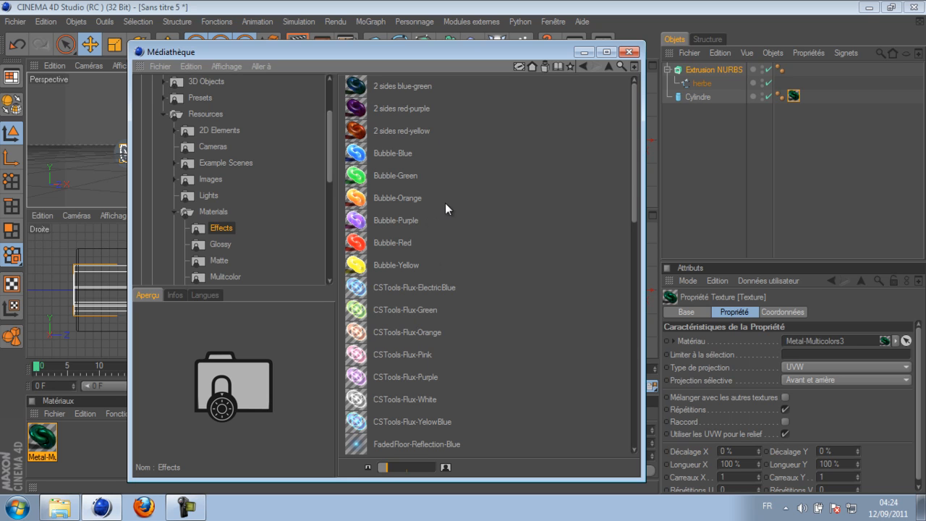
drag(356, 177, 698, 70)
click(666, 72)
click(666, 70)
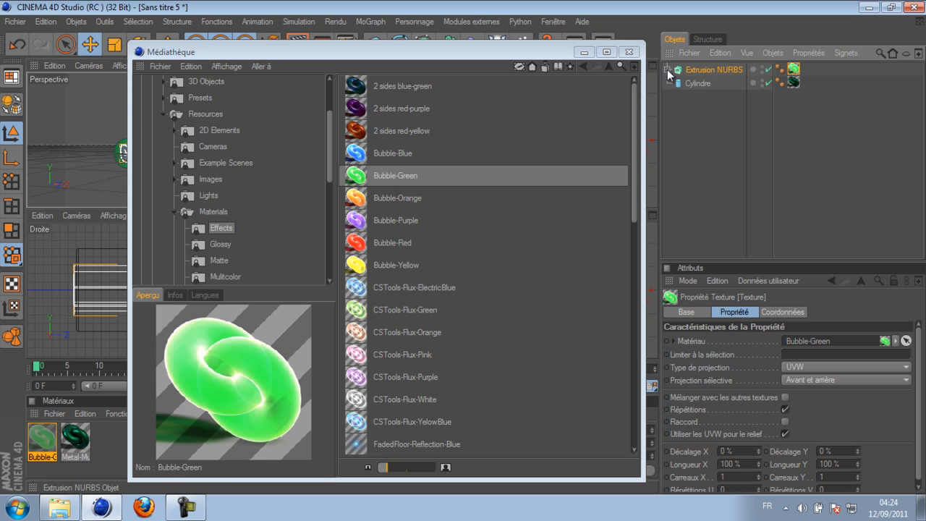
click(629, 52)
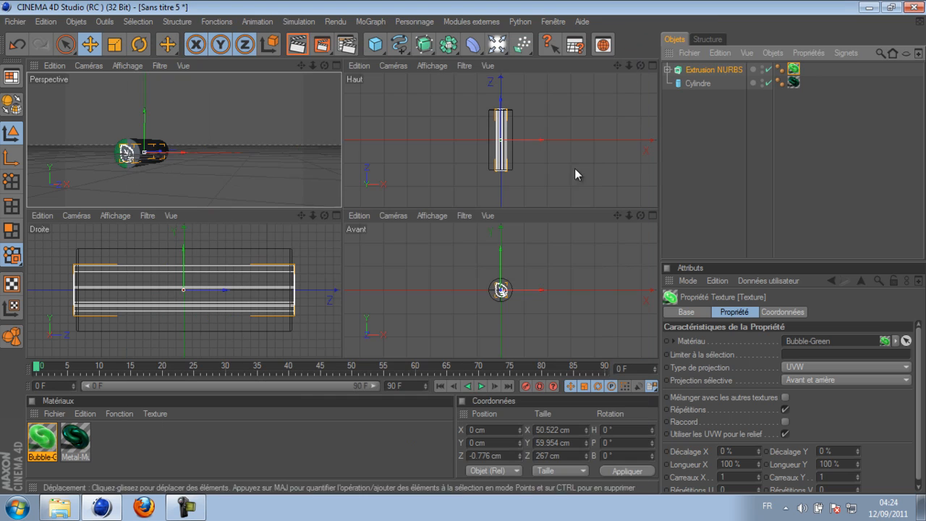
click(42, 448)
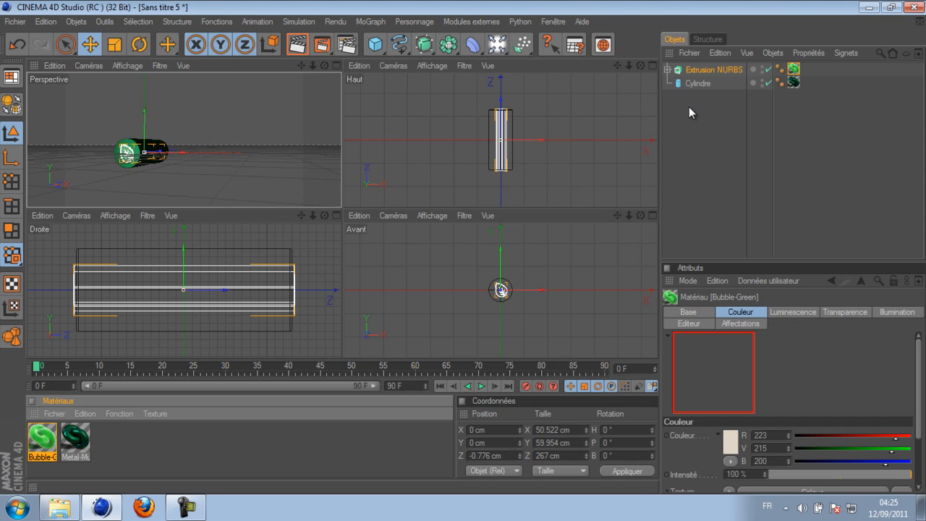
Step: Make the leaf extrusion editable and merge it with all its rounding and cap sub-objects into one object, deleting the originals
click(691, 71)
key(c)
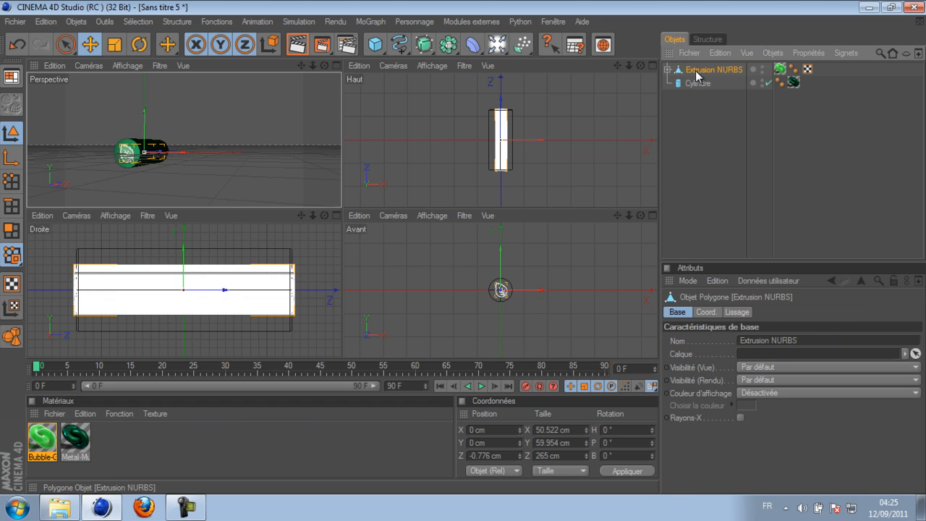
click(667, 70)
click(675, 82)
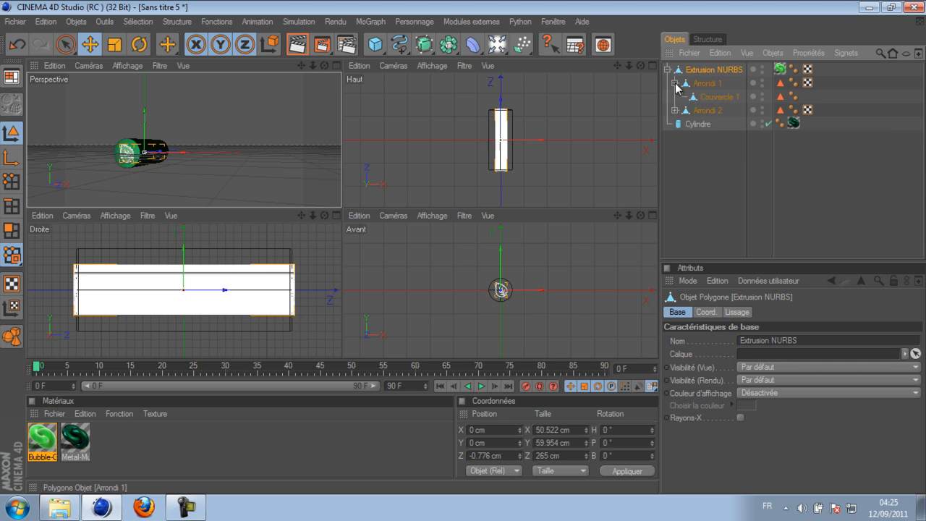
click(675, 110)
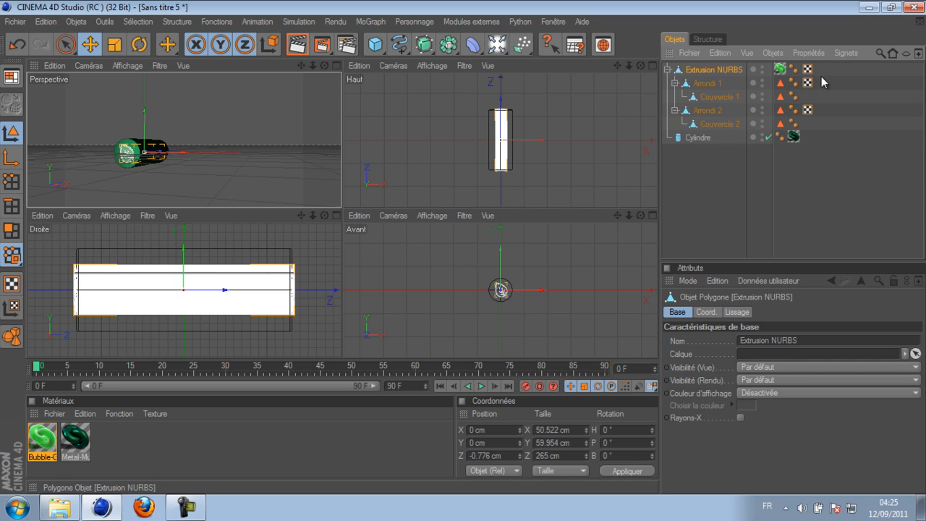
drag(819, 73, 705, 120)
right_click(705, 121)
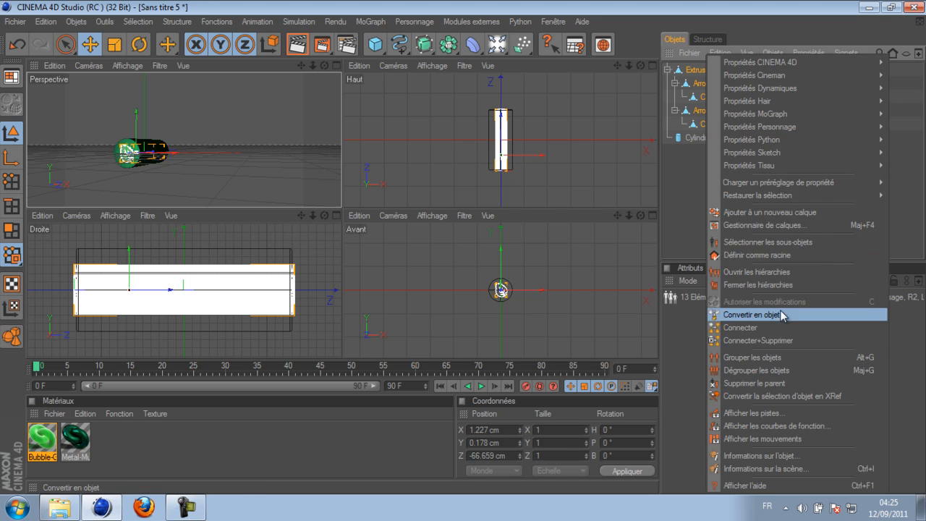
click(803, 340)
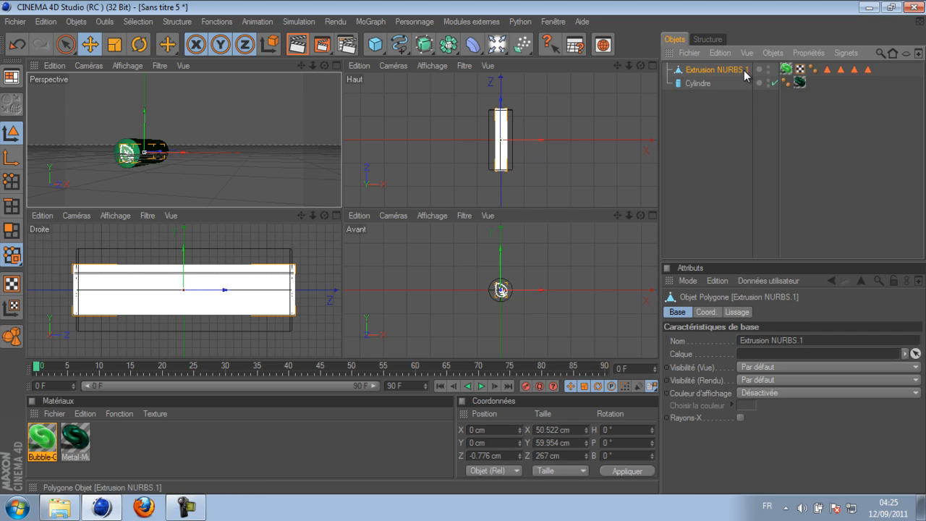
Step: Remove the selection tags and the existing texture tag from the merged leaf, and reapply the Bubble-Green material to the whole object
drag(884, 69, 822, 81)
key(Delete)
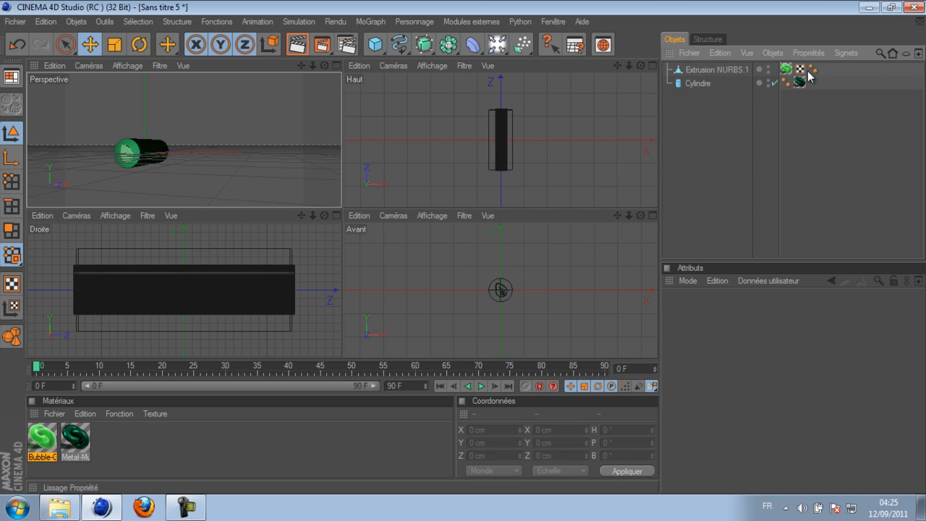
click(785, 69)
key(Delete)
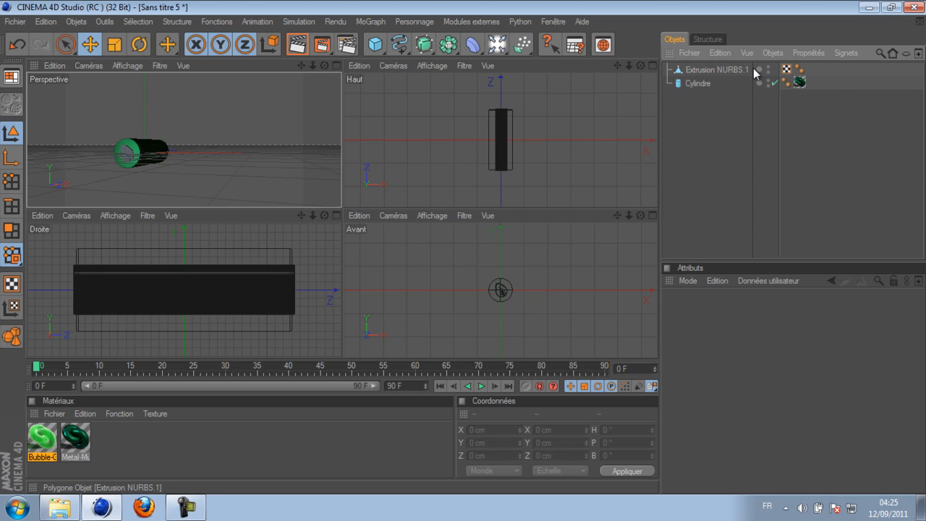
drag(55, 449, 700, 72)
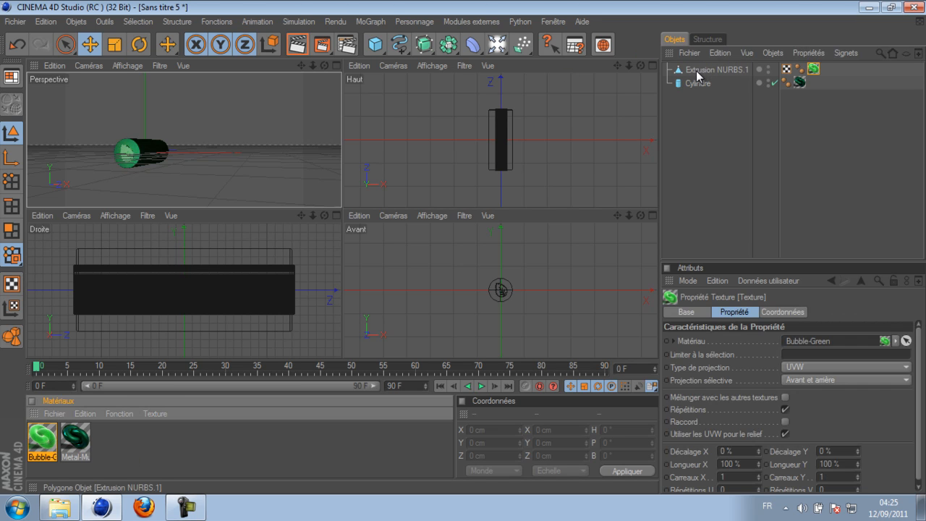
Step: Make the cylinder editable and merge it with the leaf extrusion into a single object, deleting the originals
click(693, 85)
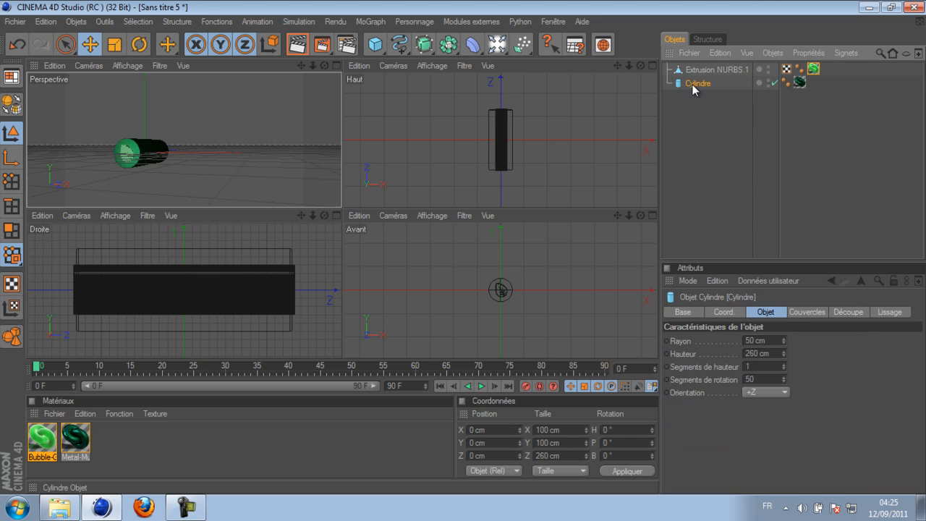
key(c)
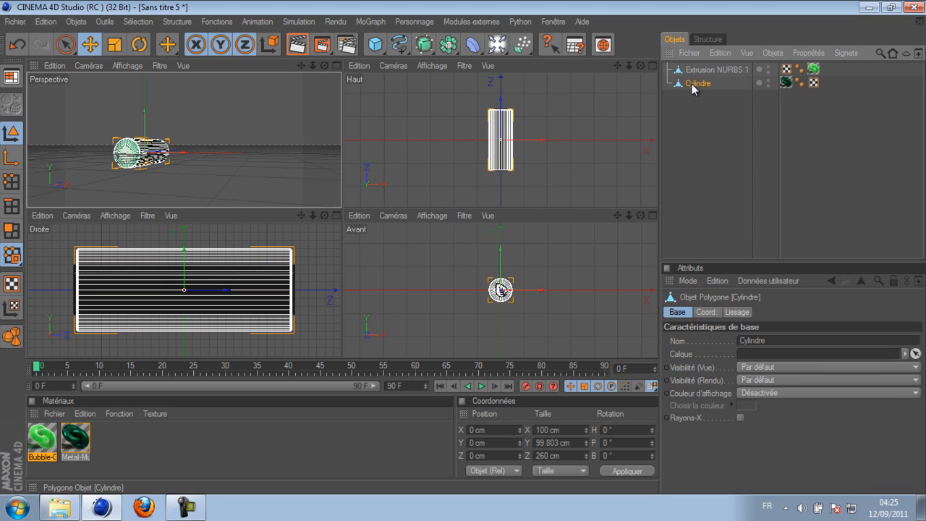
ctrl+click(707, 70)
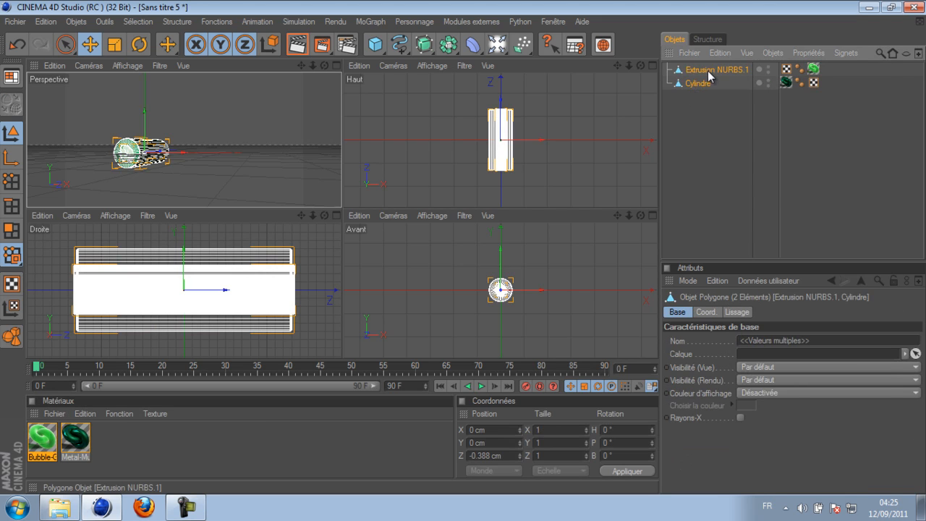
right_click(707, 70)
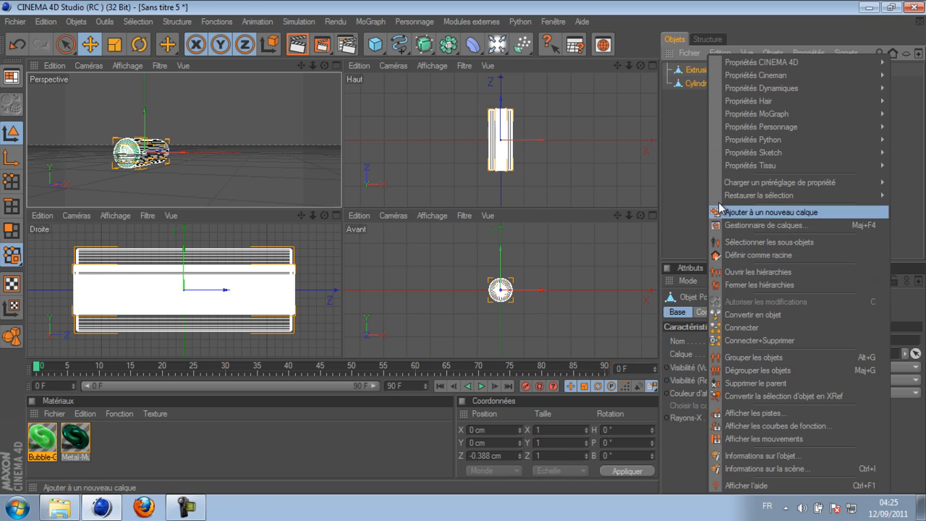
click(808, 341)
Step: Rename the merged object as cylindre
double_click(695, 68)
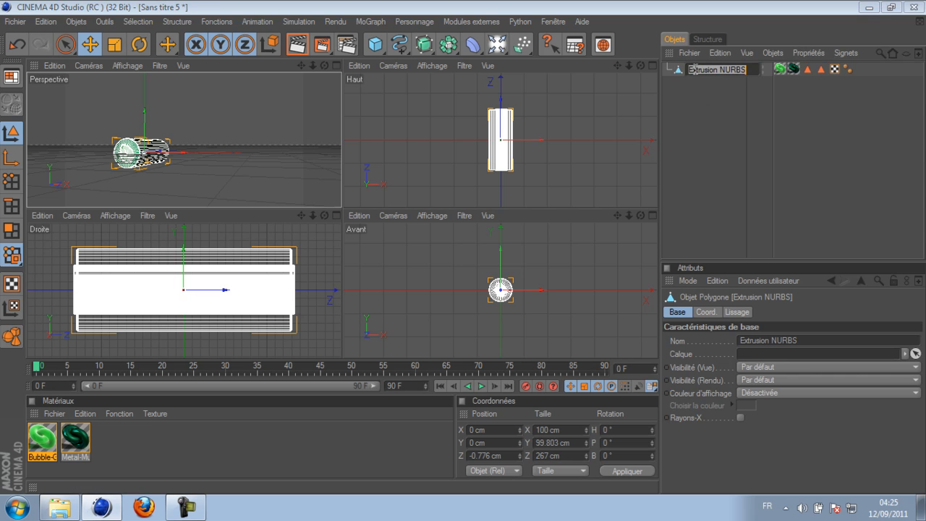
text(c)
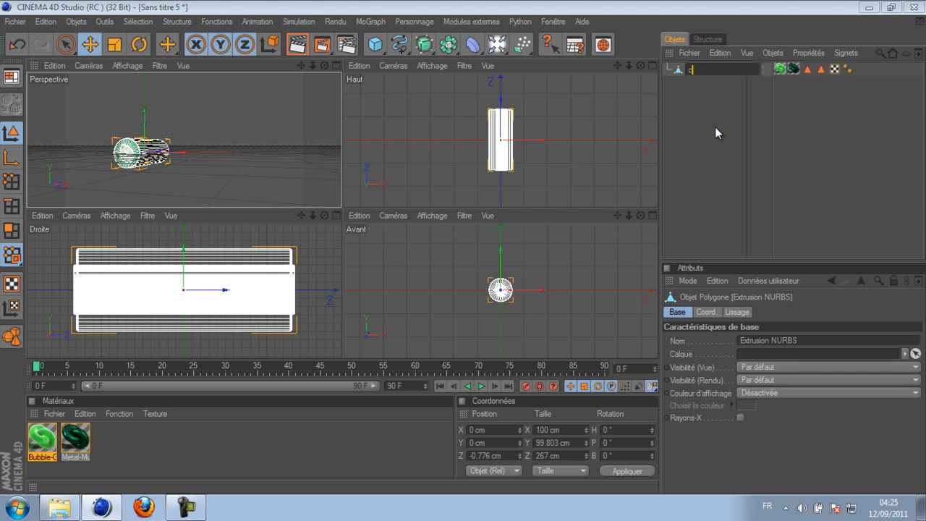
text(ylindre)
key(Return)
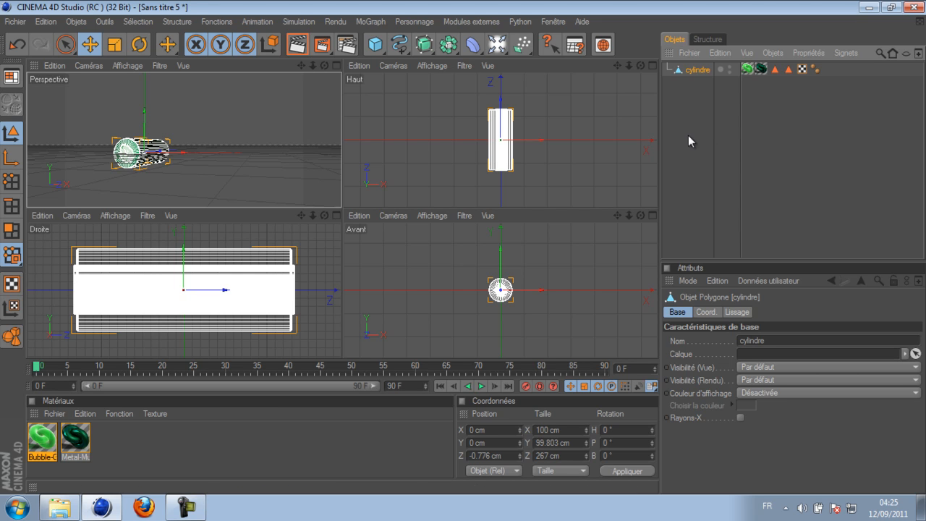
Step: Render the leaf-emblem end of the cylinder in an enlarged perspective view
drag(326, 65, 354, 188)
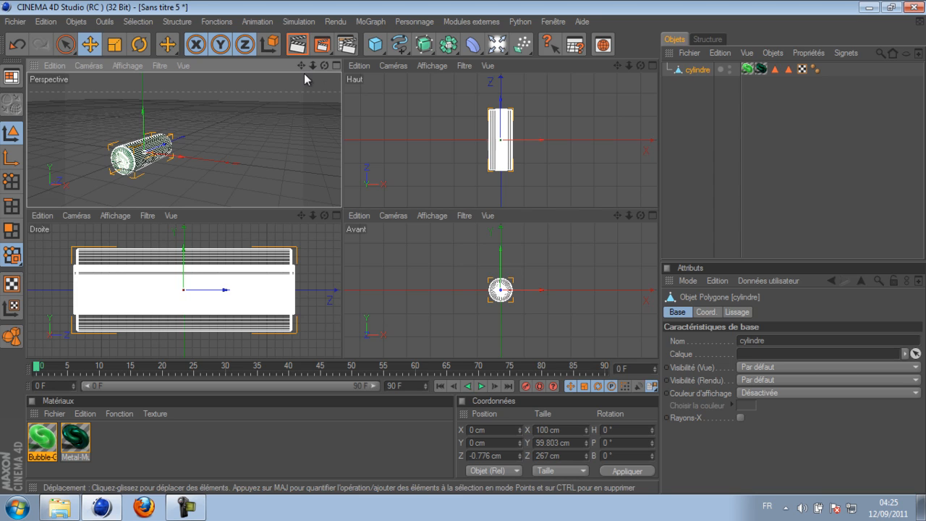
click(335, 66)
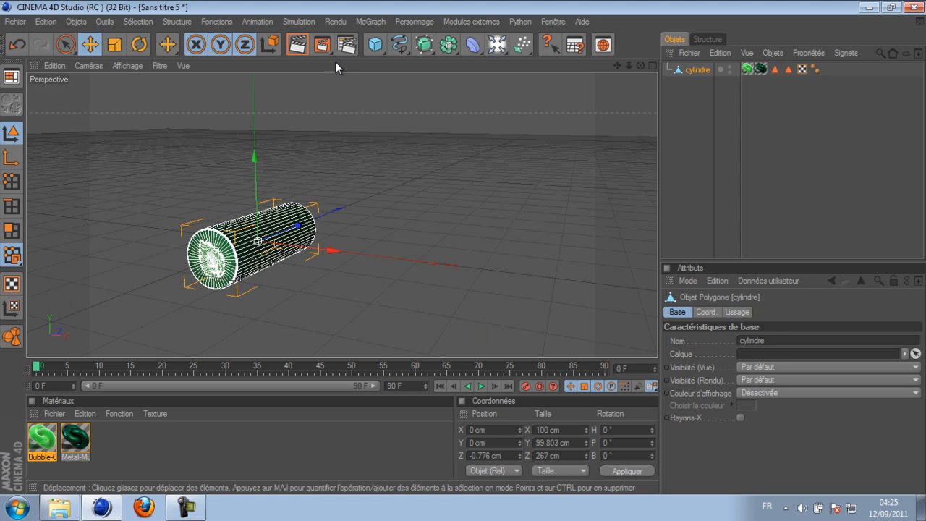
click(297, 44)
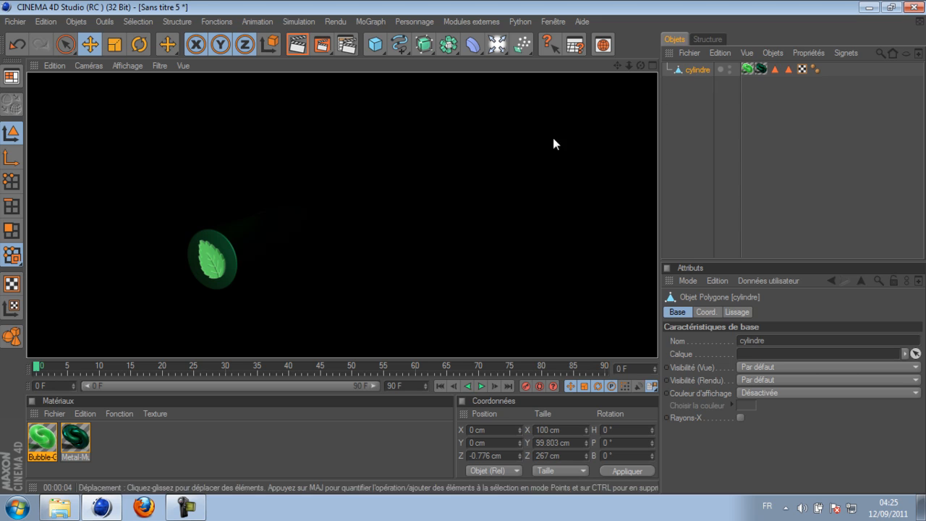
Step: Add an omni light and an array object (Répartition) to the scene
click(499, 46)
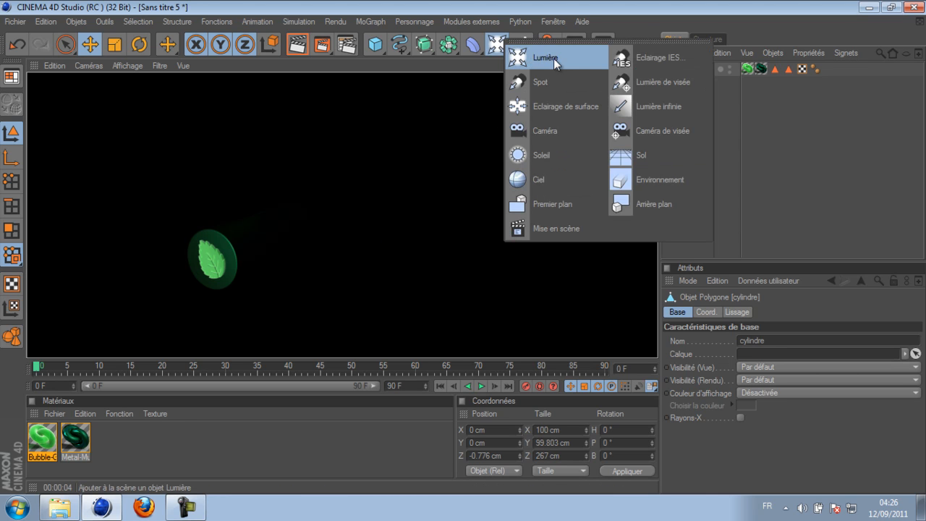
click(555, 59)
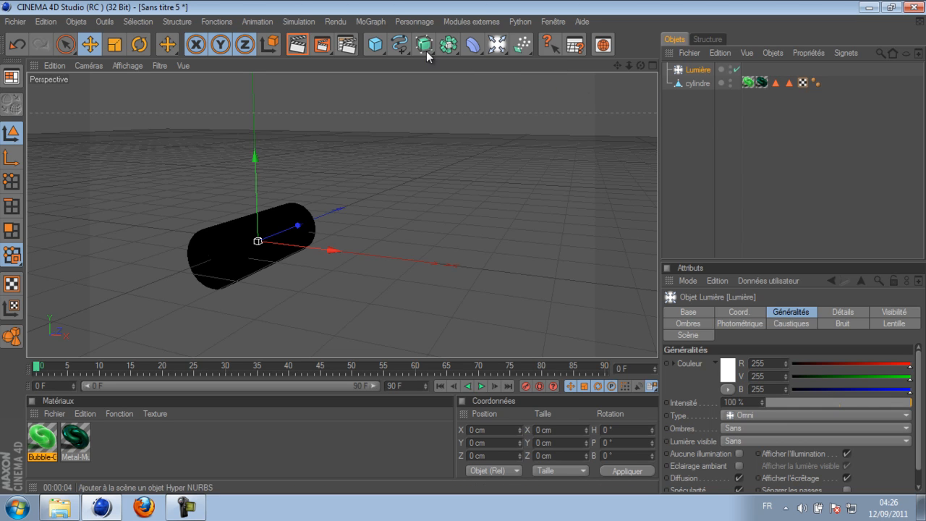
click(449, 45)
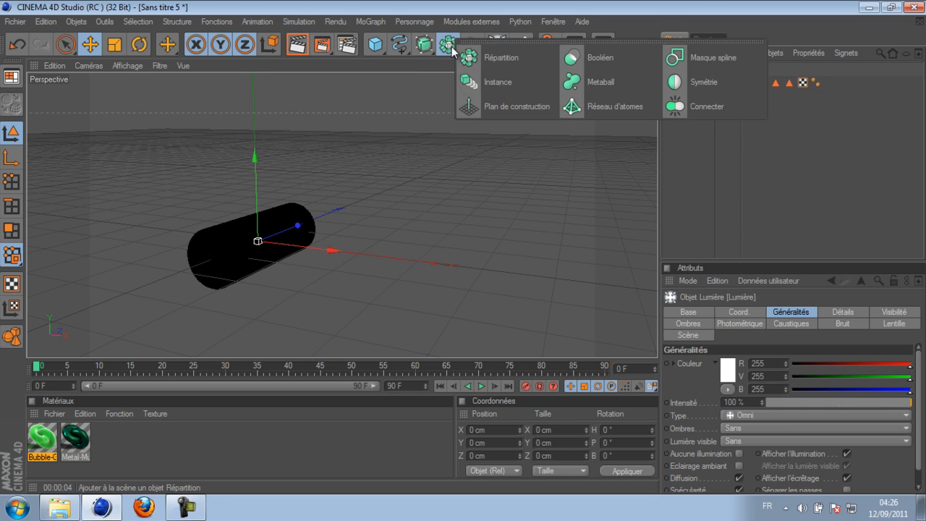
click(530, 59)
Step: Give the light a pale green colour of about RGB 204, 249, 191 and set its shadows to soft shadow maps (ombres diffuses)
click(697, 83)
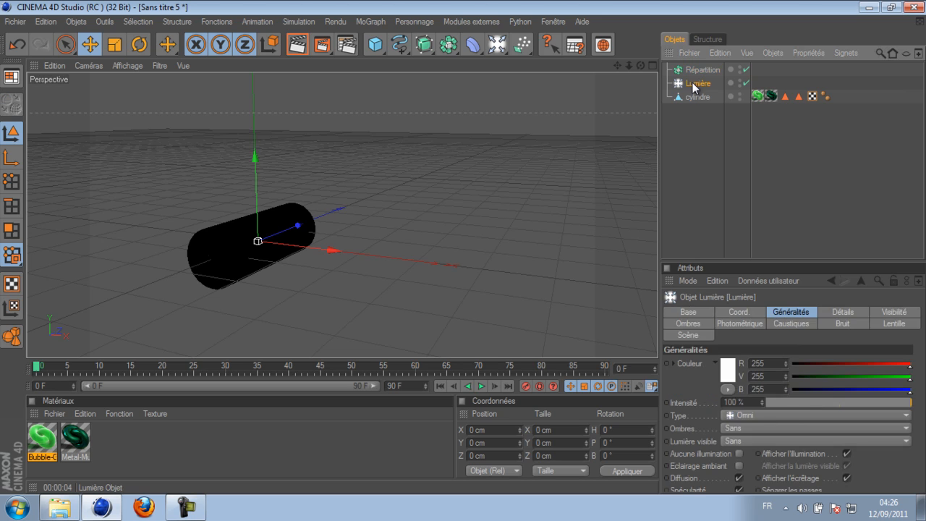
click(728, 370)
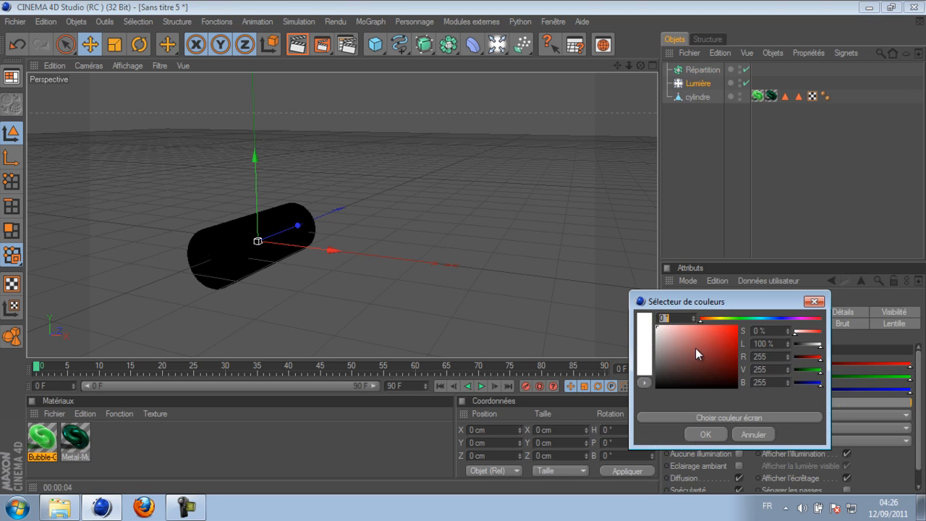
click(736, 319)
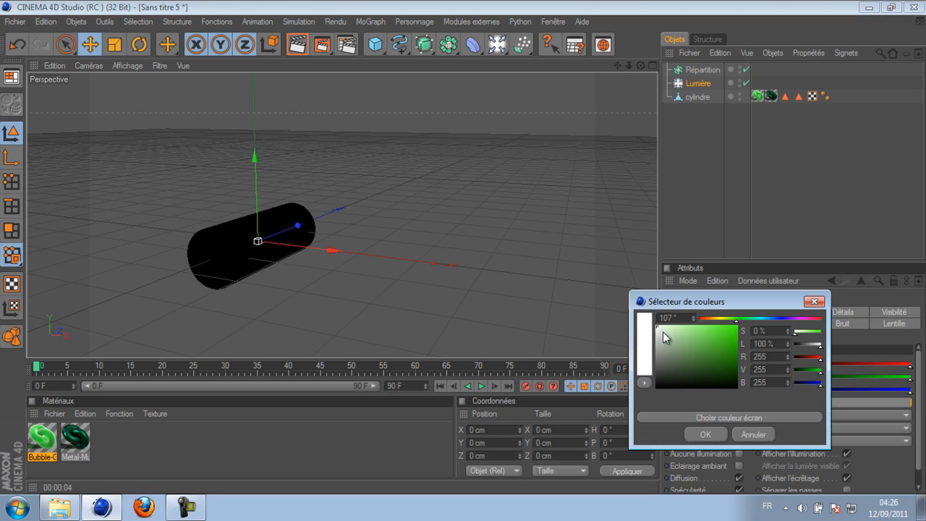
click(666, 330)
drag(667, 330, 675, 330)
click(723, 431)
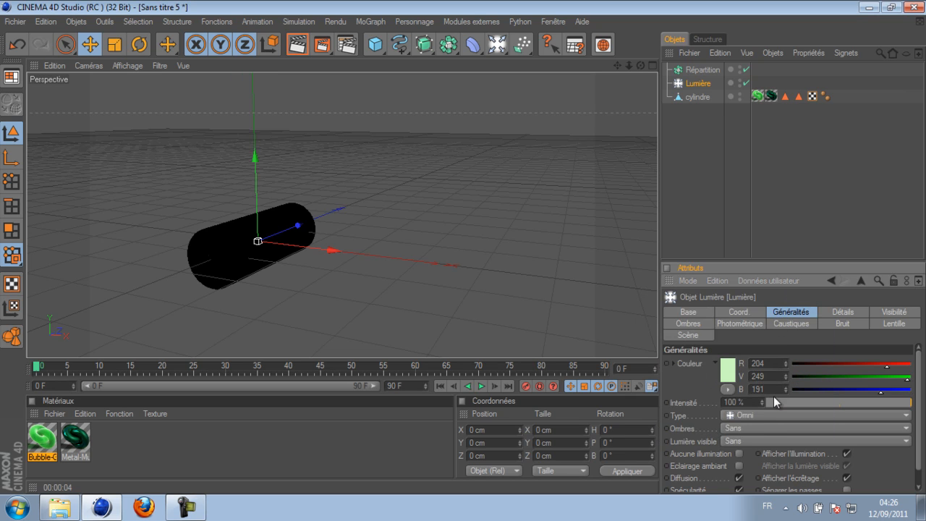
click(737, 427)
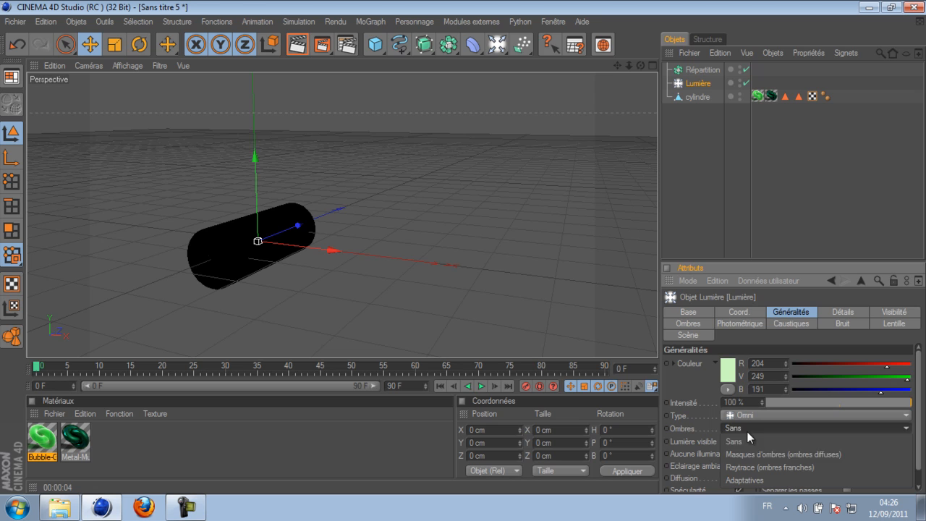
click(822, 454)
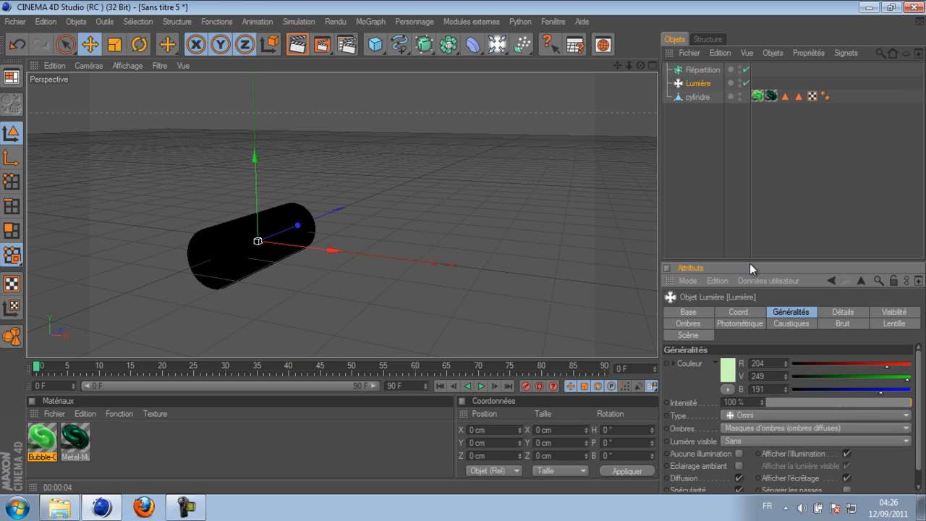
Step: Nest the light inside the array and set the array to 2 copies, 800 cm radius and 500 cm amplitude
click(699, 70)
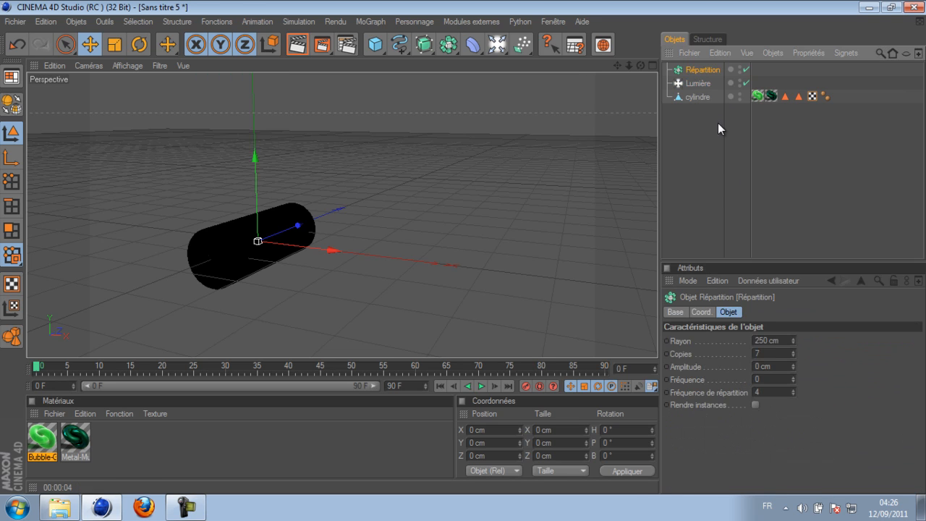
mouse_move(697, 83)
mouse_down()
mouse_move(709, 67)
mouse_move(702, 72)
mouse_up()
click(702, 70)
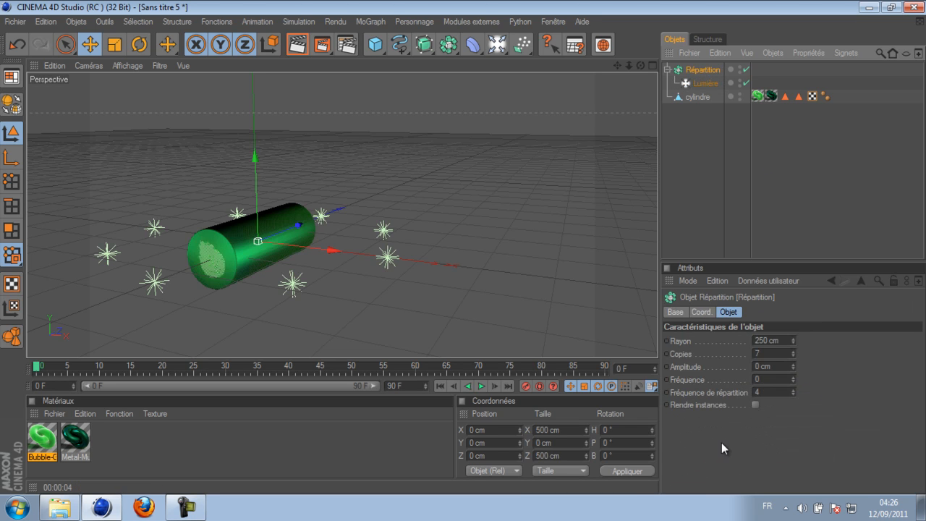
click(767, 353)
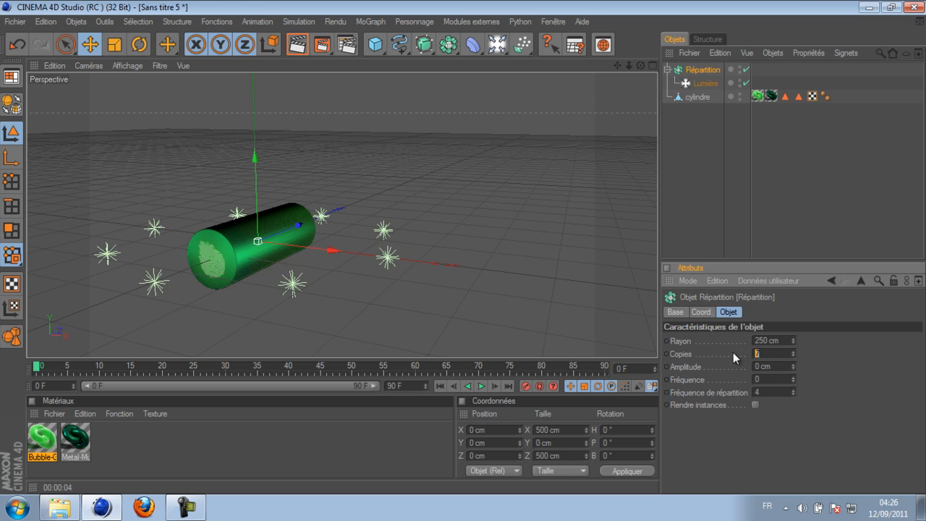
text(2)
click(785, 340)
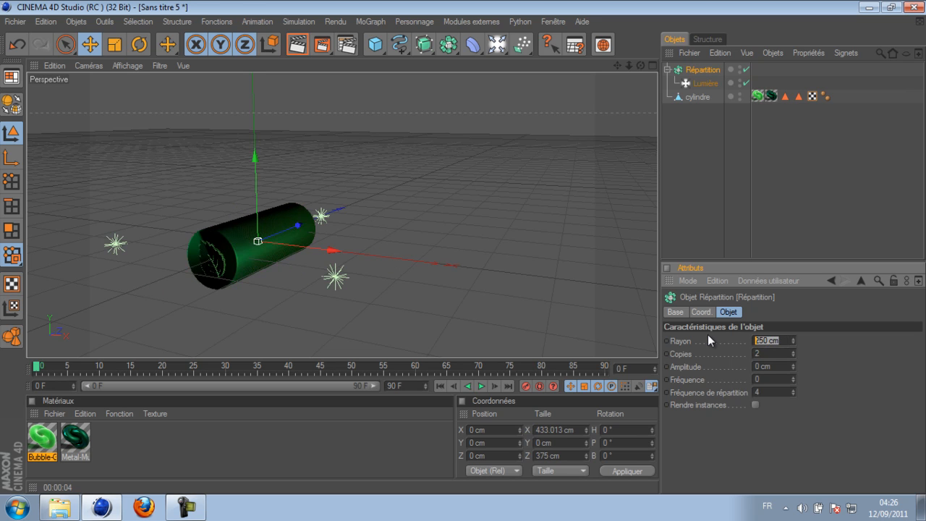
text(800)
click(785, 367)
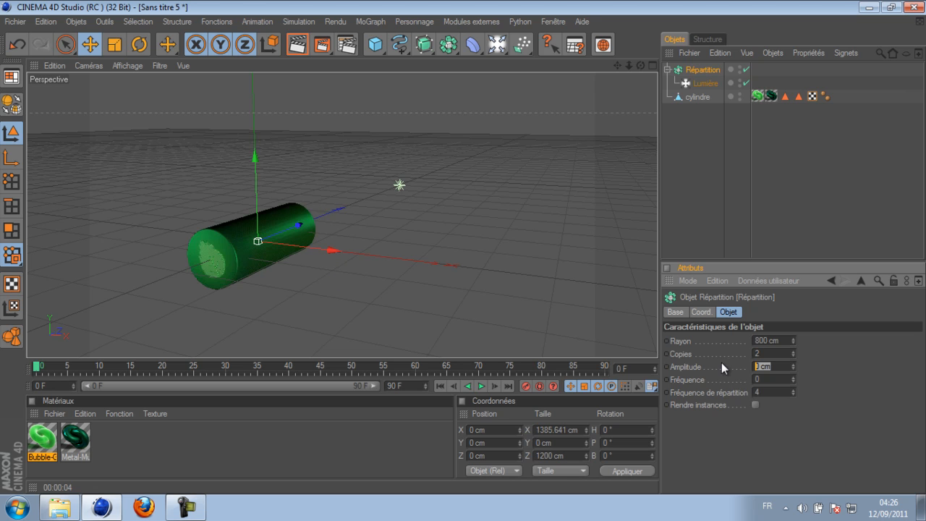
text(500)
key(Return)
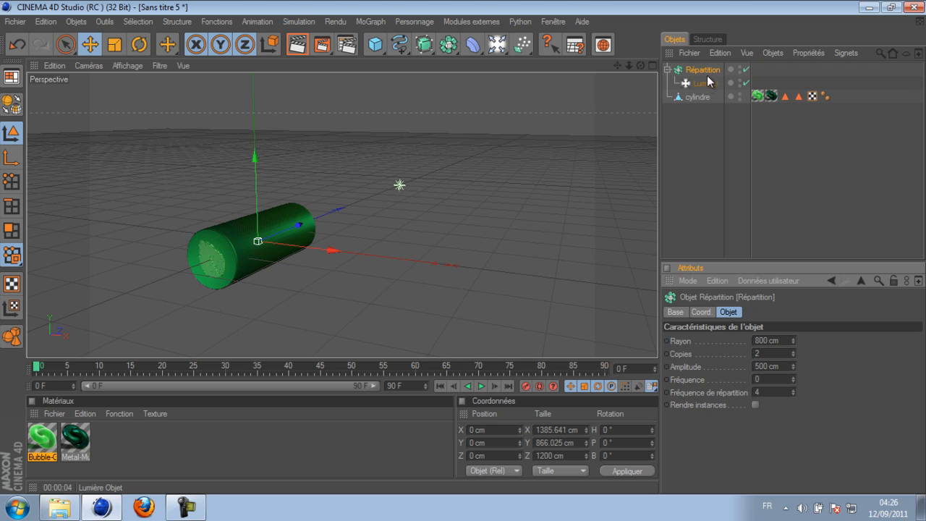
Step: Raise the light array to about 177 cm on Y above the cylinder and render the perspective view
drag(256, 212, 257, 114)
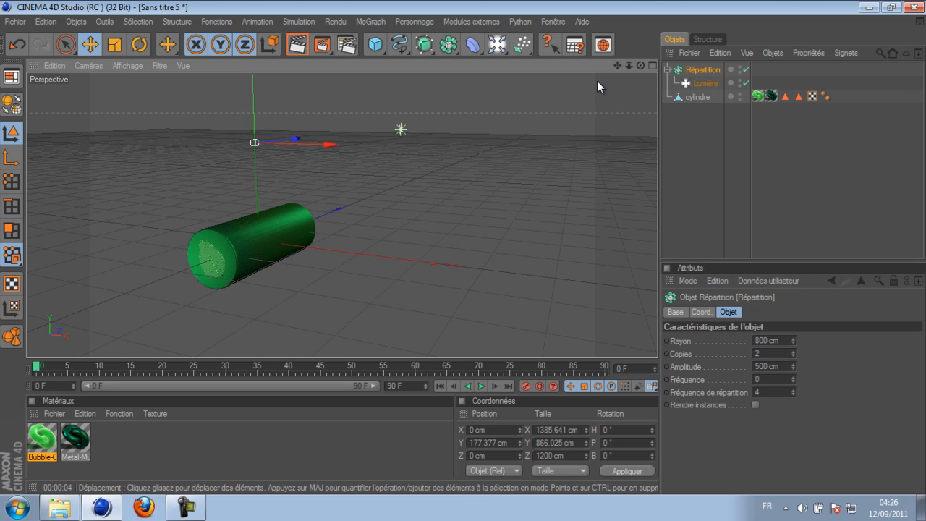
click(298, 45)
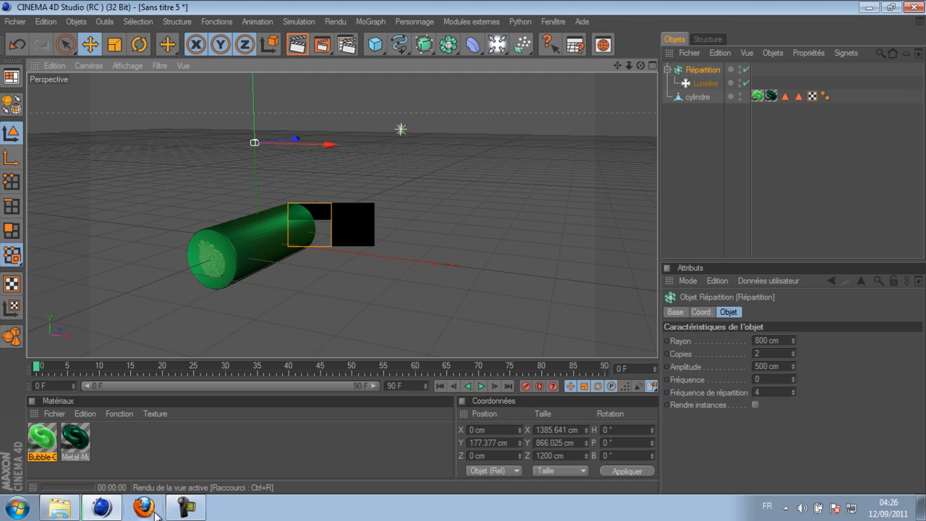
click(186, 507)
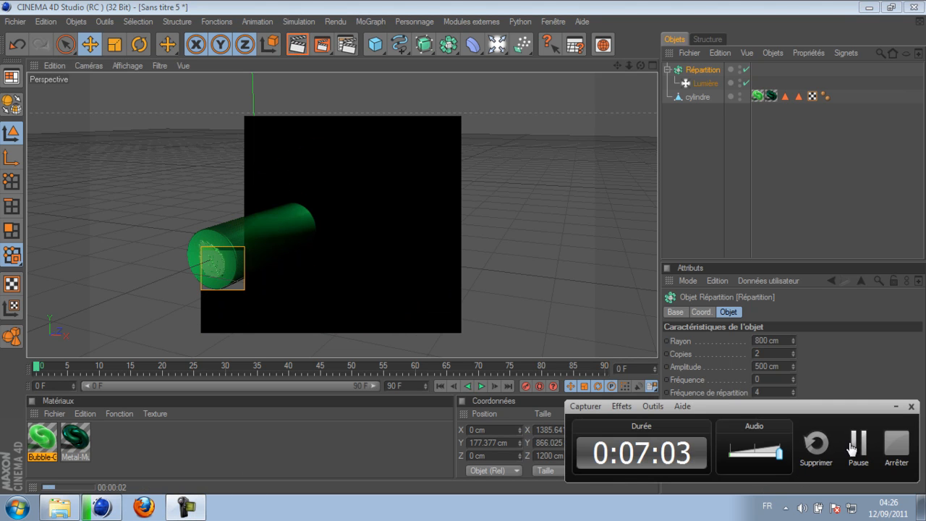
click(858, 445)
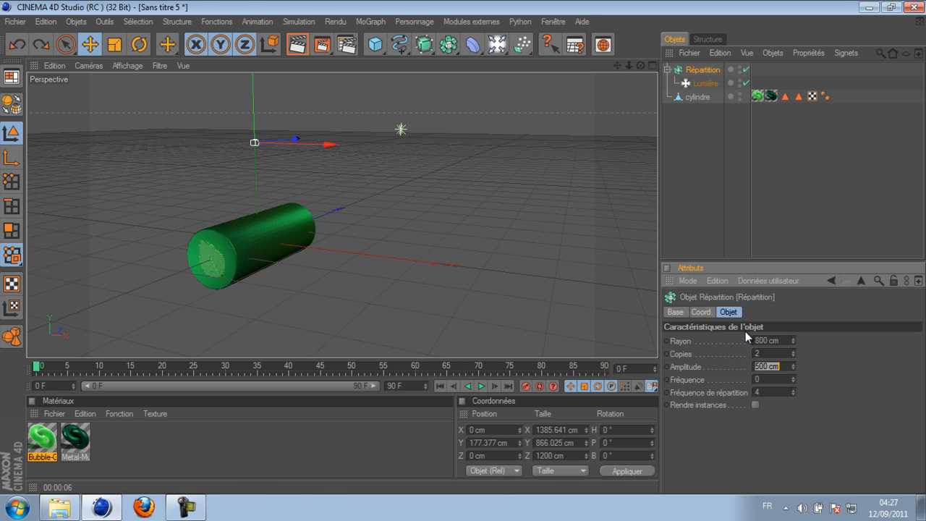
Step: Set the amplitude of the light array (Répartition) to 200 cm
click(773, 366)
drag(773, 366, 741, 364)
text(200)
key(Return)
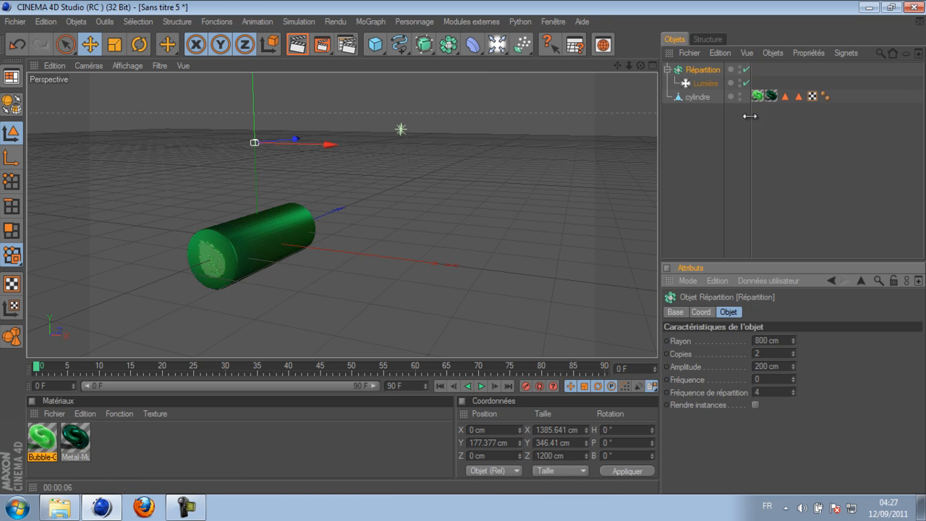
Step: Duplicate the leaf-emblem cylinder and rotate the copy 90° in heading so the two cross horizontally
click(694, 97)
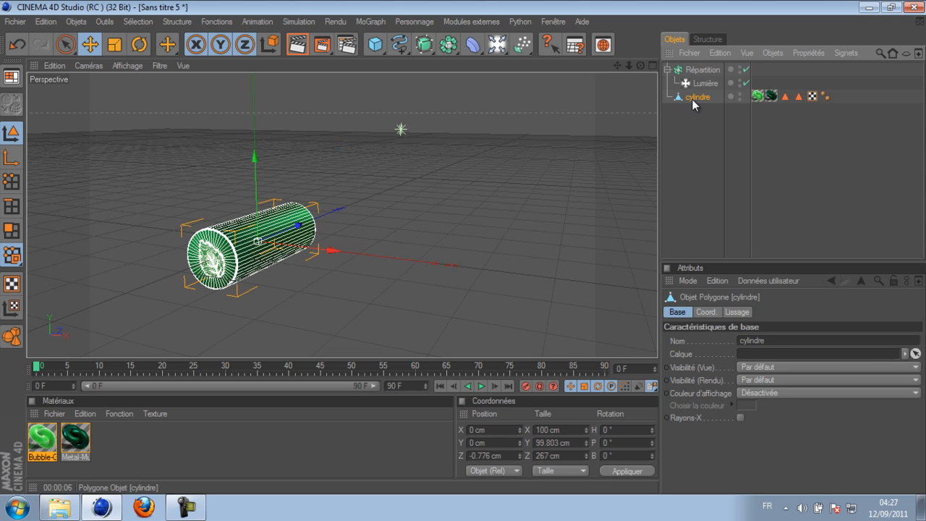
ctrl+drag(693, 102, 699, 118)
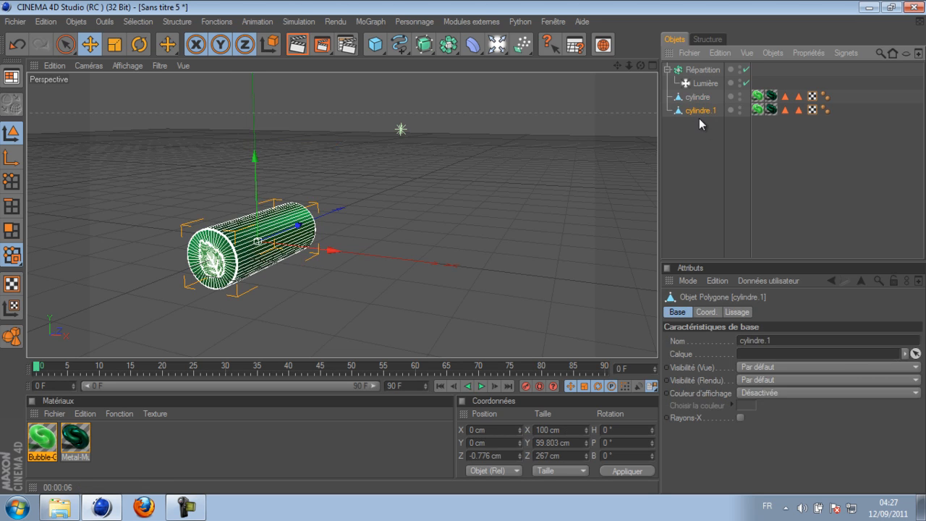
click(139, 46)
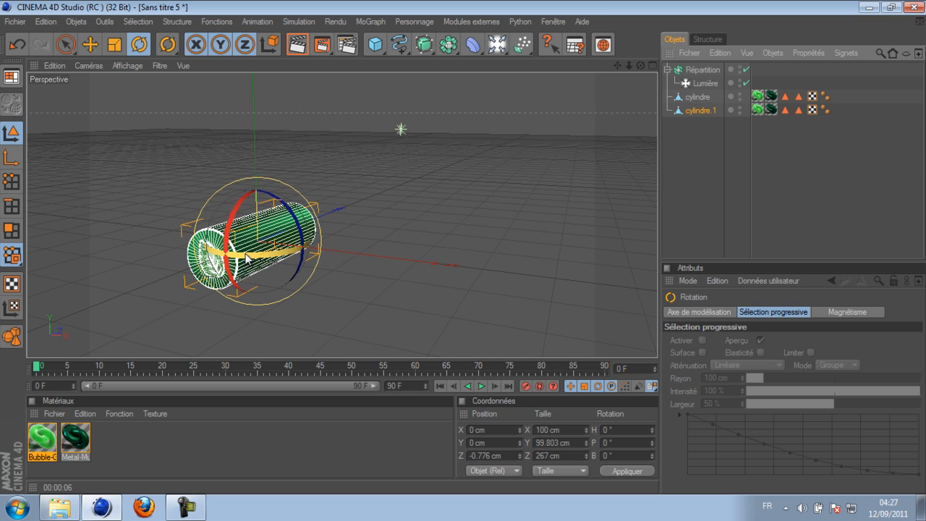
drag(246, 258, 304, 248)
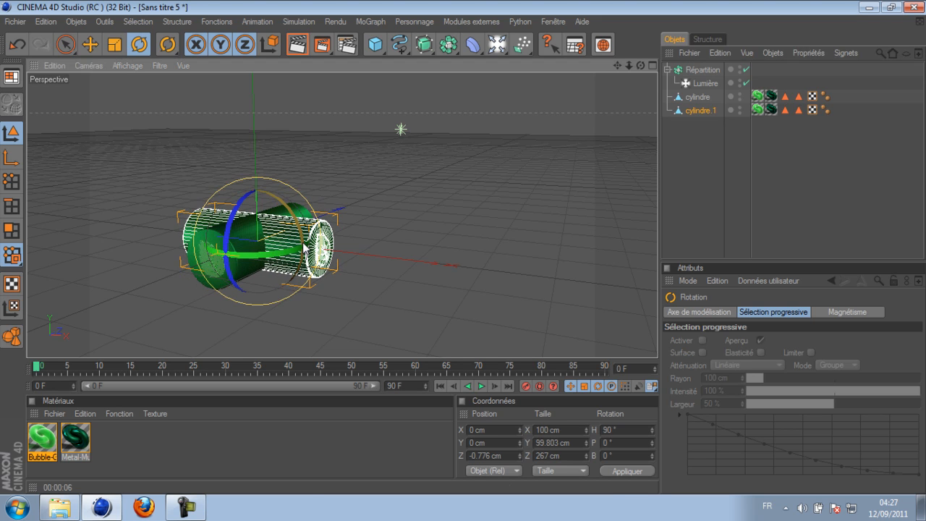
Step: Duplicate the rotated cylinder and turn the new copy upright, with pitch -90° and bank -90°
click(700, 112)
ctrl+drag(701, 123, 702, 125)
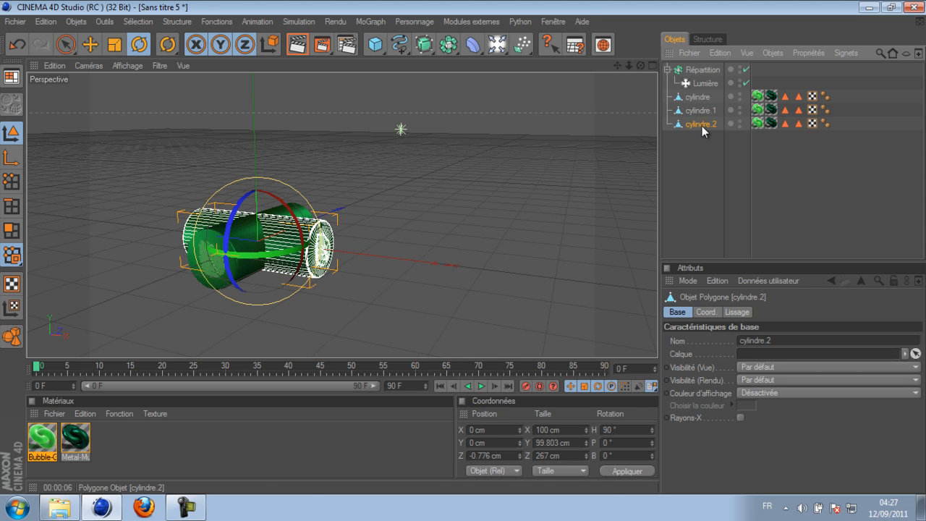
drag(305, 242, 247, 192)
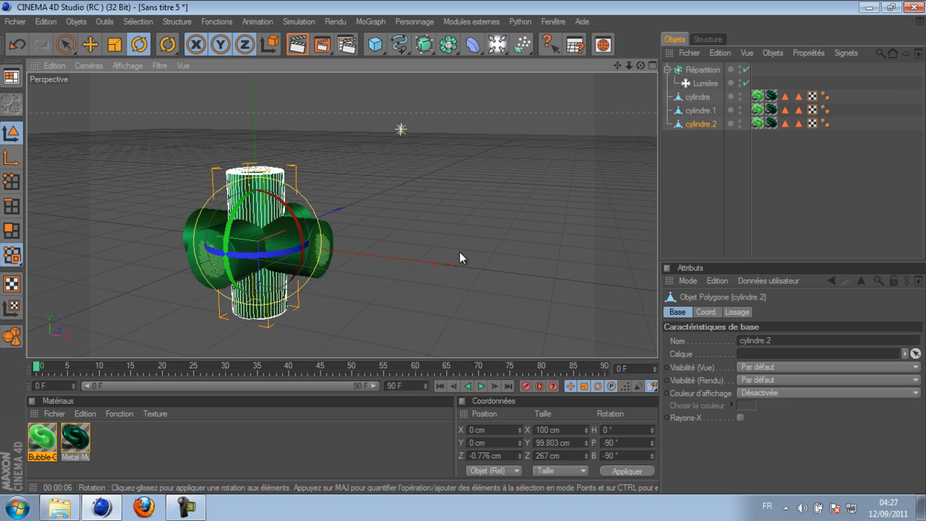
Step: Merge the three crossed cylinders into one object with Connecter+Supprimer and render the perspective view
click(700, 162)
drag(848, 94, 689, 127)
right_click(687, 120)
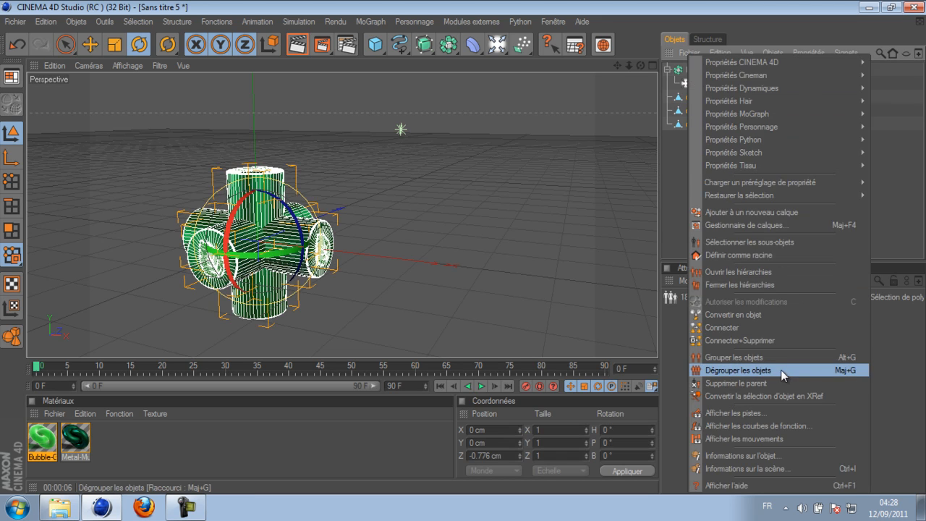
click(769, 341)
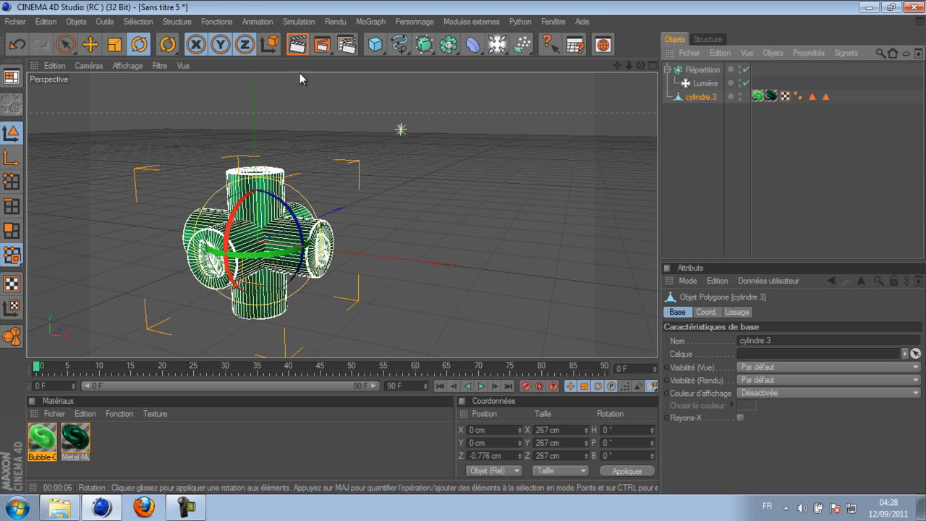
click(297, 44)
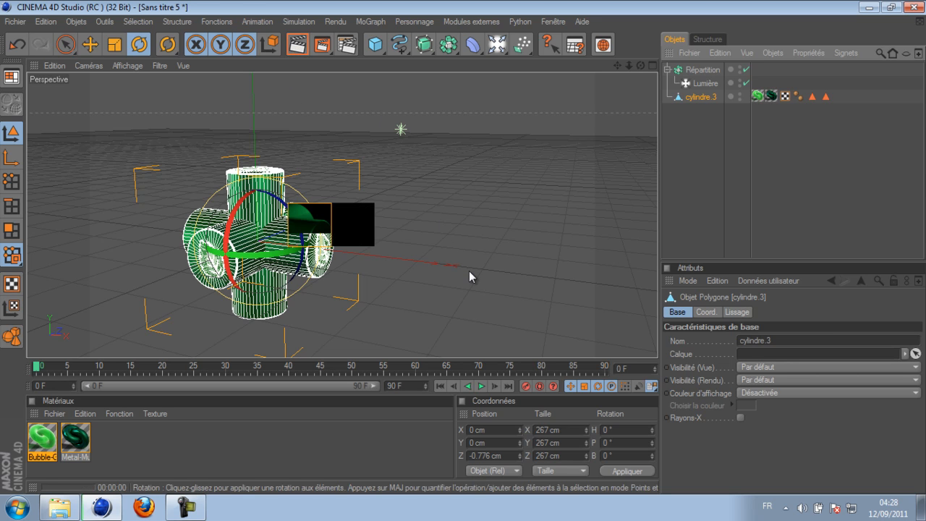
click(187, 508)
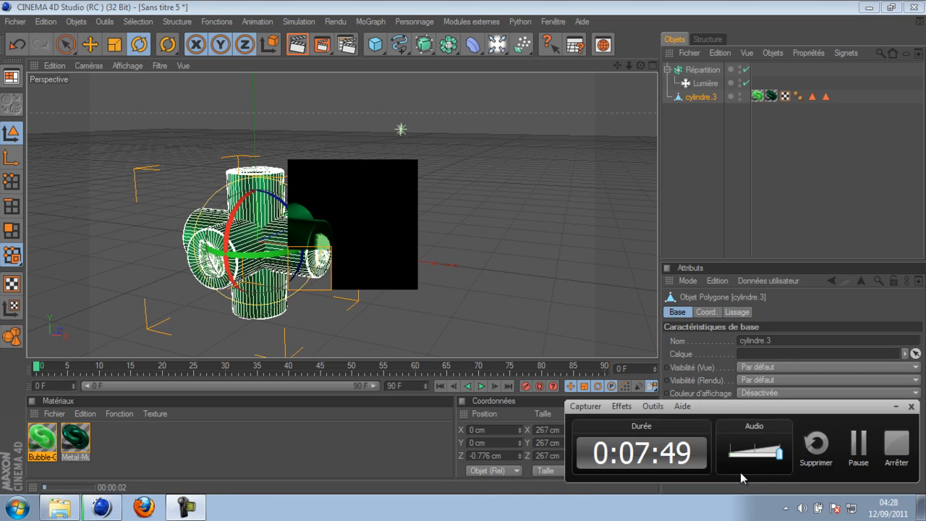
click(858, 448)
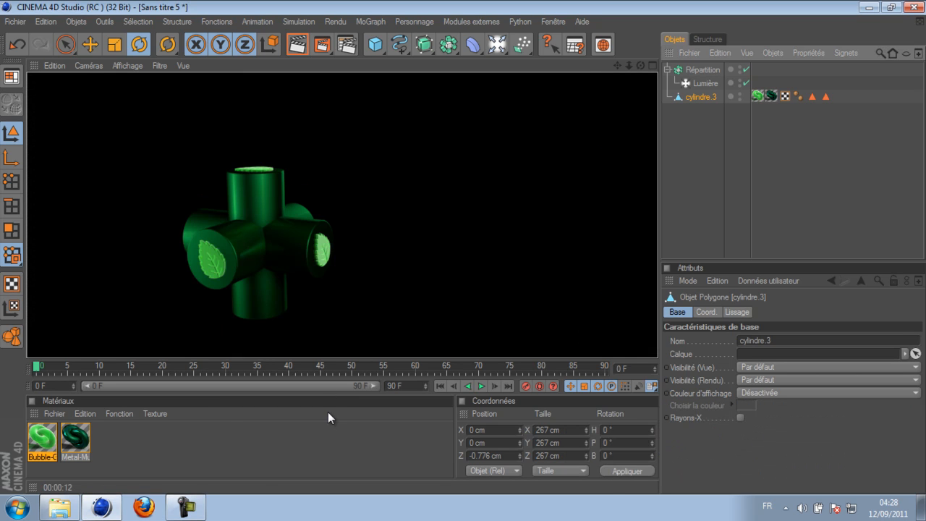
Step: Add a sphere of type Hémisphère to the scene and hide the merged cylinder object
click(377, 46)
click(530, 58)
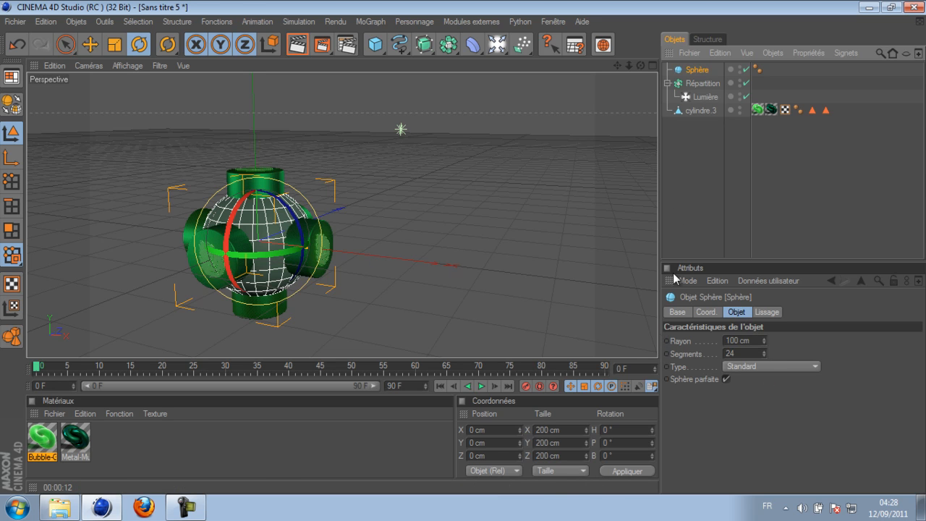
click(738, 107)
click(739, 107)
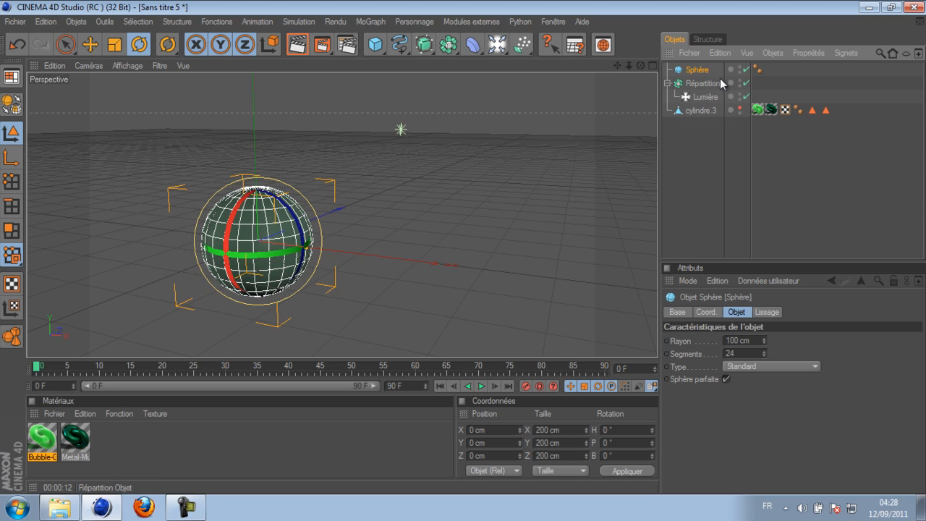
click(759, 366)
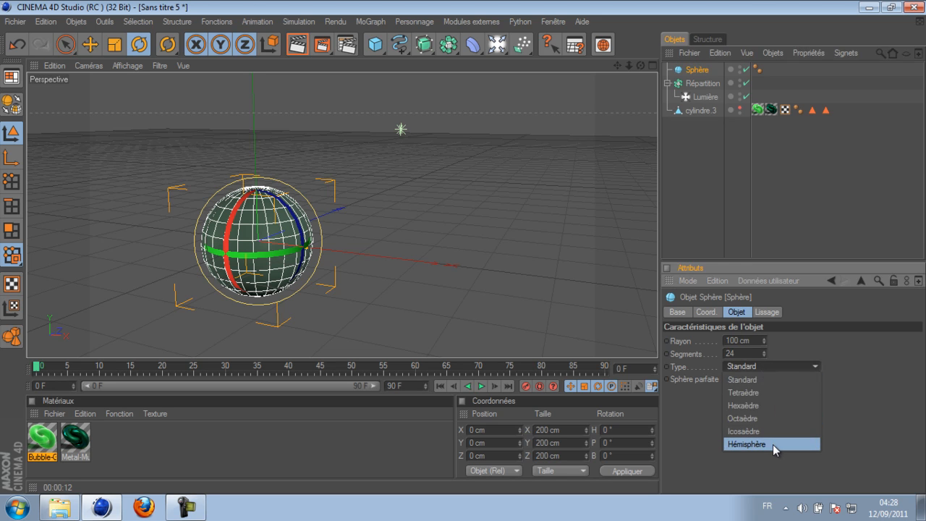
click(772, 444)
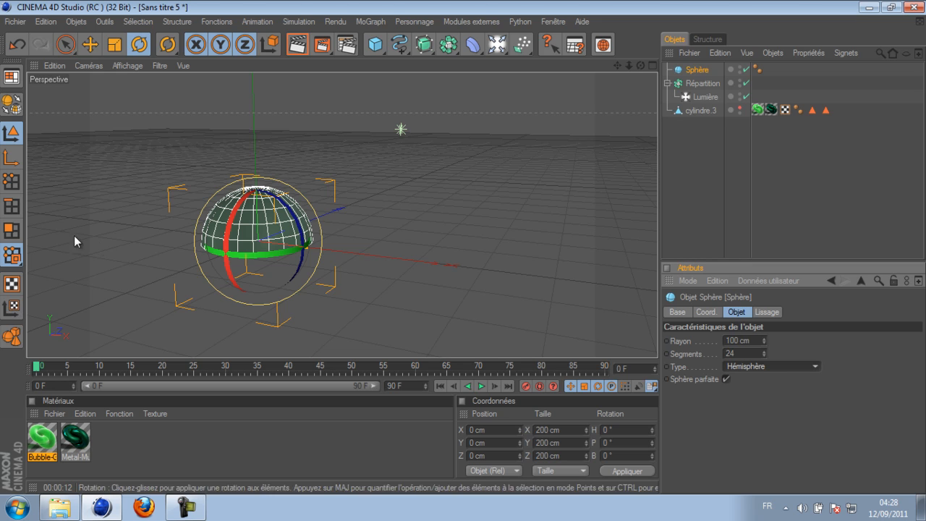
Step: Make the hemisphere editable and set up rectangle selection in polygon mode with selection tolerance enabled
key(c)
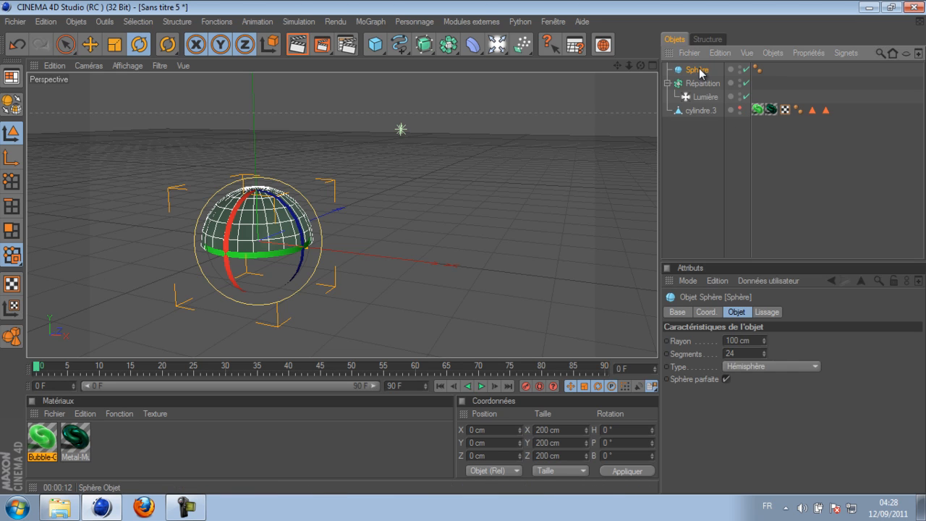
click(66, 45)
drag(69, 48, 110, 58)
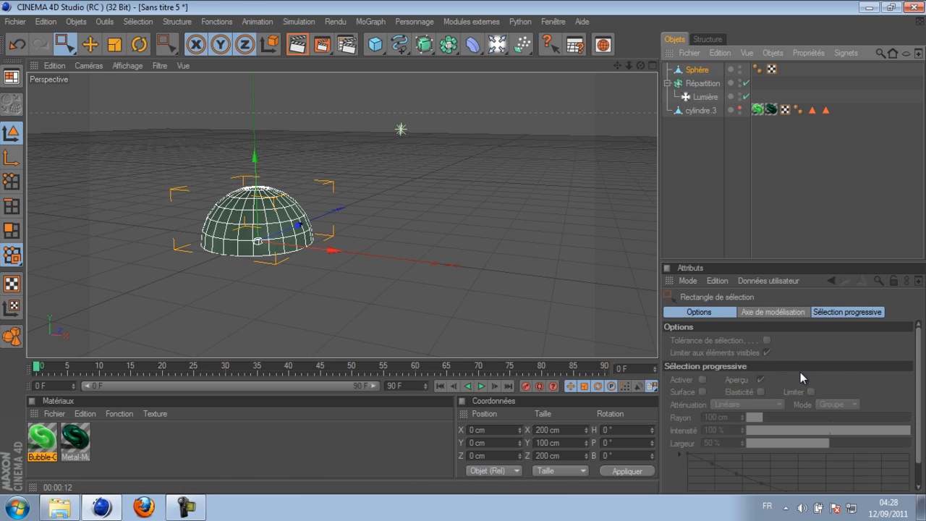
click(12, 230)
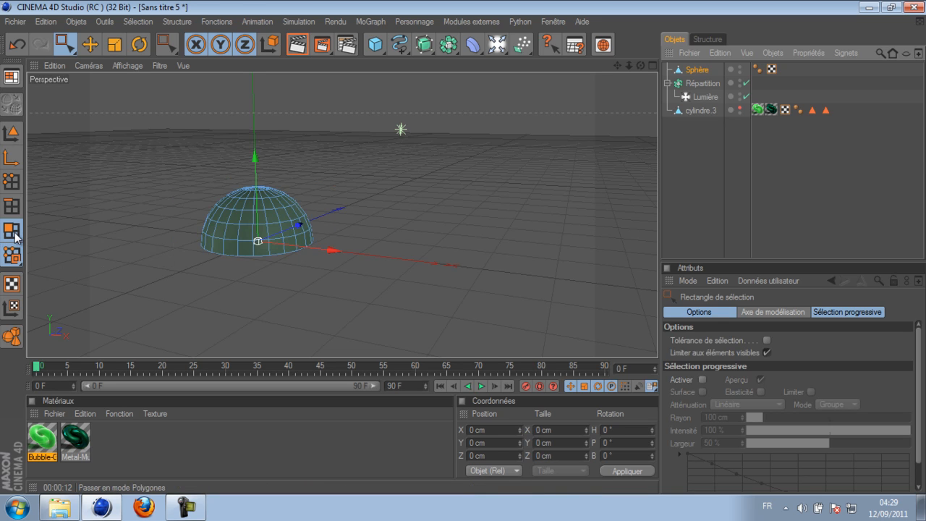
click(767, 340)
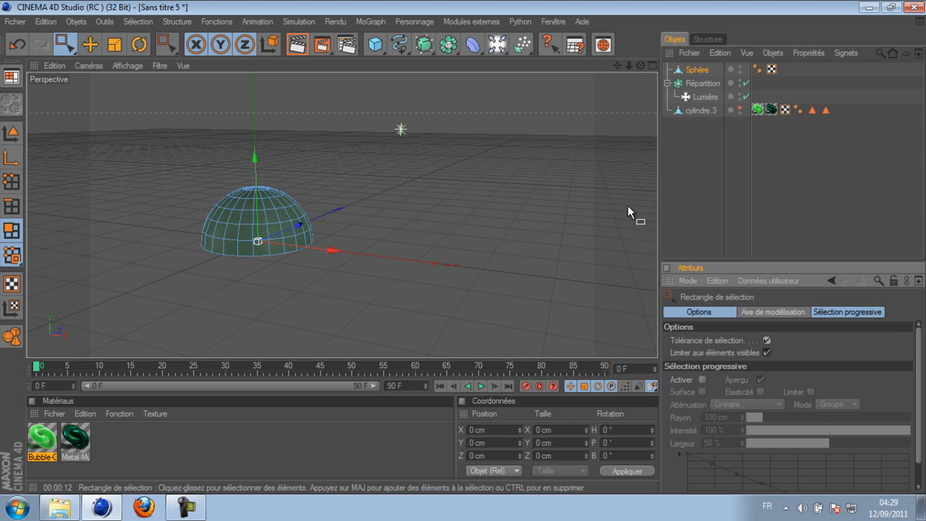
Step: In the top view, delete the hemisphere's polygons on the negative X side and on the positive Z side, keeping one quarter
click(653, 66)
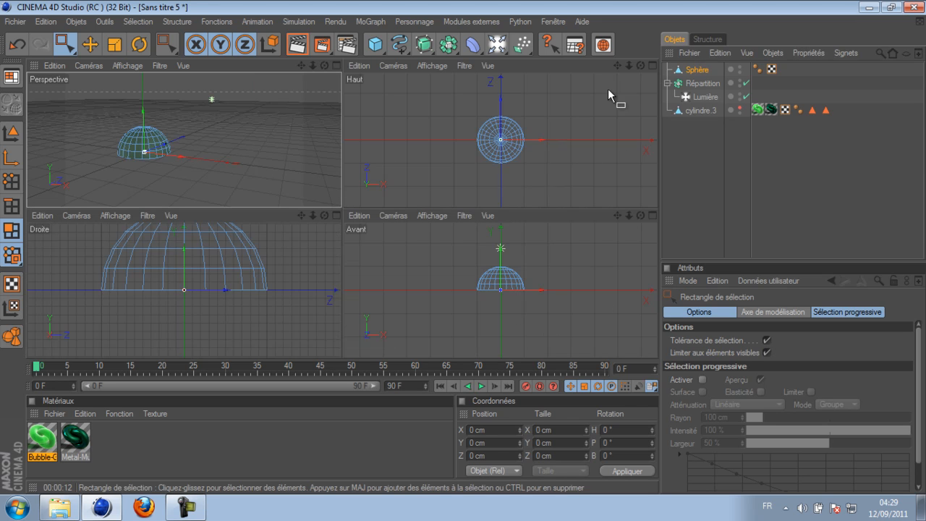
click(651, 67)
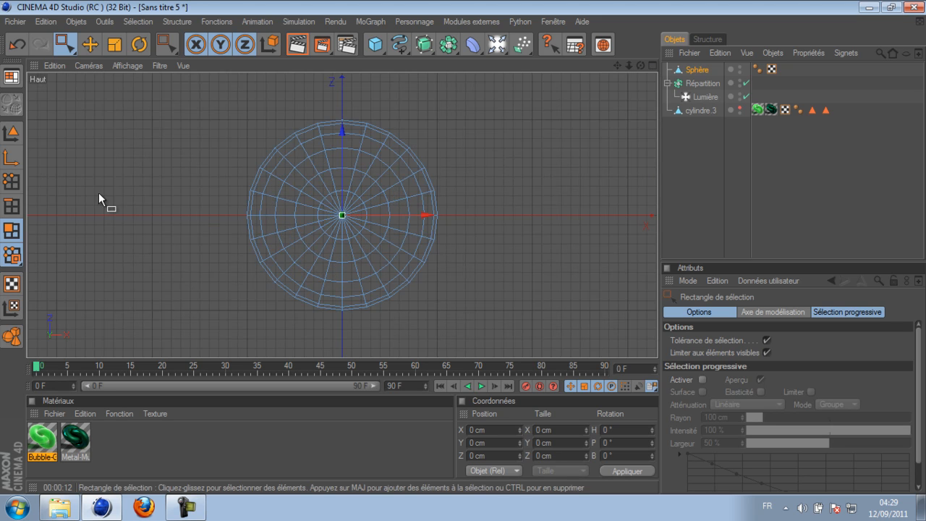
drag(174, 96, 336, 350)
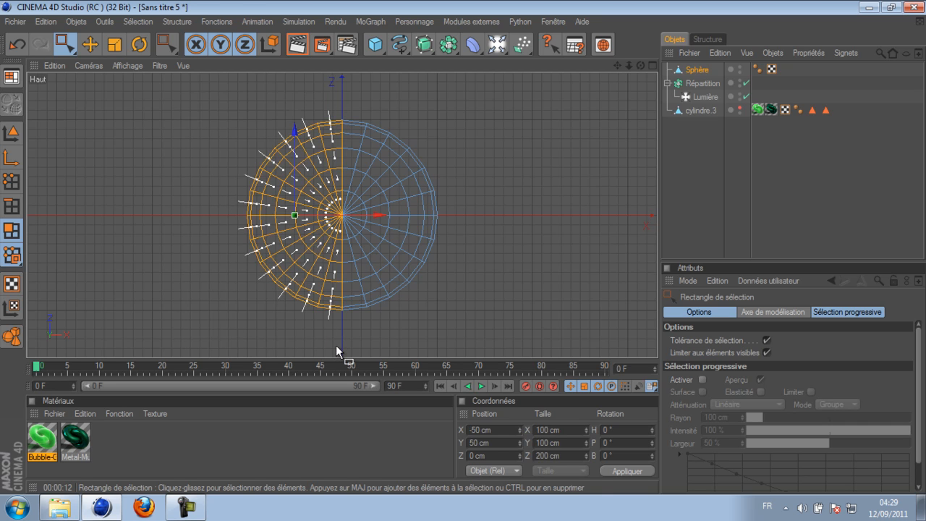
key(Delete)
drag(294, 102, 510, 211)
key(Delete)
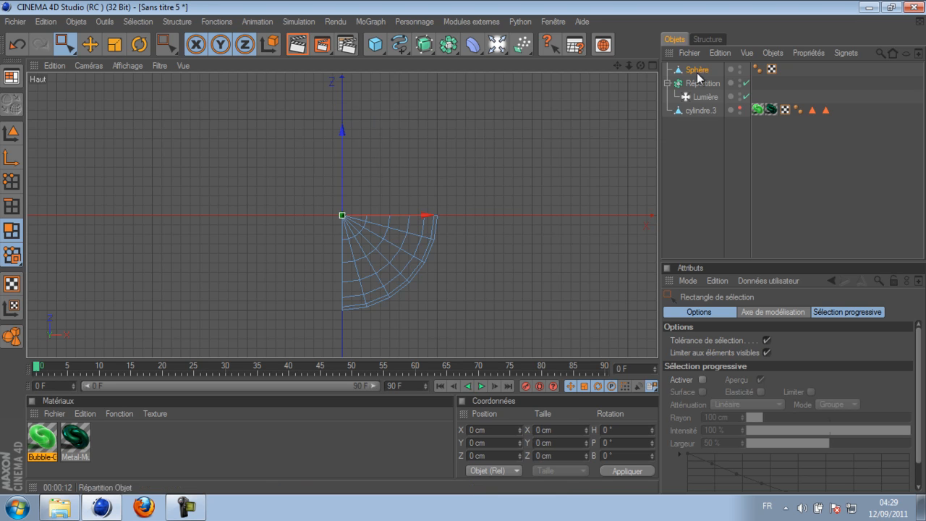
Step: Apply an inner extrusion (Extrusion interne) with a 3 cm offset to all polygons of the remaining dome quarter in the perspective view
click(654, 66)
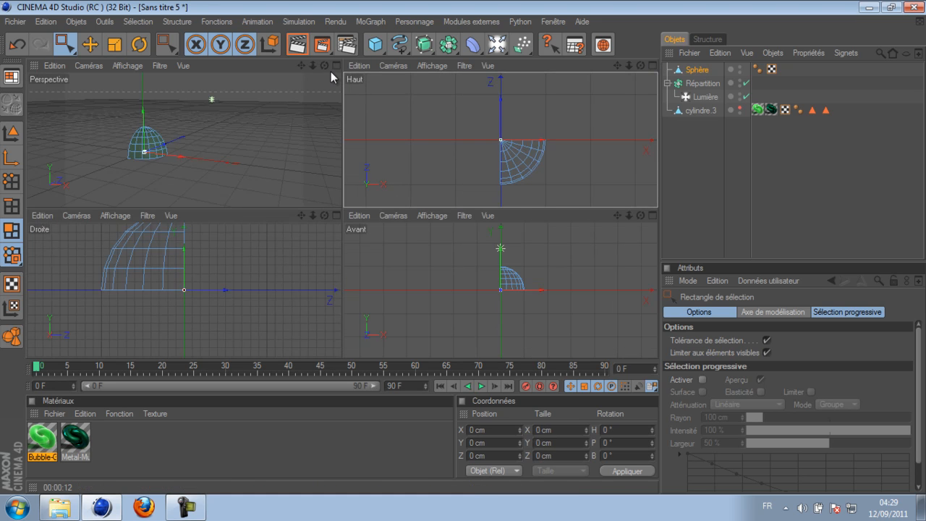
click(335, 66)
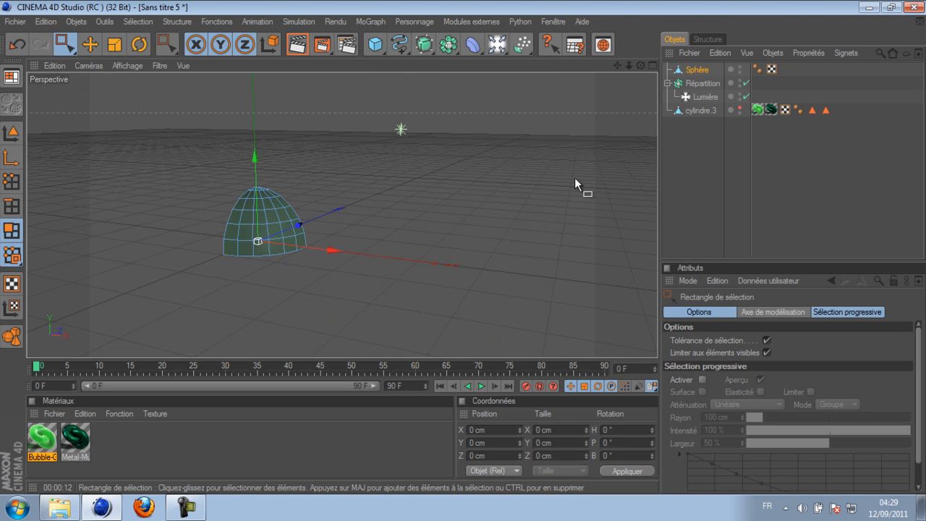
drag(639, 68, 499, 253)
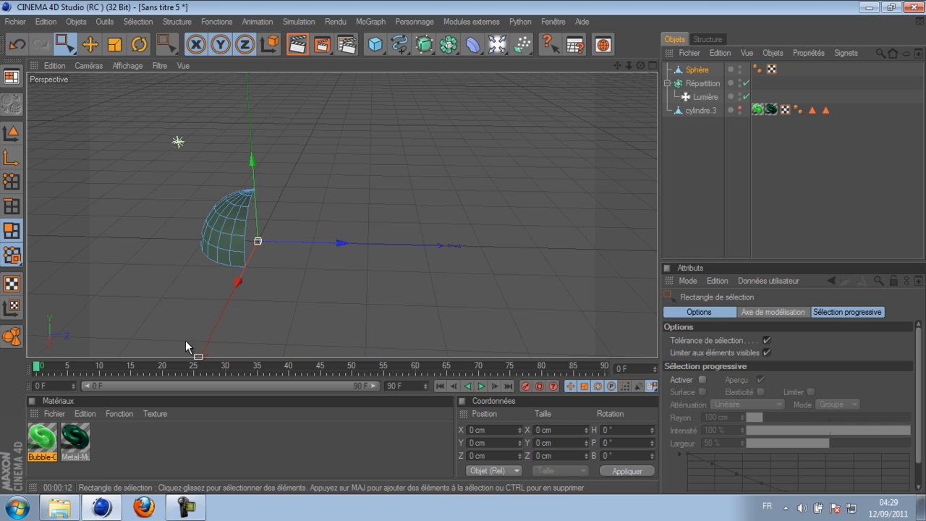
key(ctrl+a)
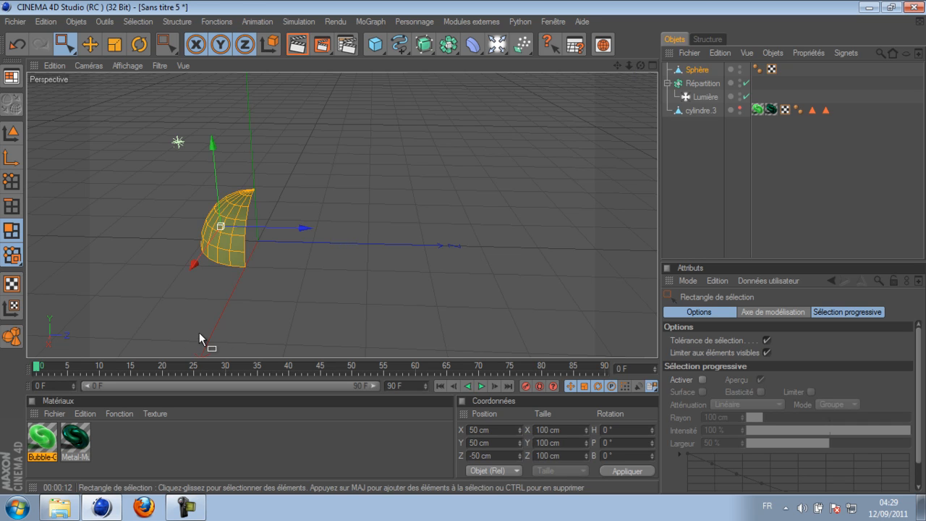
right_click(230, 256)
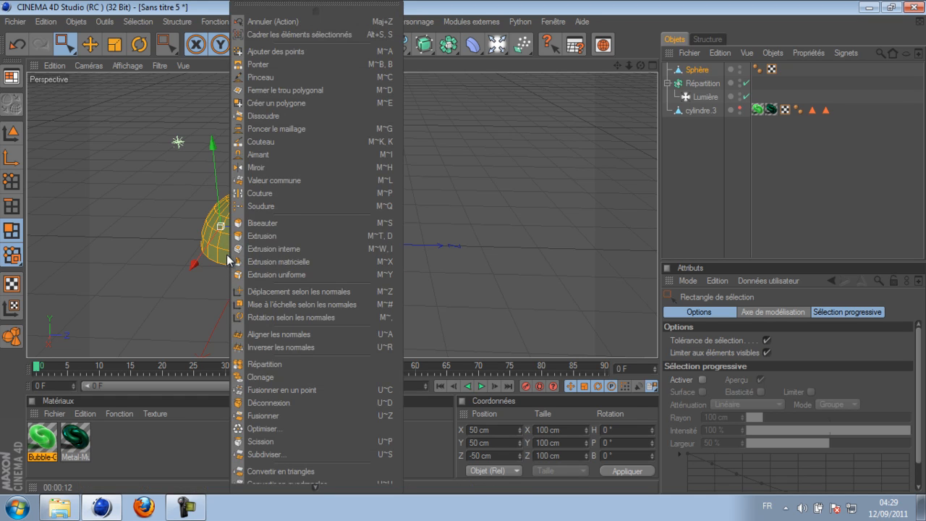
click(310, 248)
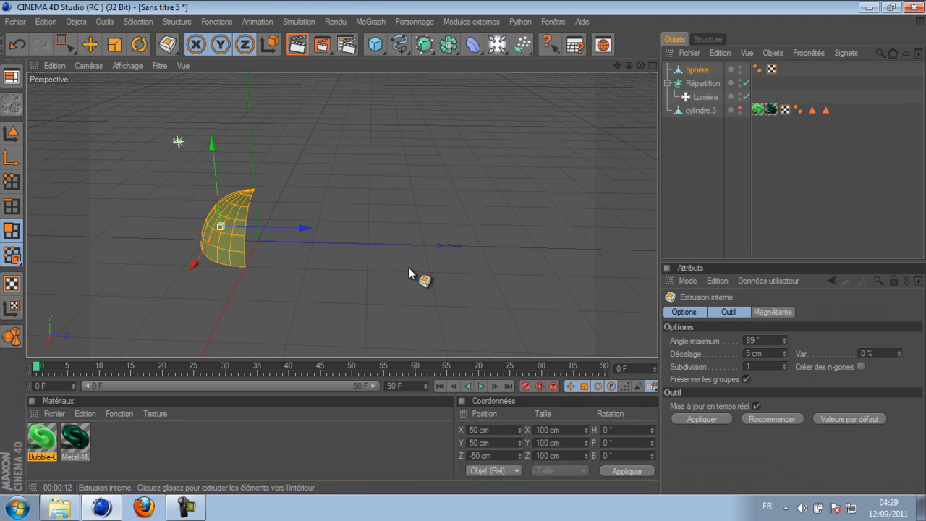
drag(784, 356, 785, 358)
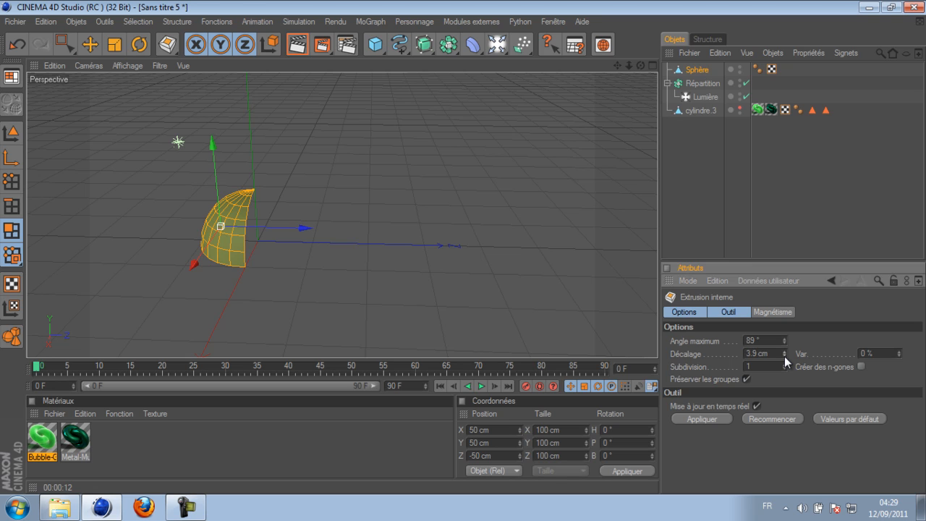
double_click(756, 353)
text(3)
click(702, 420)
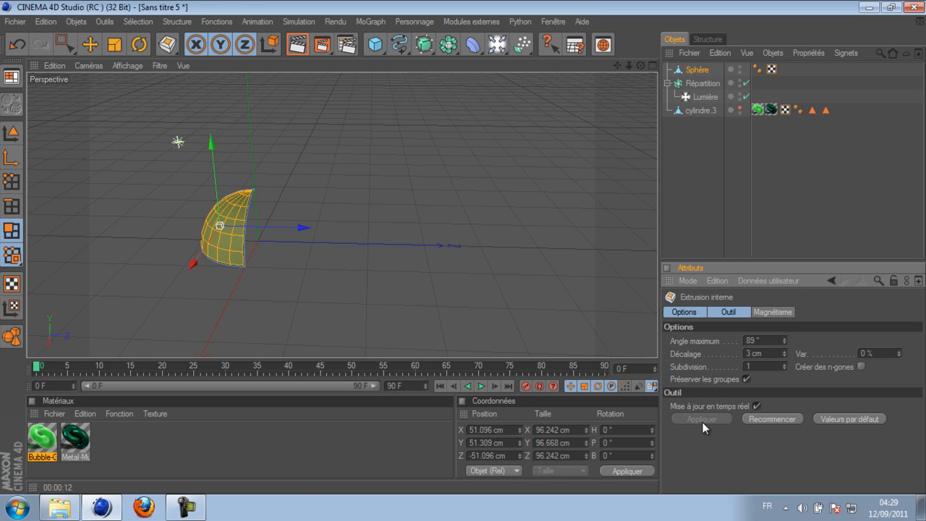
Step: Extrude the selected inner polygons of the dome quarter with a 3 cm offset
right_click(232, 243)
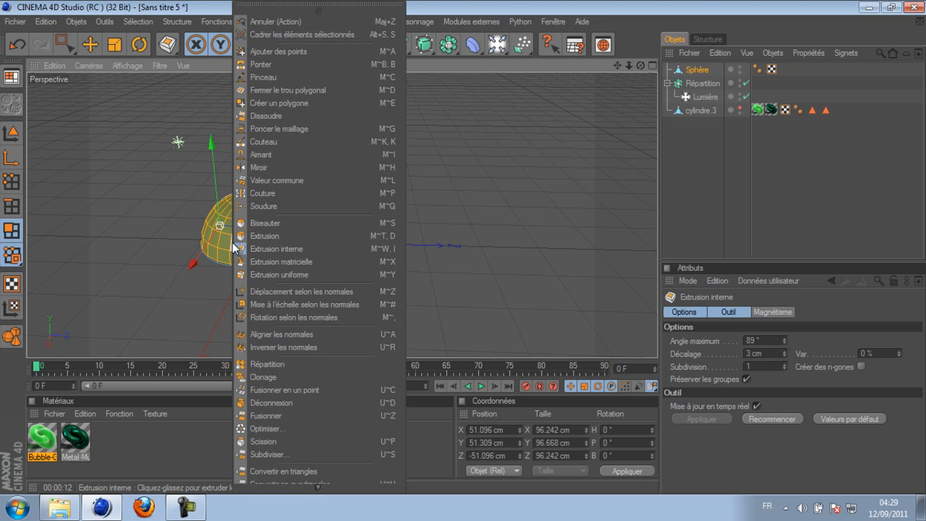
click(278, 242)
click(756, 353)
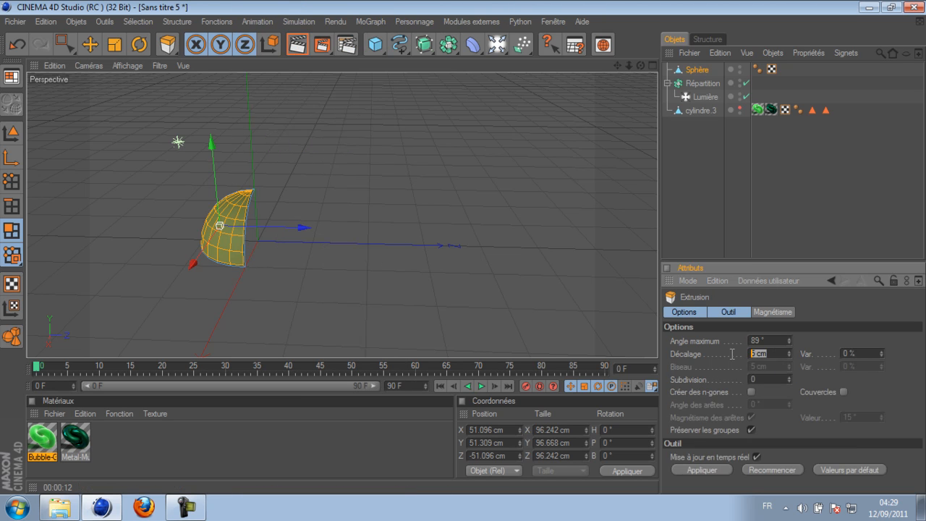
text(3)
click(701, 469)
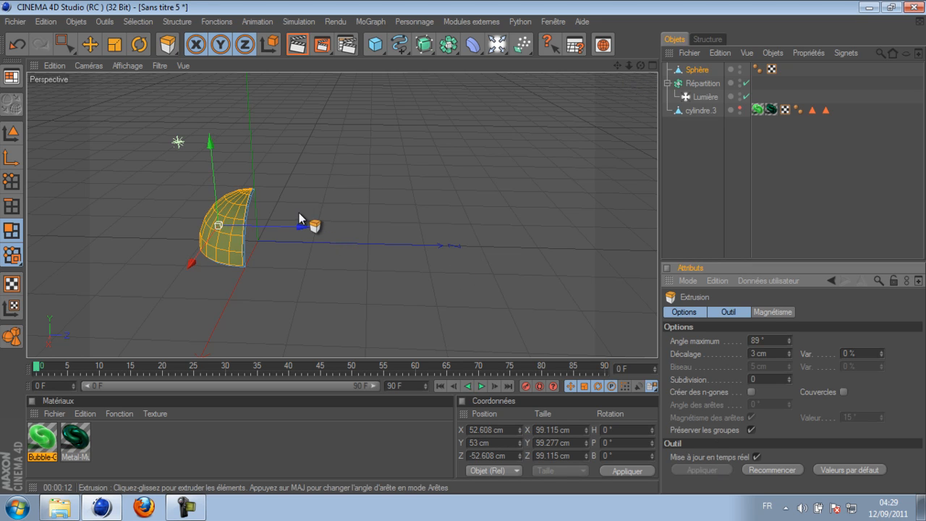
Step: Loop-select the flat rim and the raised side wall of the dome panel and apply the Bubble-Green material to them
scroll(299, 215, up, 5)
drag(641, 65, 462, 247)
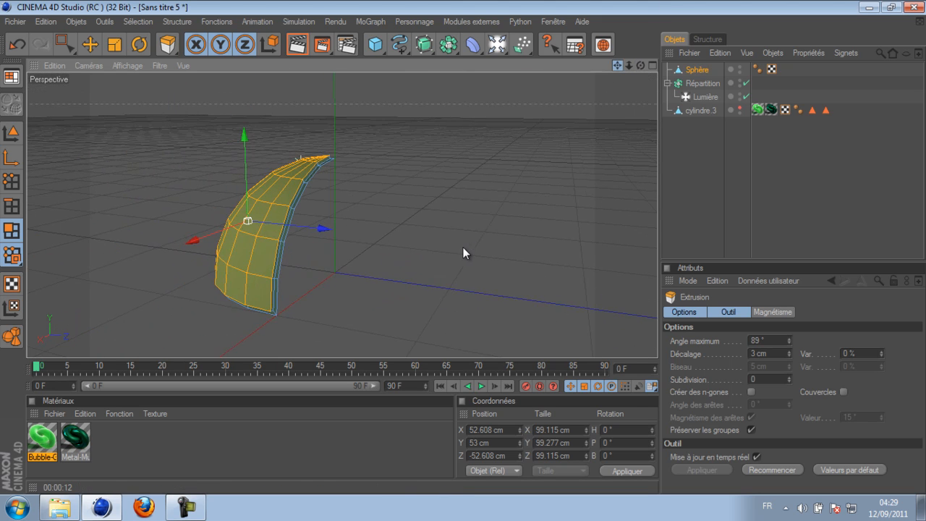
scroll(387, 190, up, 4)
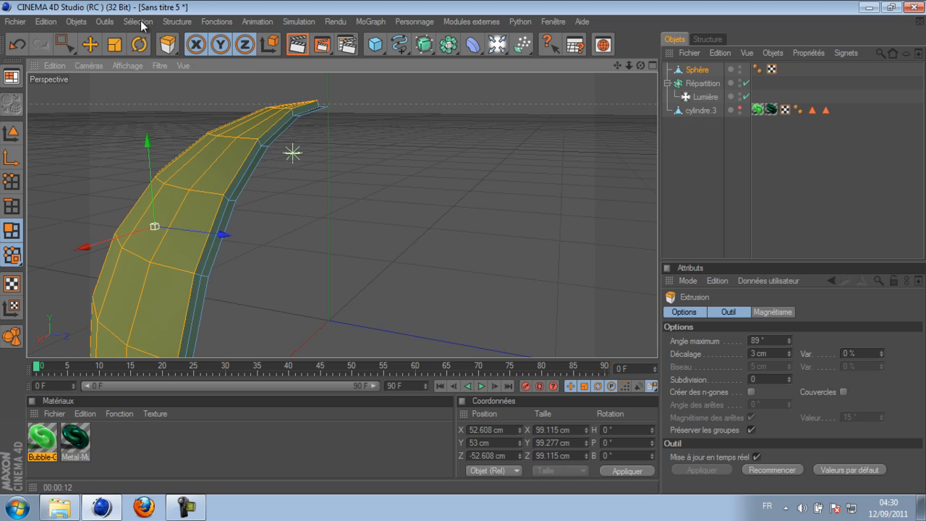
click(142, 26)
click(219, 108)
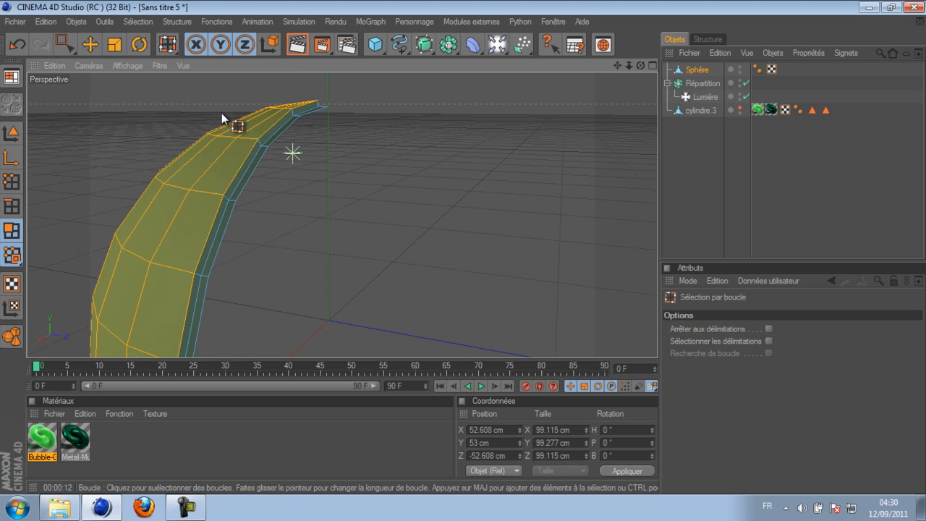
click(234, 201)
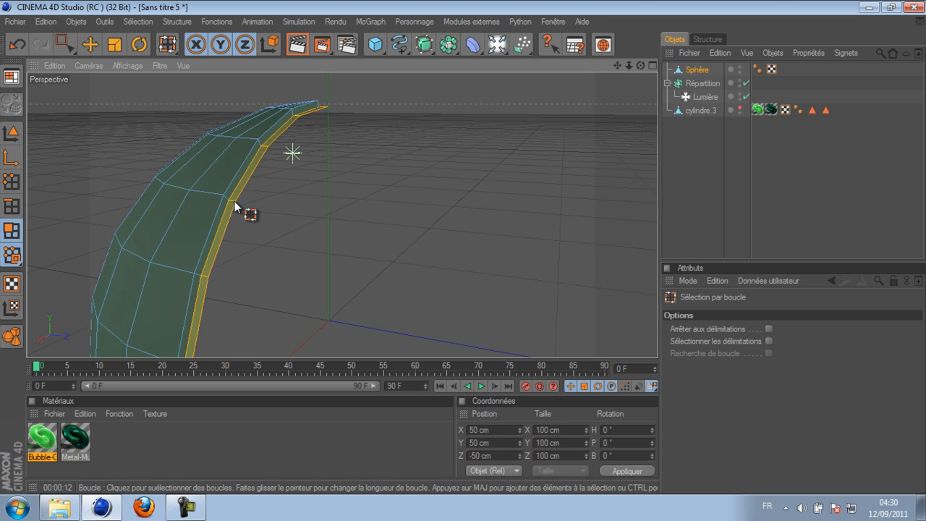
shift+click(227, 198)
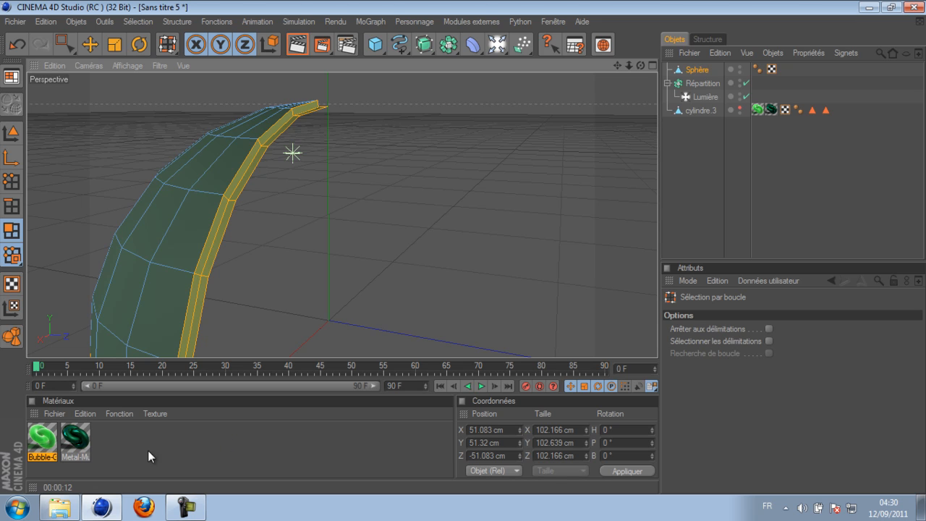
drag(45, 444, 120, 353)
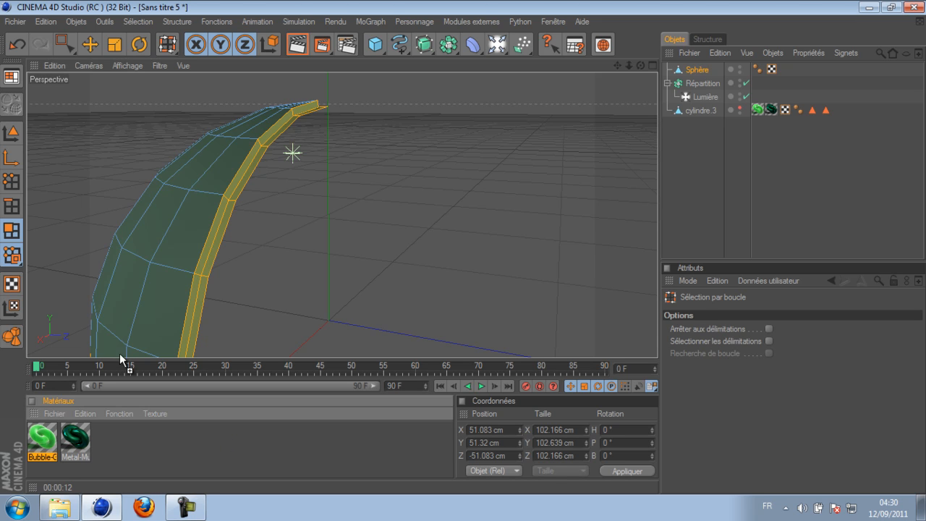
drag(202, 276, 202, 275)
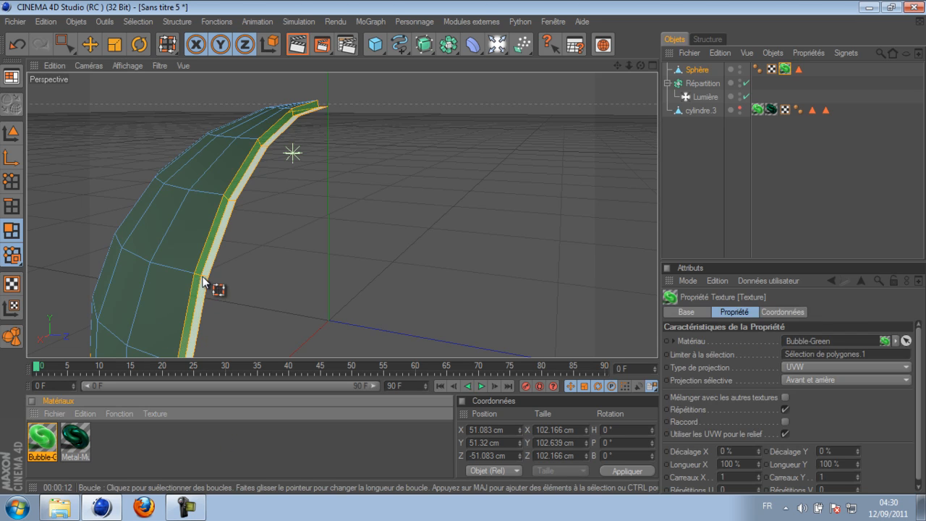
click(136, 448)
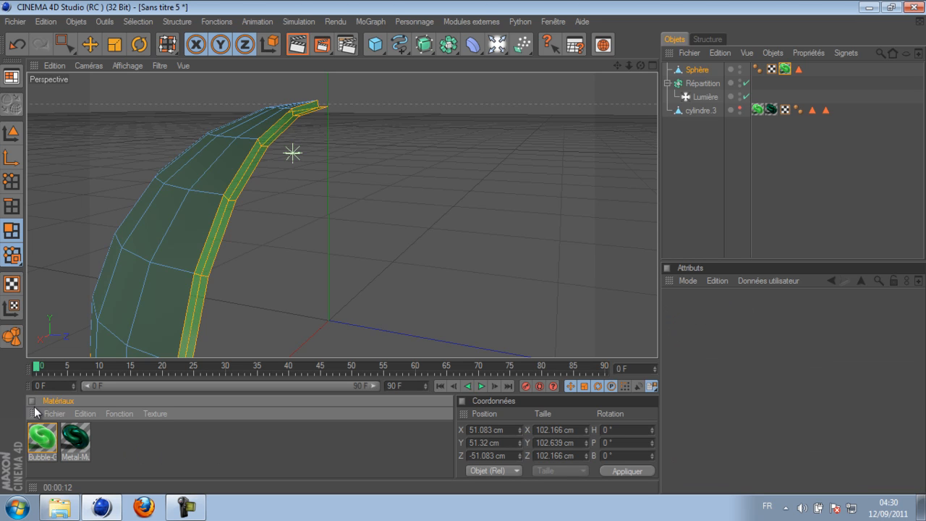
Step: Load the materials from the cube flamme file and delete the imported Mat, Car Paint-Glossy Red, Bubble-Red and Bubble-Red.1 materials
click(56, 413)
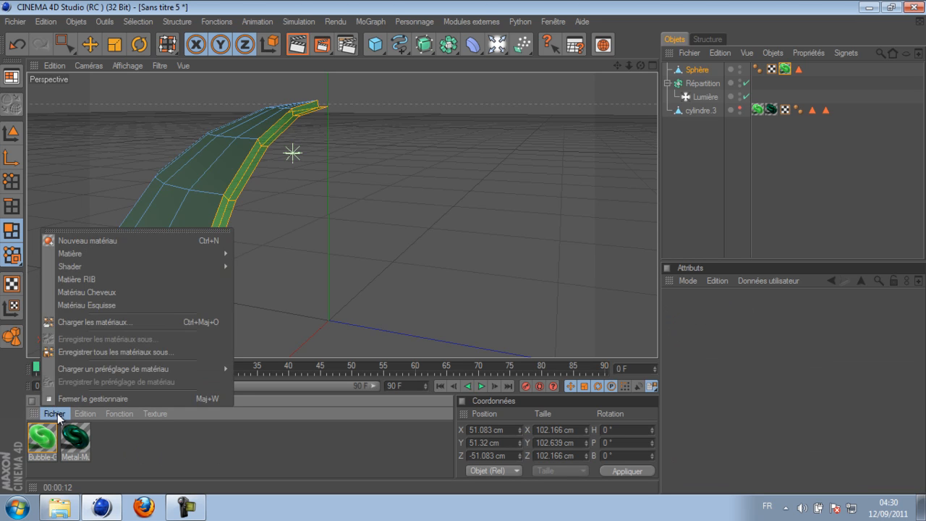
click(100, 322)
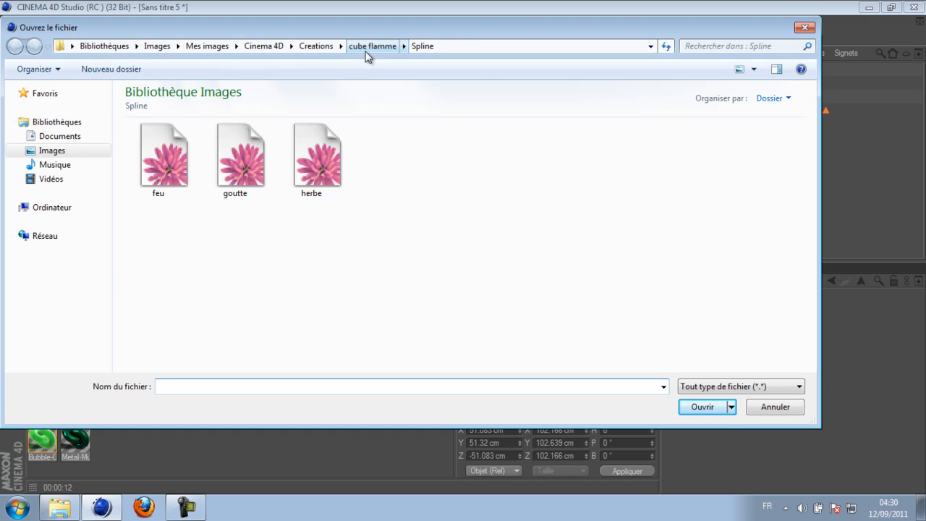
key(alt+Up)
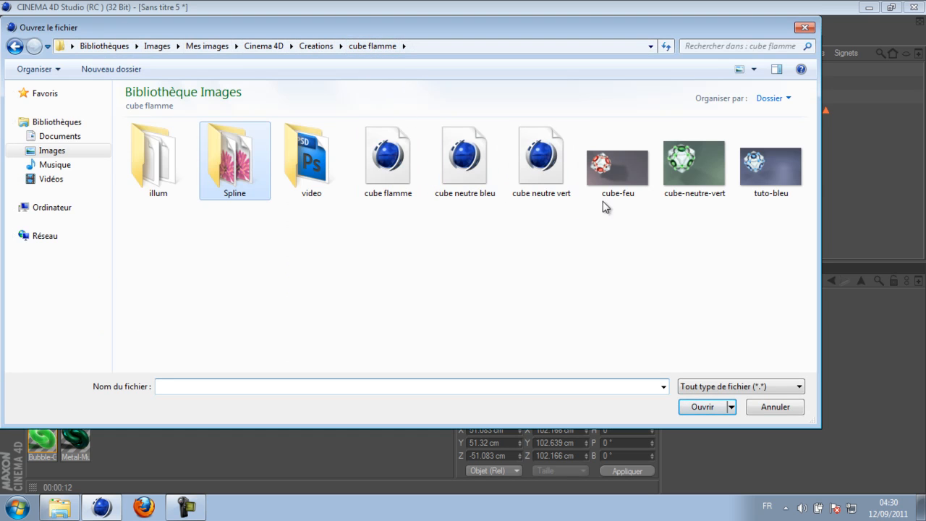
double_click(385, 174)
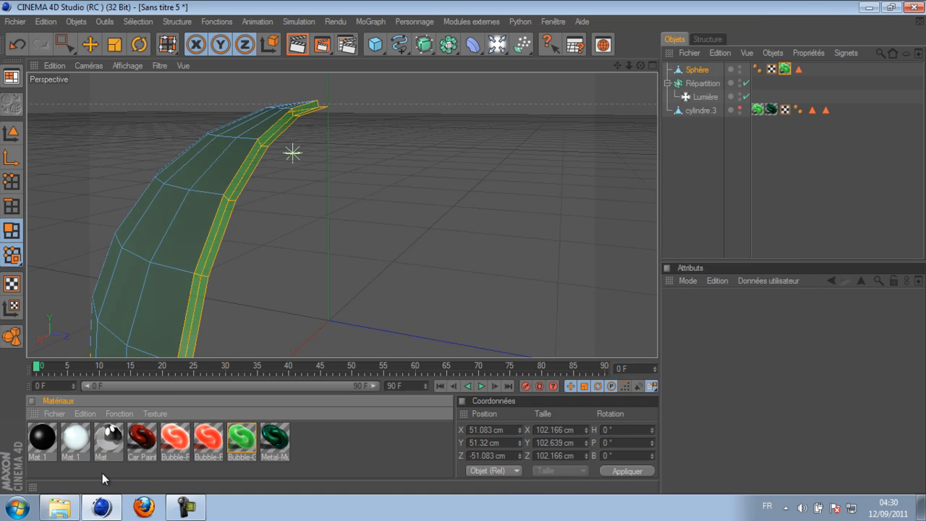
mouse_move(102, 464)
mouse_down()
mouse_move(163, 461)
mouse_move(219, 443)
mouse_up()
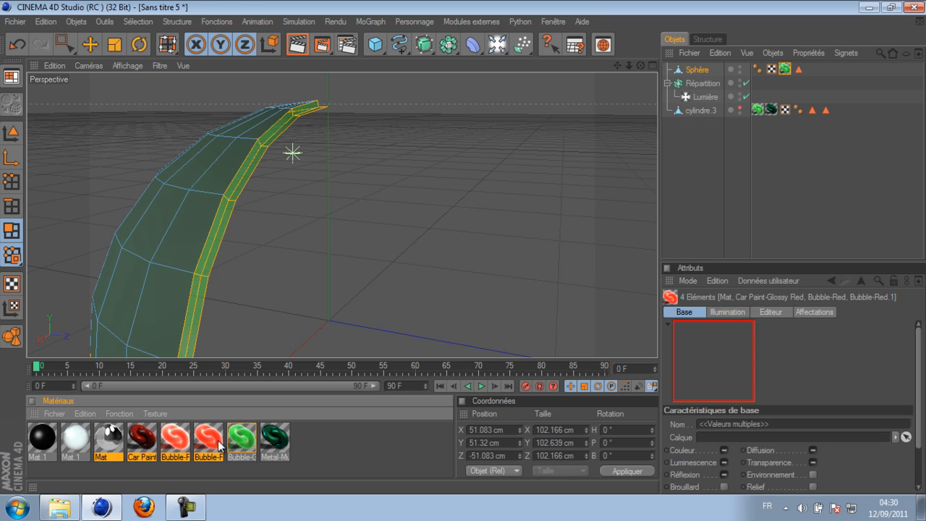
key(Delete)
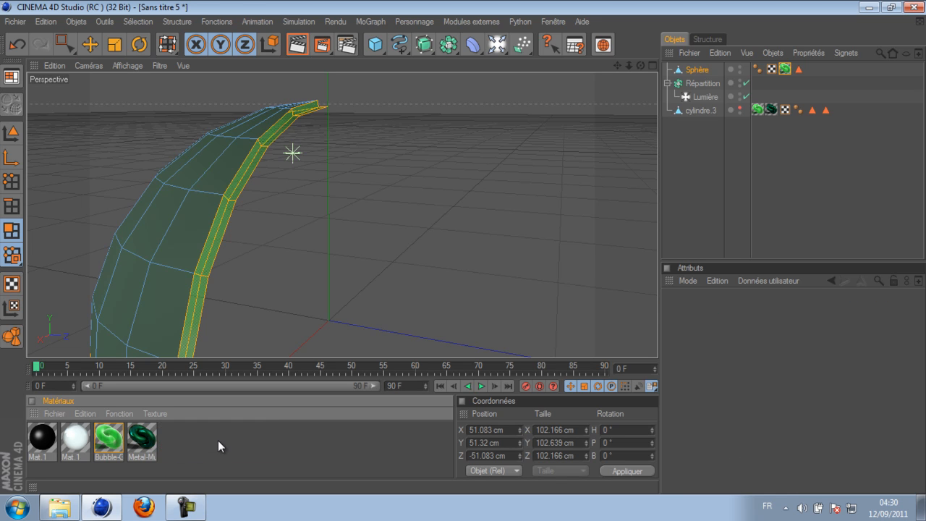
Step: Examine the Couleur, Luminescence, Réflexion and Spécularité settings of the white Mat.1 material
click(71, 439)
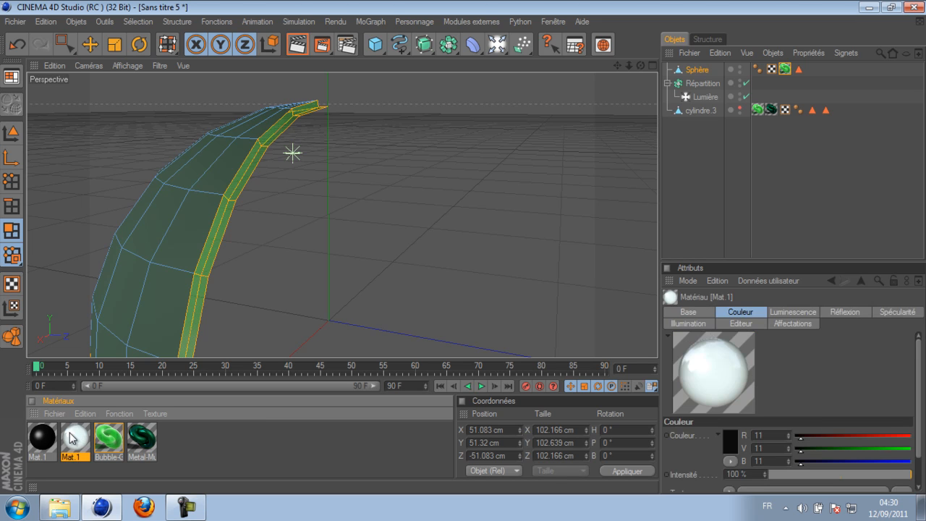
double_click(75, 439)
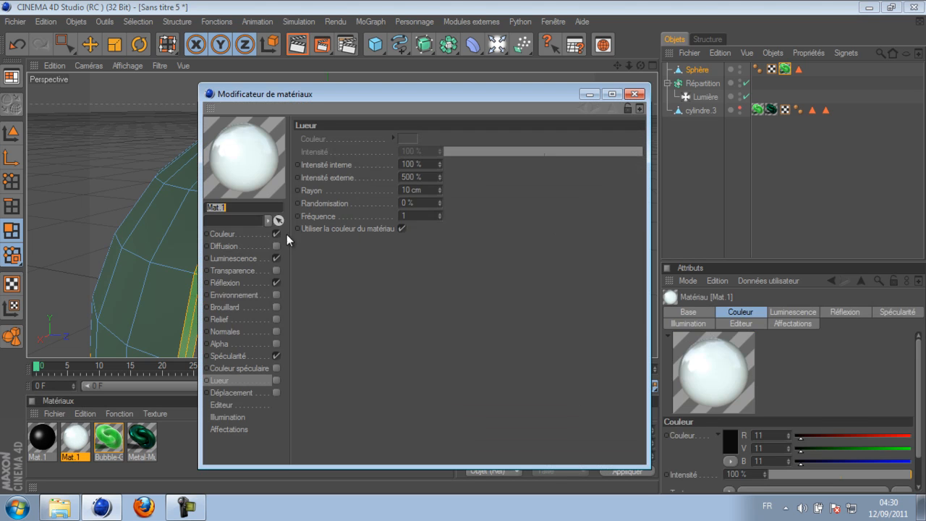
click(222, 234)
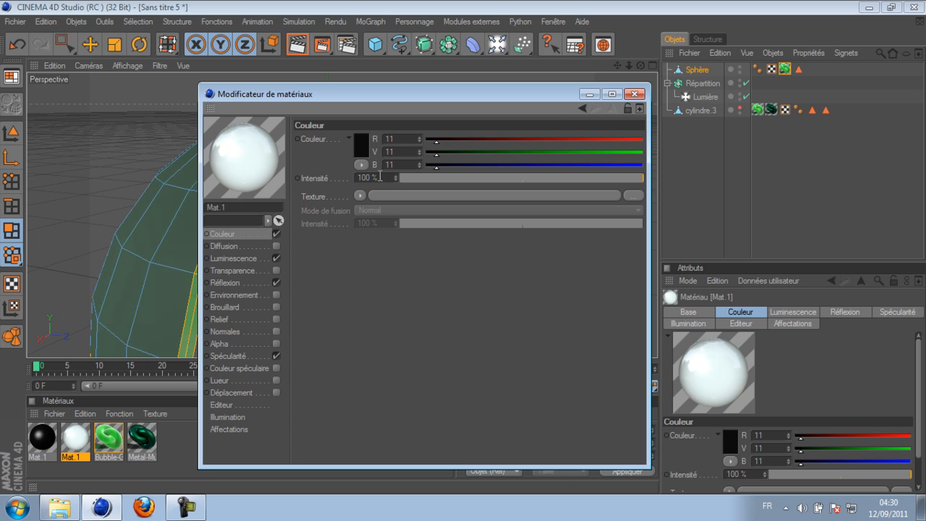
click(233, 259)
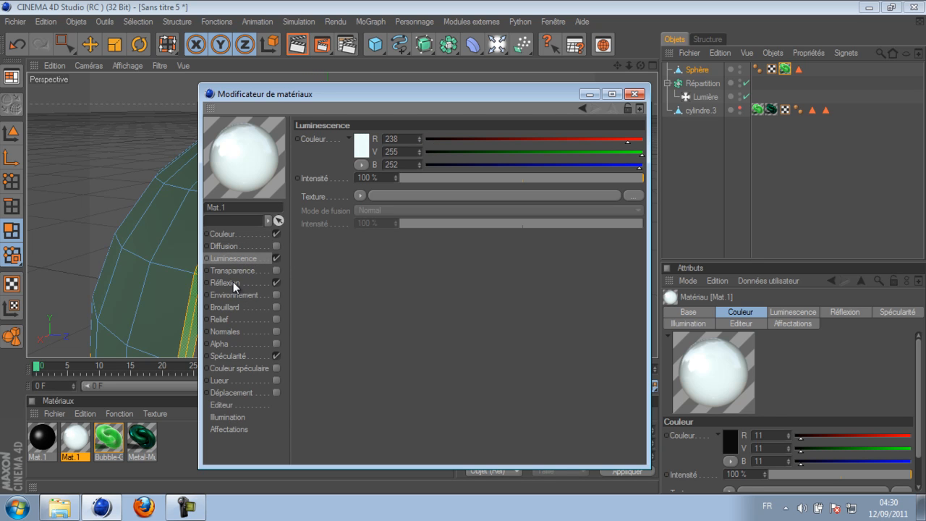
click(233, 282)
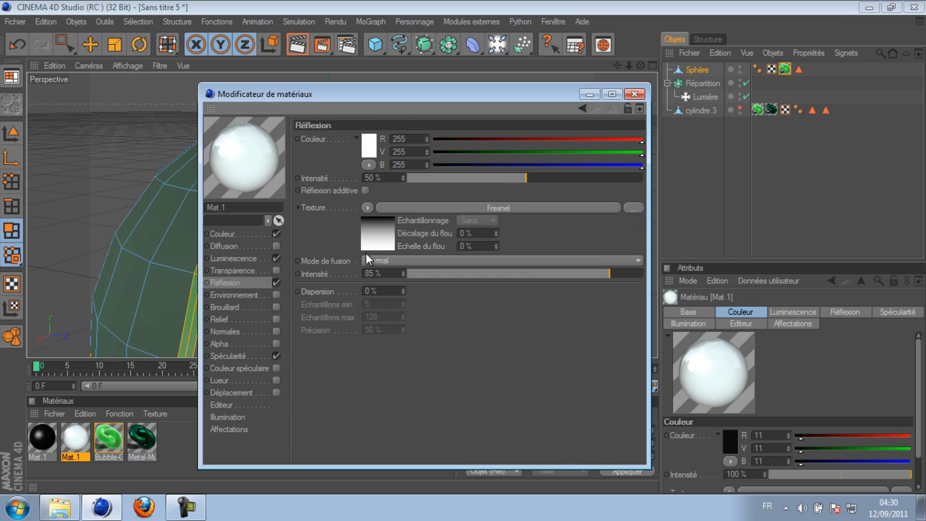
click(243, 354)
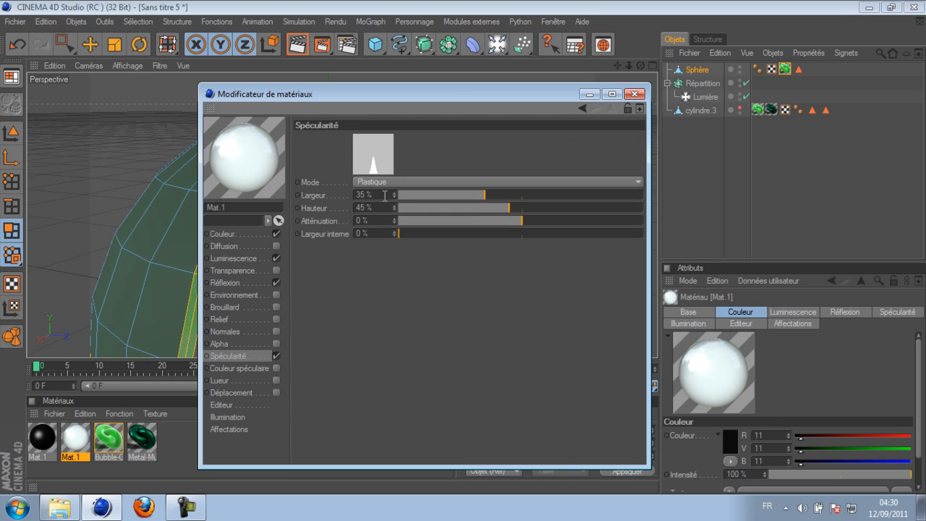
click(635, 95)
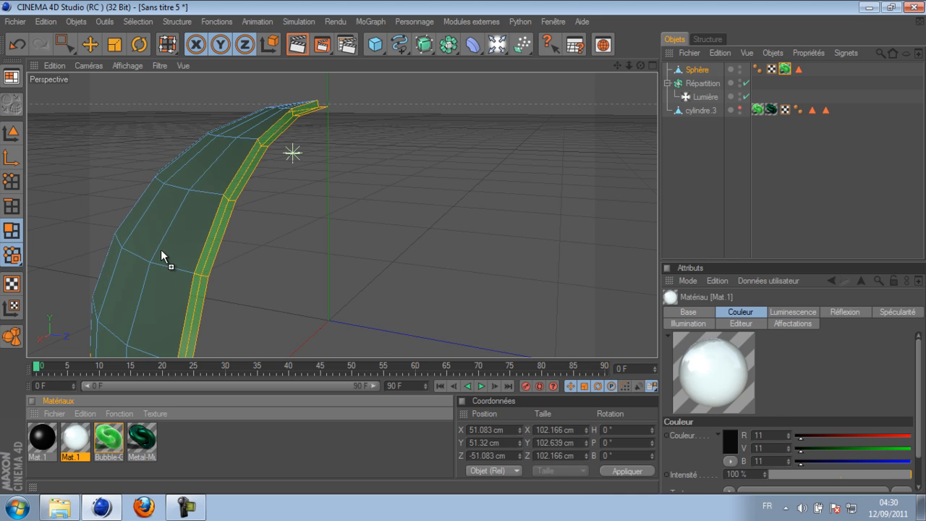
Step: Invert the polygon selection and apply the white Mat.1 material to the raised outer face of the dome panel
drag(161, 249, 162, 253)
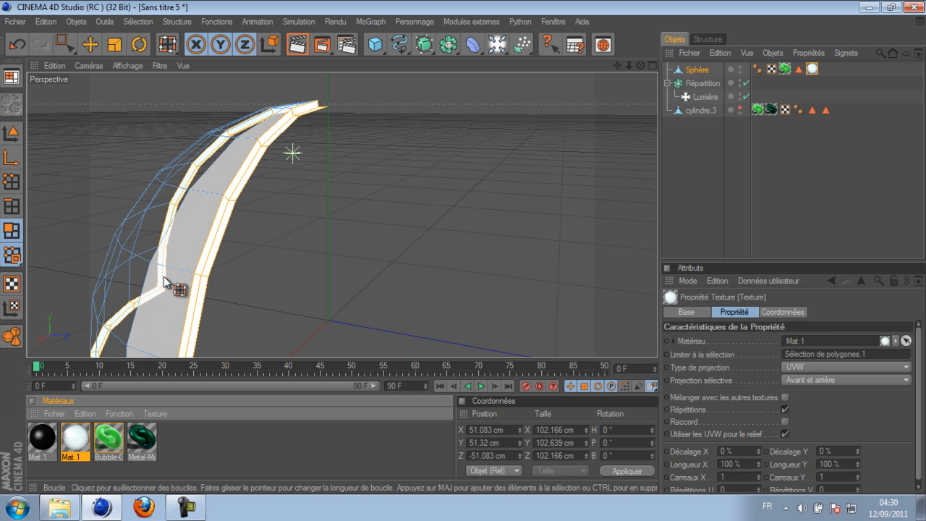
key(ctrl+z)
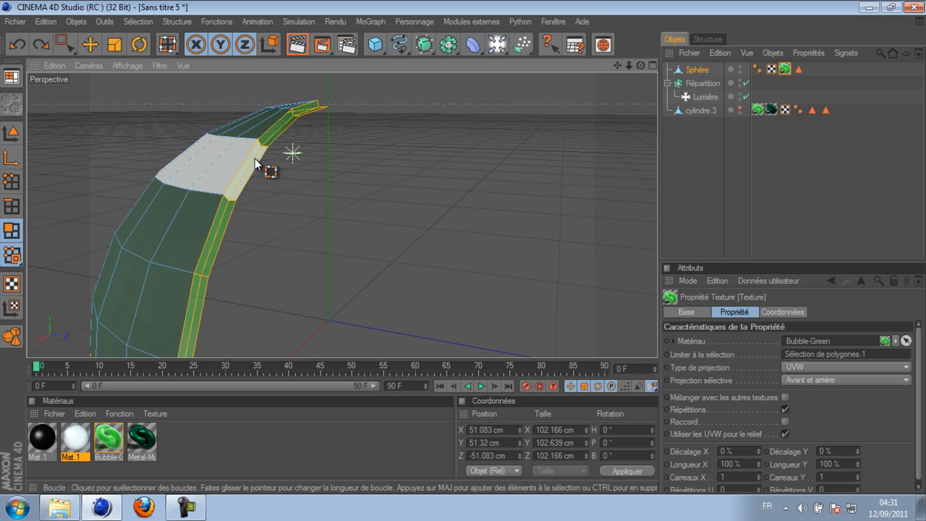
click(152, 20)
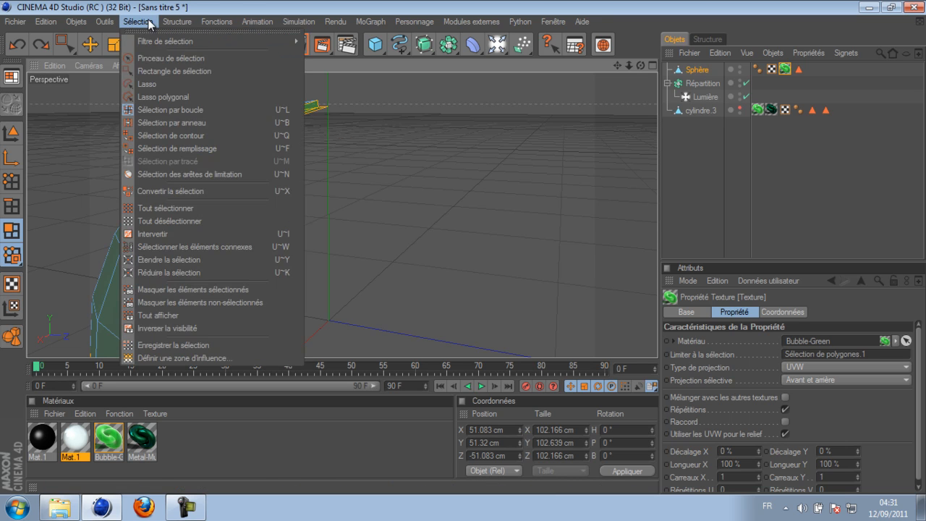
click(192, 230)
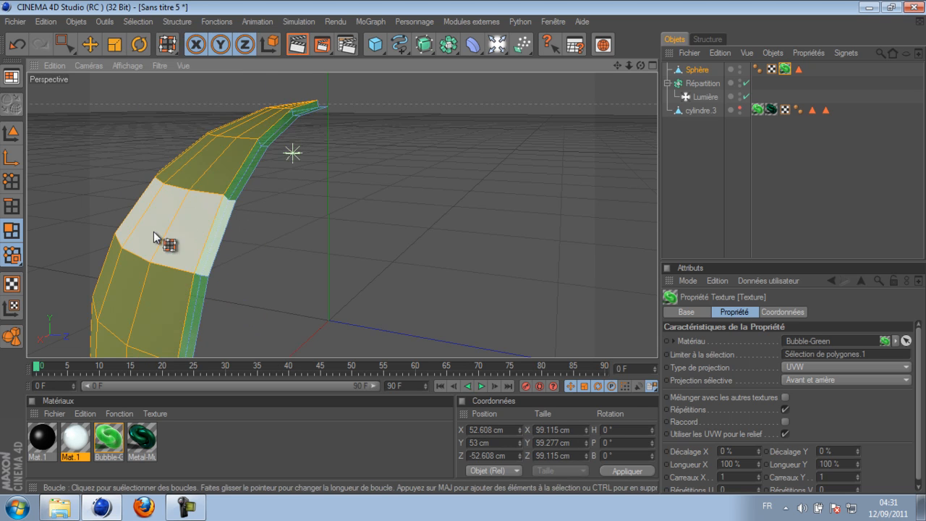
drag(79, 442, 166, 248)
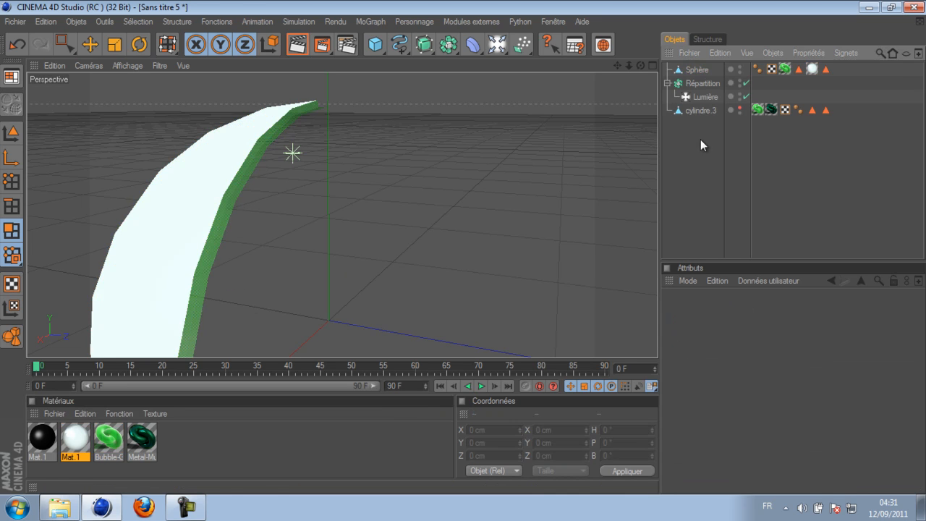
Step: Duplicate the finished Sphère panel in the object list
click(693, 71)
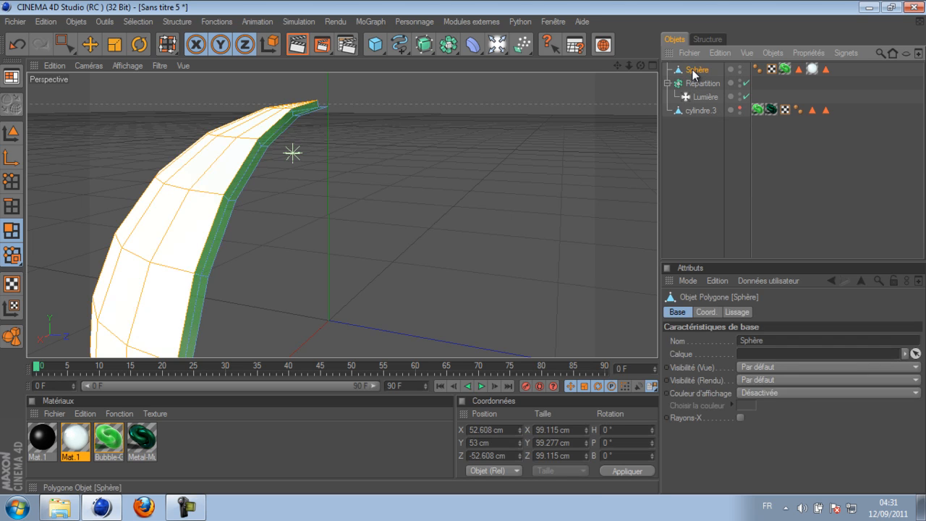
scroll(383, 247, down, 4)
scroll(382, 247, up, 1)
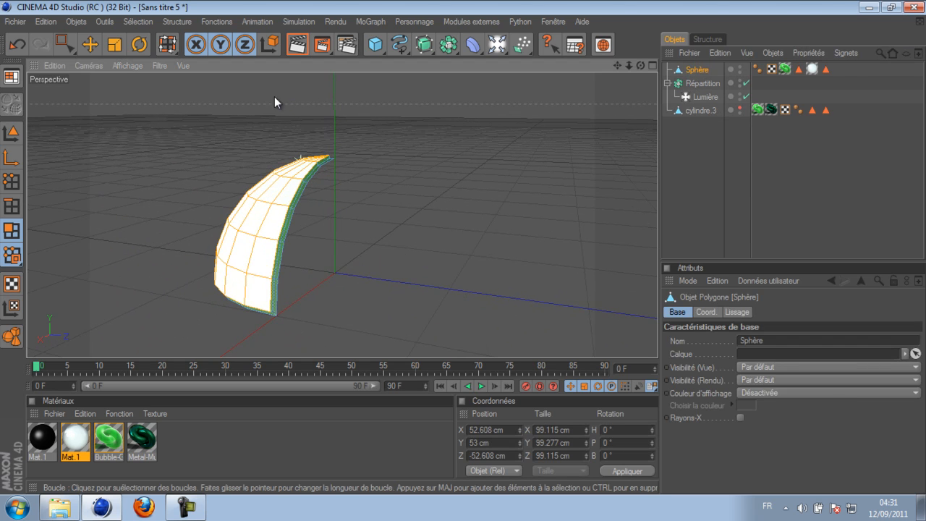
click(97, 46)
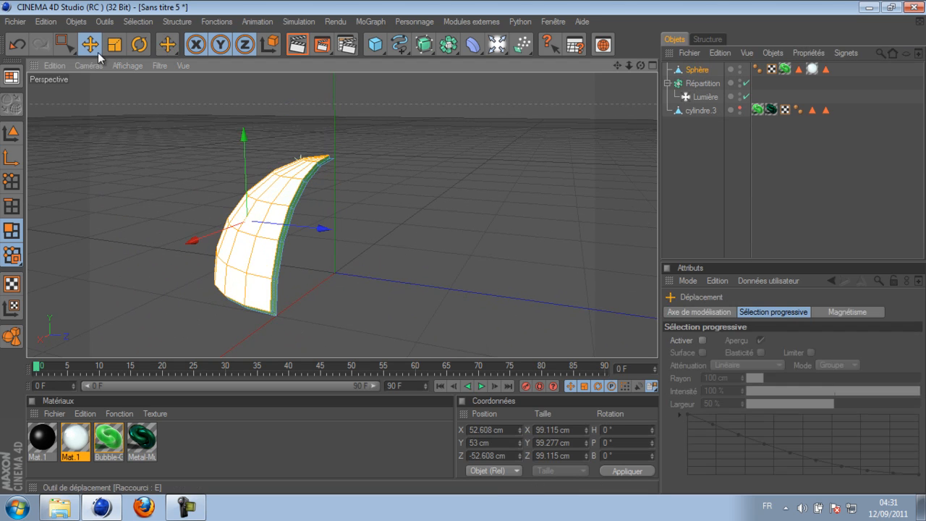
click(698, 71)
ctrl+drag(702, 72, 703, 86)
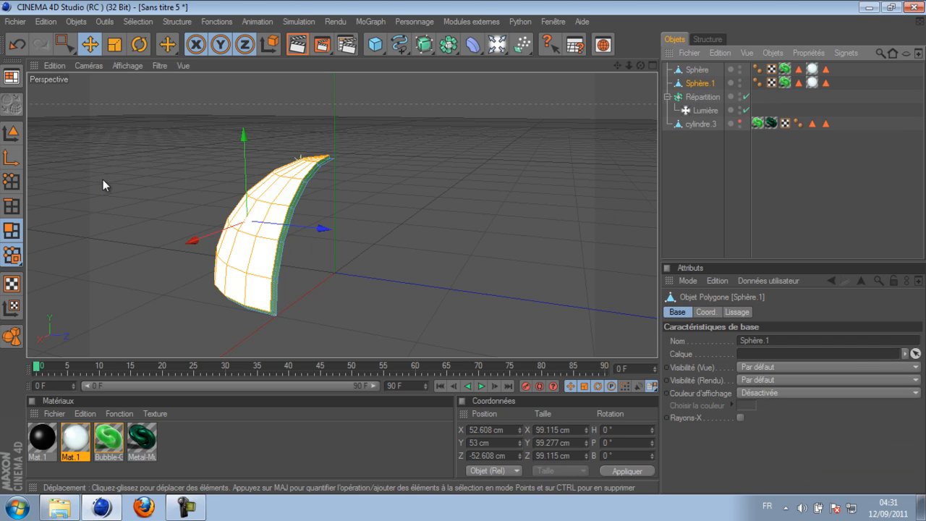
Step: Rotate the Sphère.1 panel copy 90° in heading around the scene centre using object mode
click(144, 46)
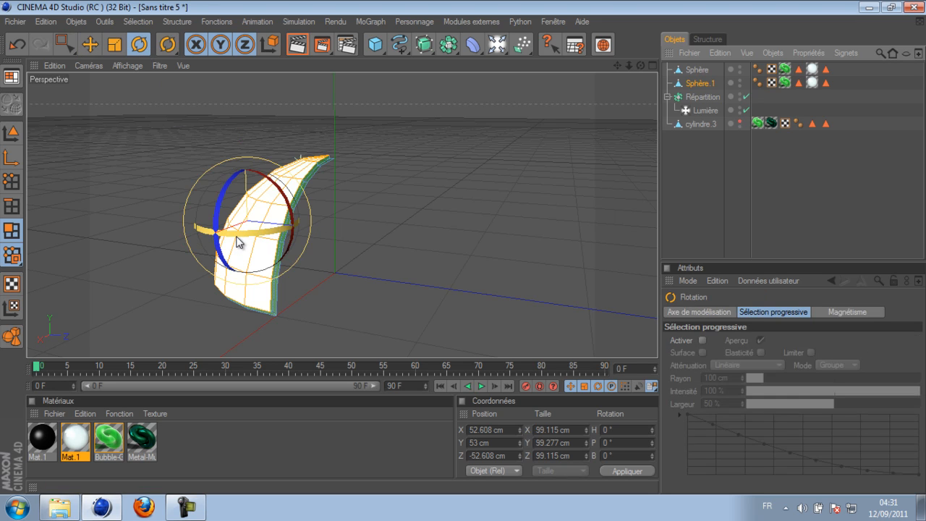
click(11, 133)
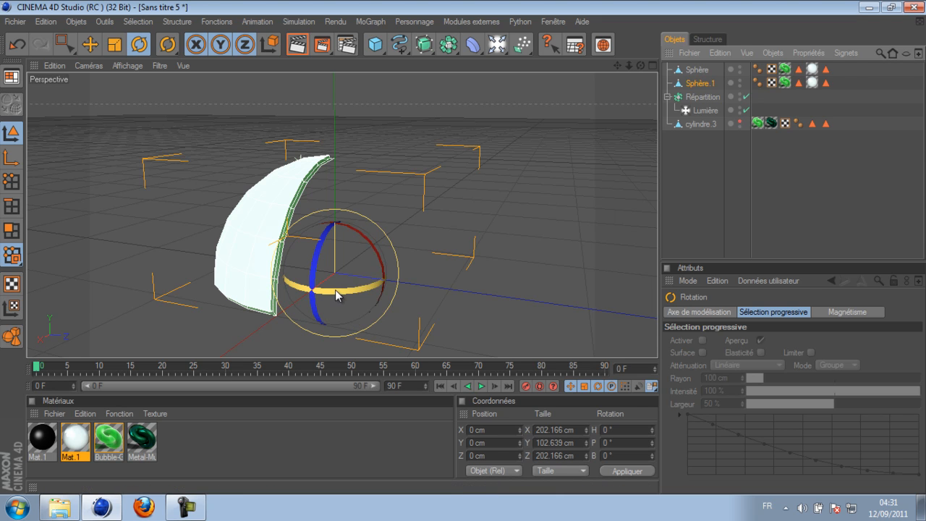
drag(335, 289, 391, 281)
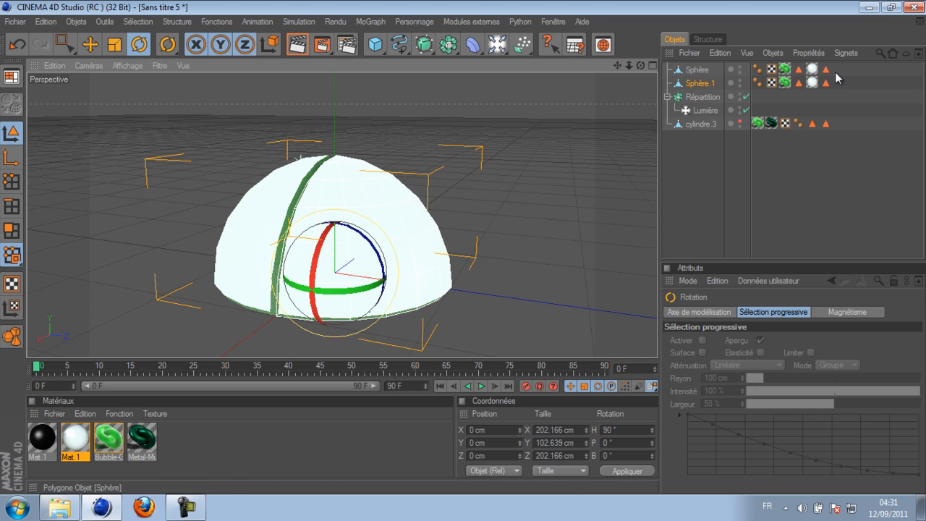
Step: Duplicate the panel twice more and rotate the copies to headings of 180° and 270° to close the dome
ctrl+drag(698, 85, 699, 97)
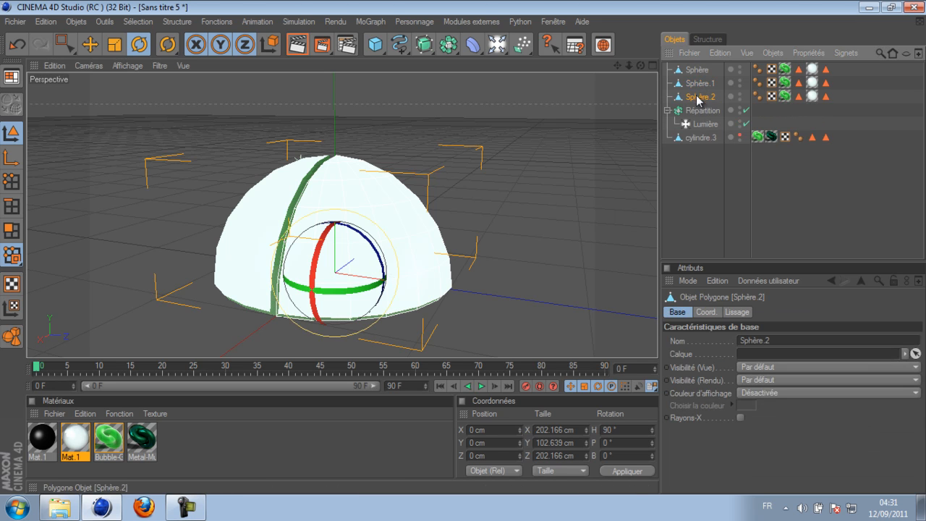
drag(339, 298, 393, 275)
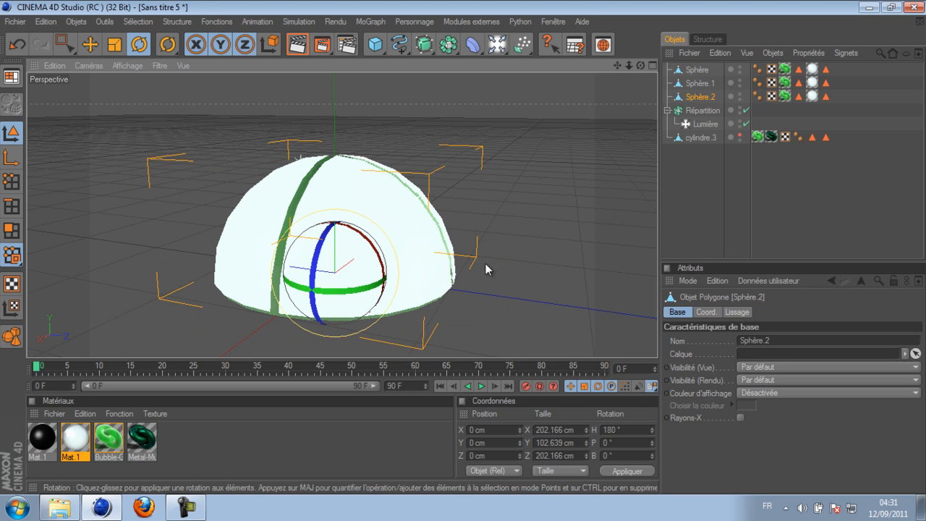
ctrl+drag(697, 103, 700, 120)
drag(356, 291, 388, 275)
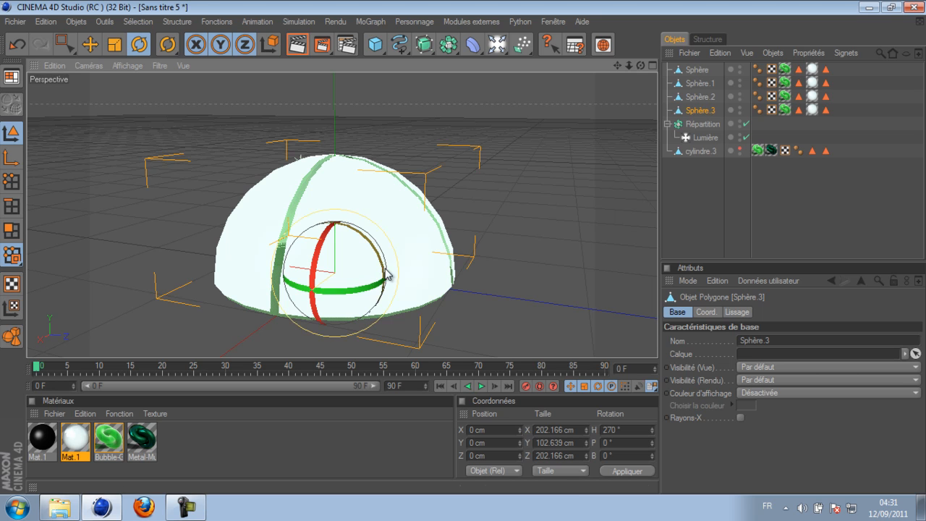
Step: Merge the four Sphère panels into a single object with Connecter+Supprimer
drag(835, 66, 673, 123)
right_click(687, 111)
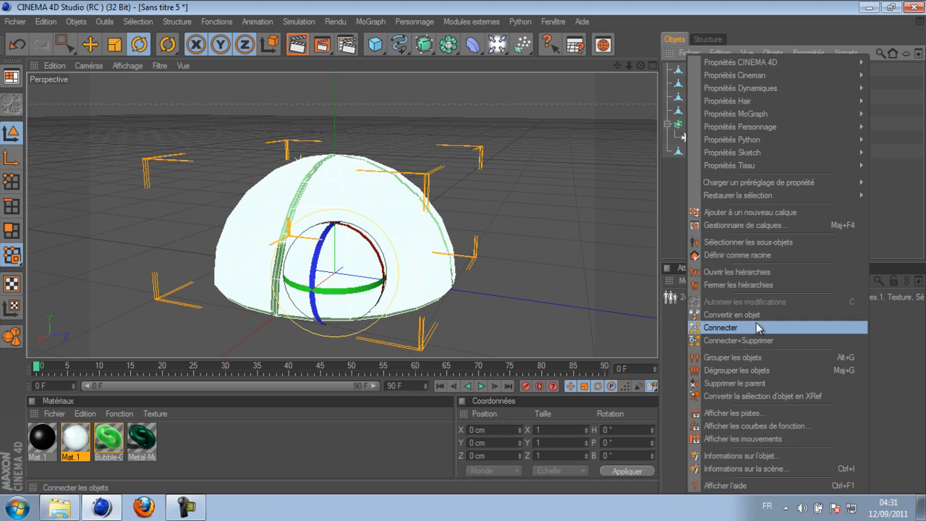
click(794, 345)
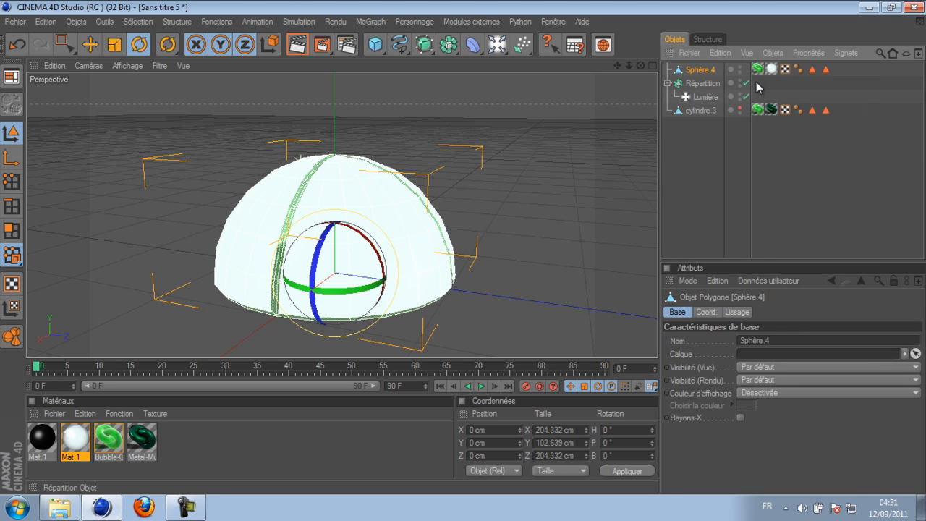
Step: Duplicate the merged dome upside down as the lower half and merge both halves into one sphere with Connecter+Supprimer
ctrl+drag(696, 71, 695, 82)
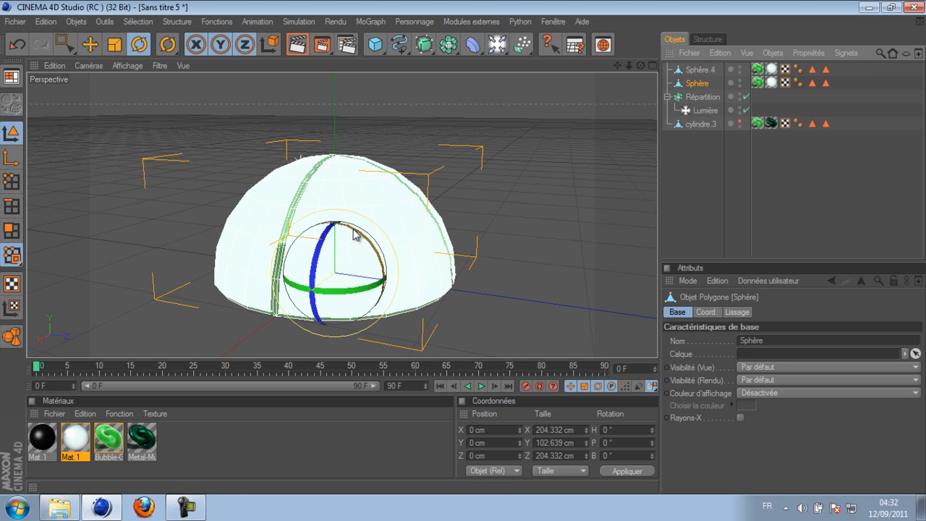
drag(359, 233, 317, 328)
drag(849, 67, 674, 88)
right_click(698, 86)
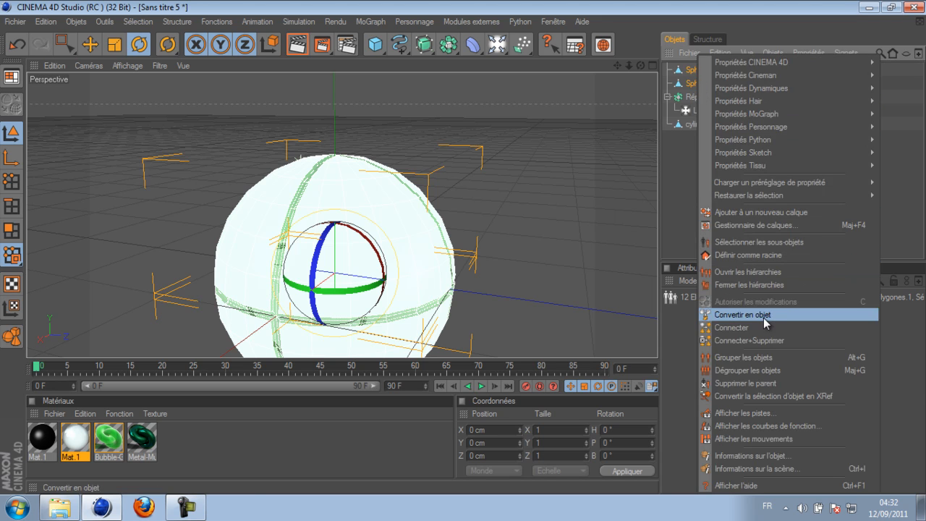
click(795, 341)
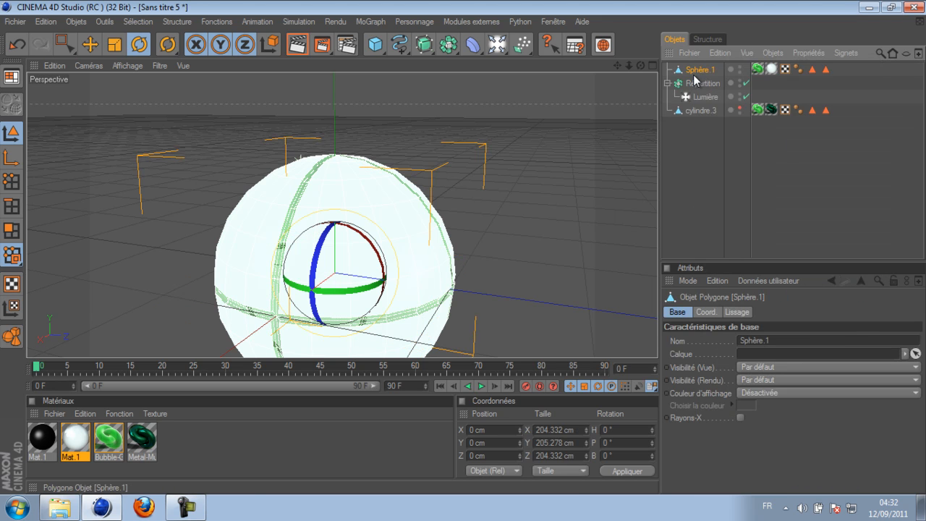
Step: Show the hidden cylindre.3 object and scale the sphere up uniformly to about 251 cm wide
scroll(490, 207, down, 3)
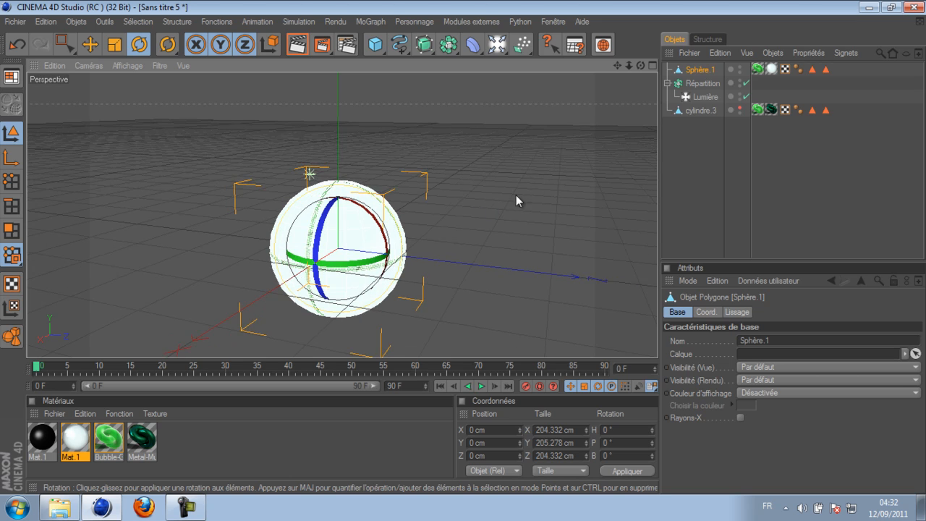
click(739, 107)
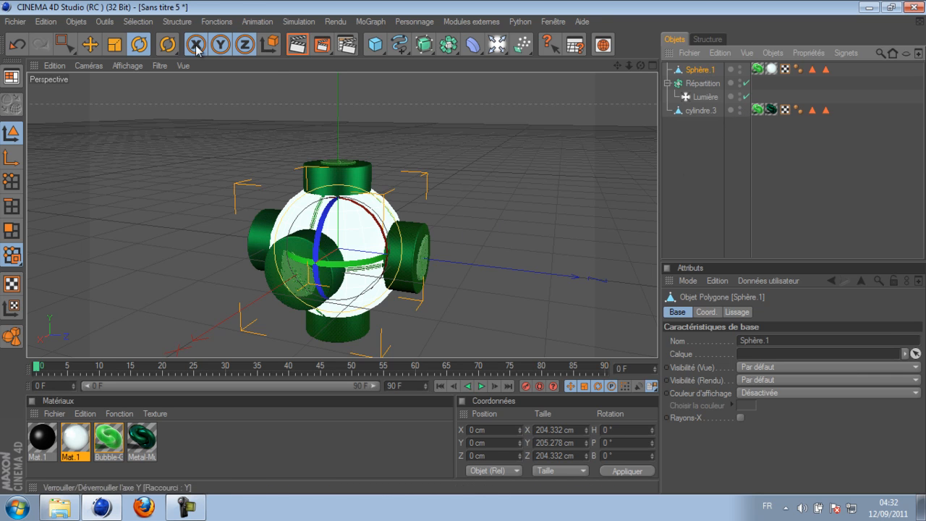
click(114, 44)
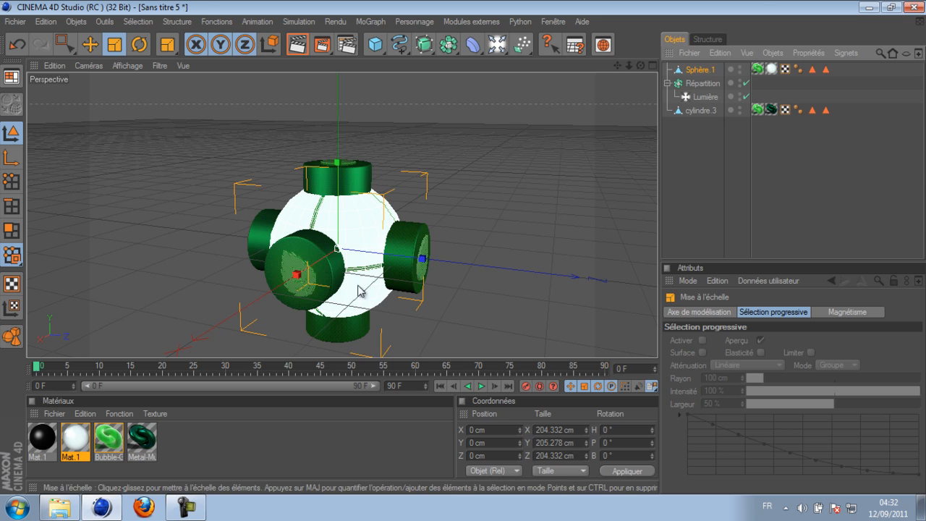
drag(337, 251, 463, 247)
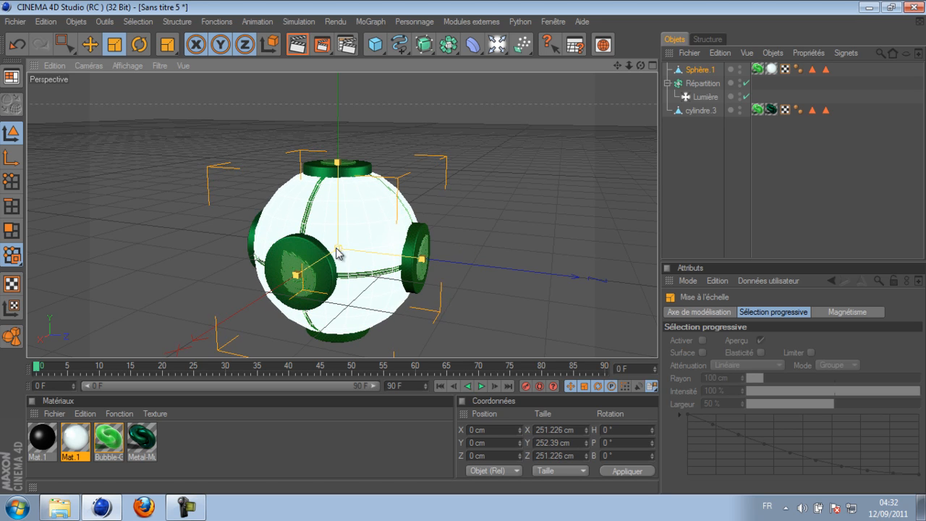
Step: Move the Répartition light array to the top of the object list and collapse its hierarchy
drag(702, 83, 675, 78)
click(667, 70)
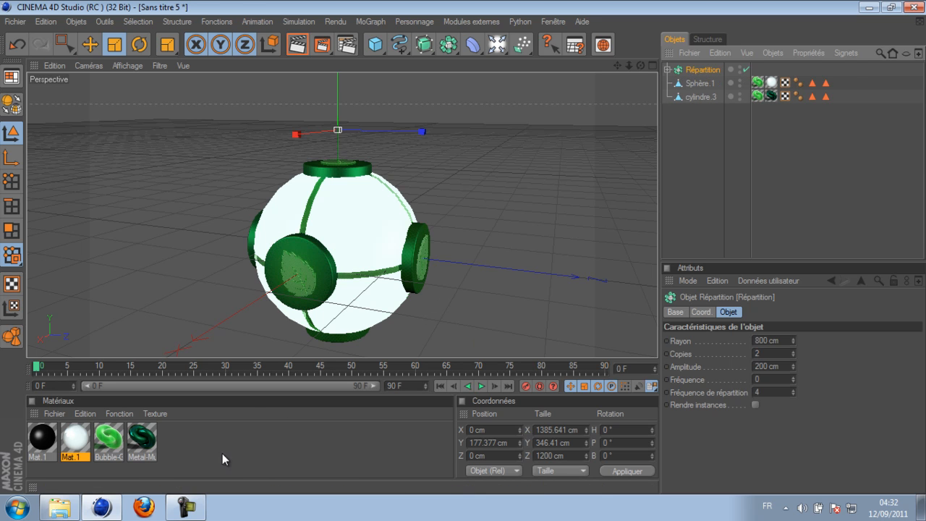
click(186, 507)
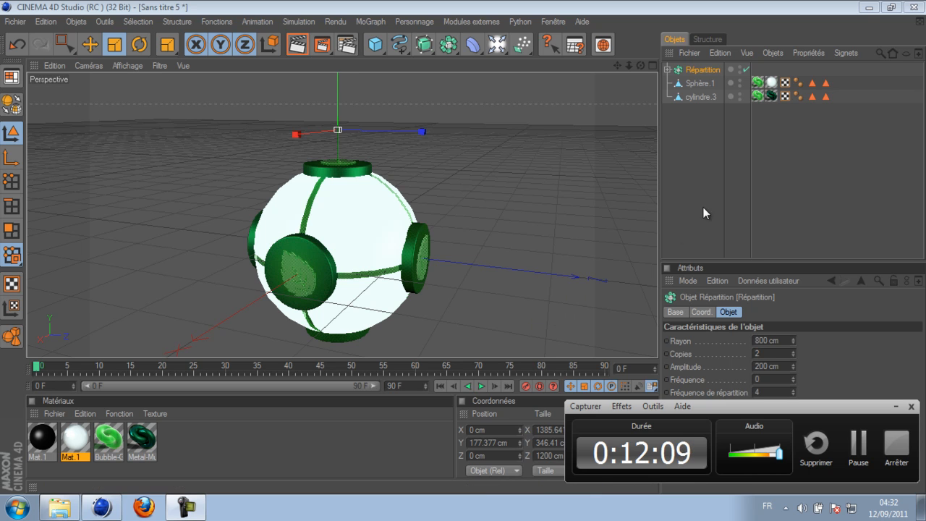
click(221, 454)
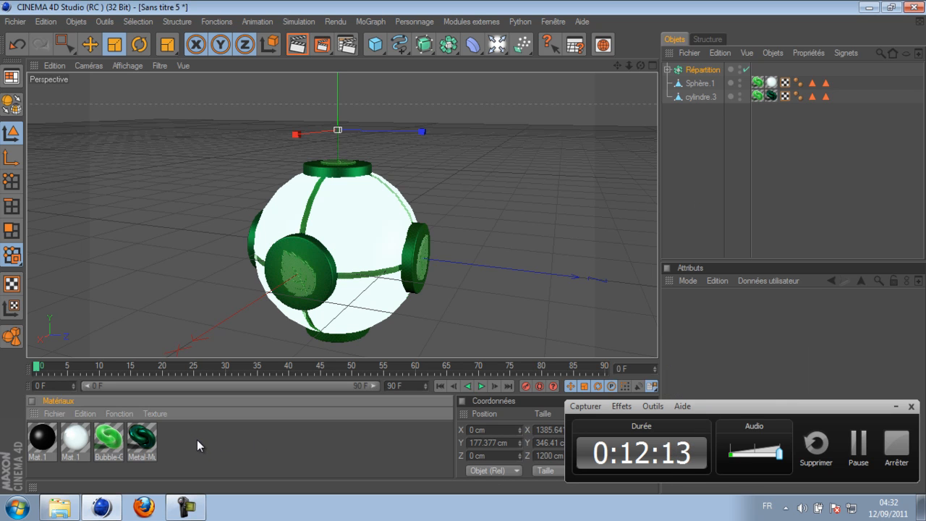
Step: Add a Ciel object with a Rendu tag and turn off the tag's Visibilité (caméra) option
click(497, 45)
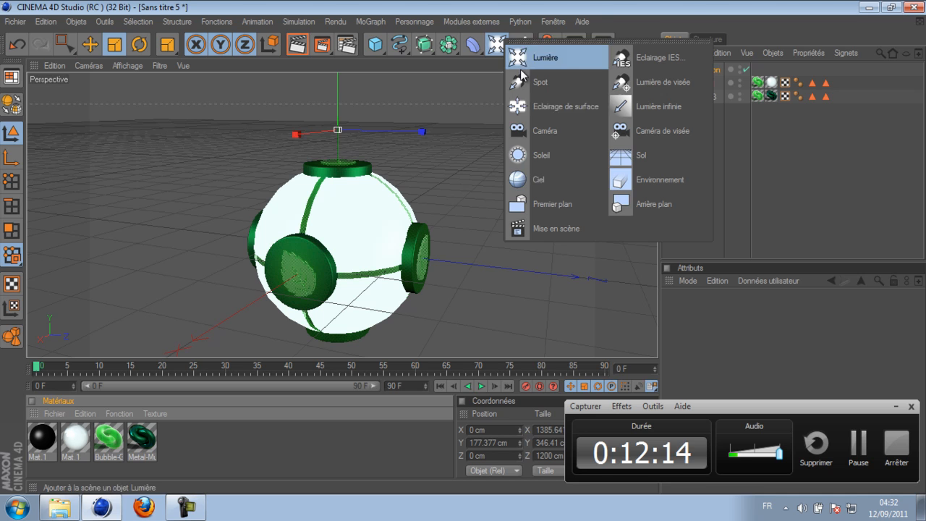
click(568, 179)
right_click(689, 70)
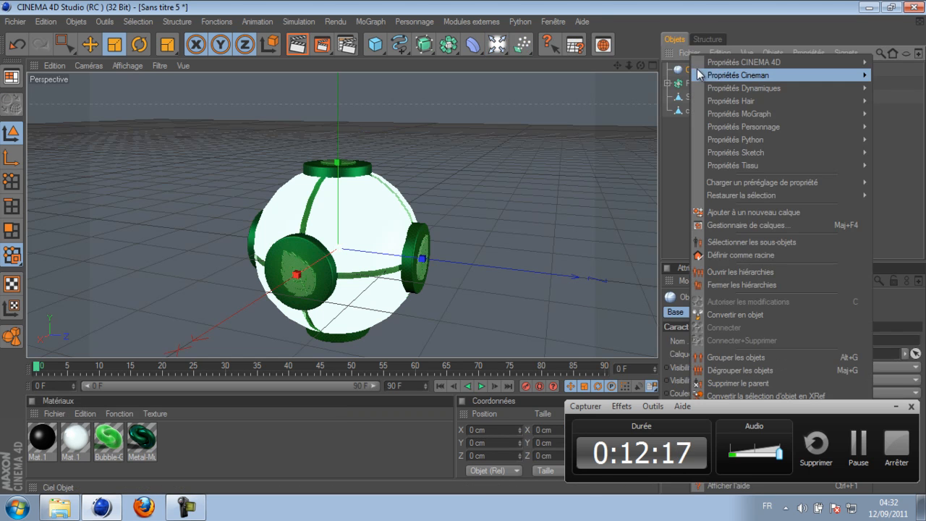
mouse_move(725, 62)
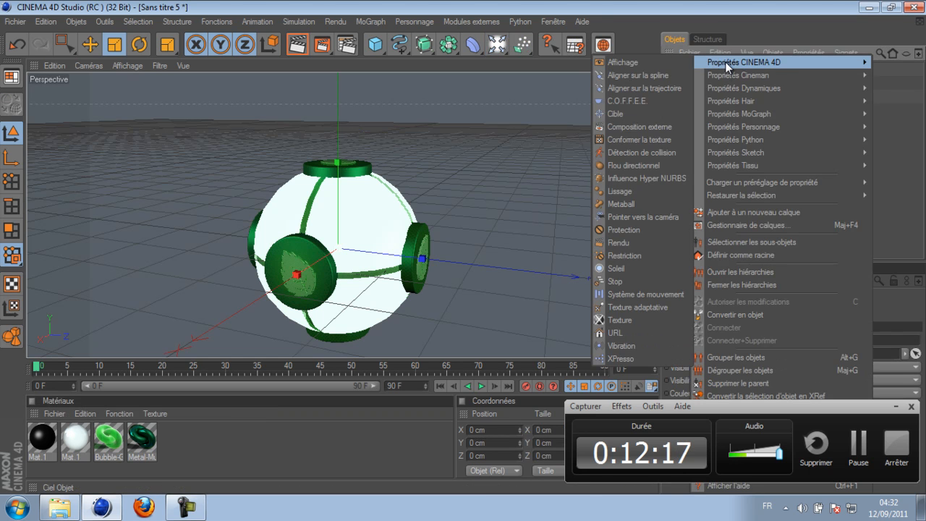
click(648, 241)
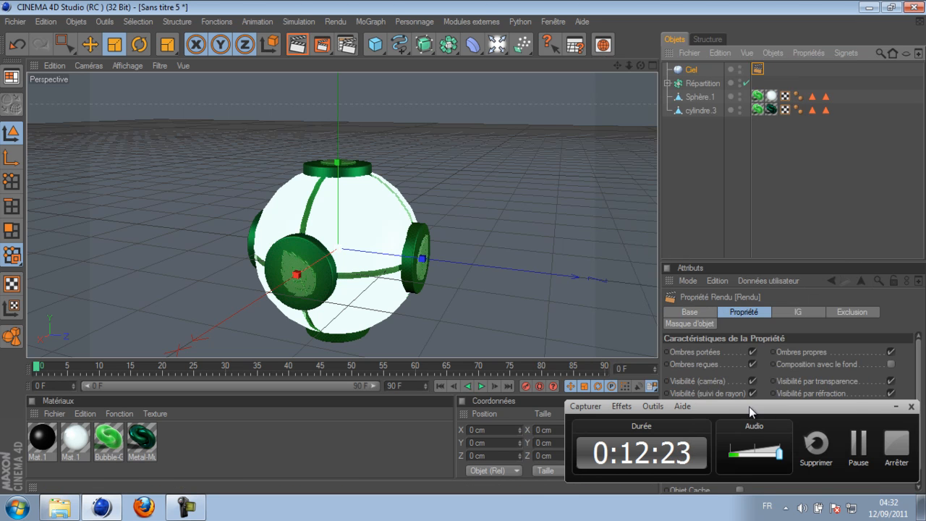
click(895, 407)
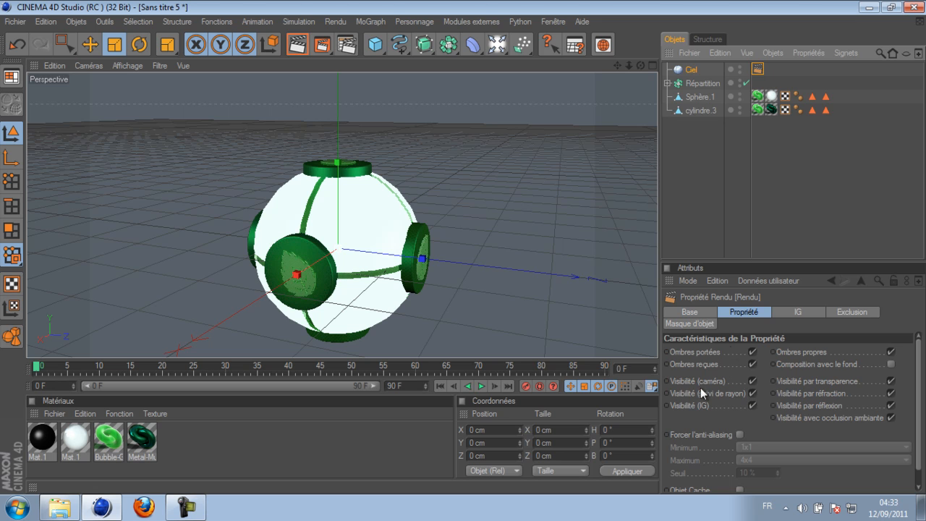
click(753, 381)
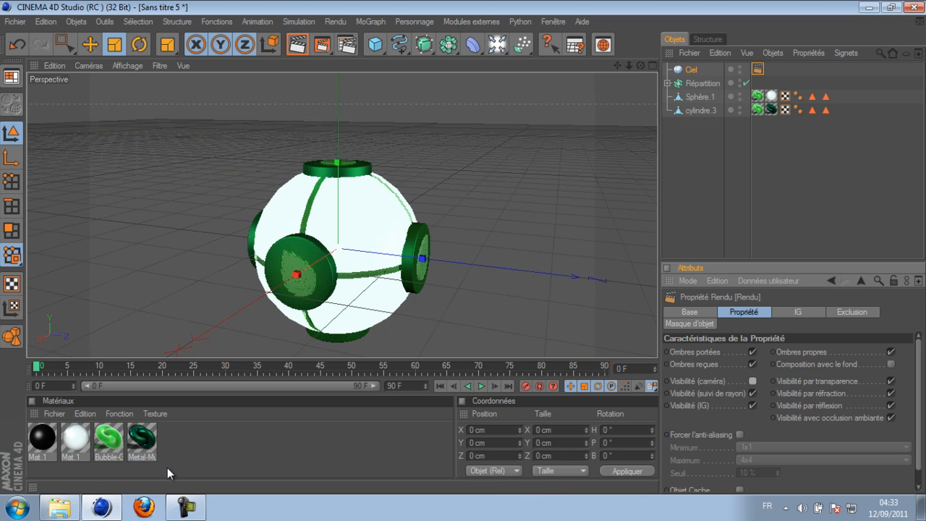
Step: Create a new material with Couleur and Spécularité disabled and Luminescence enabled
double_click(183, 450)
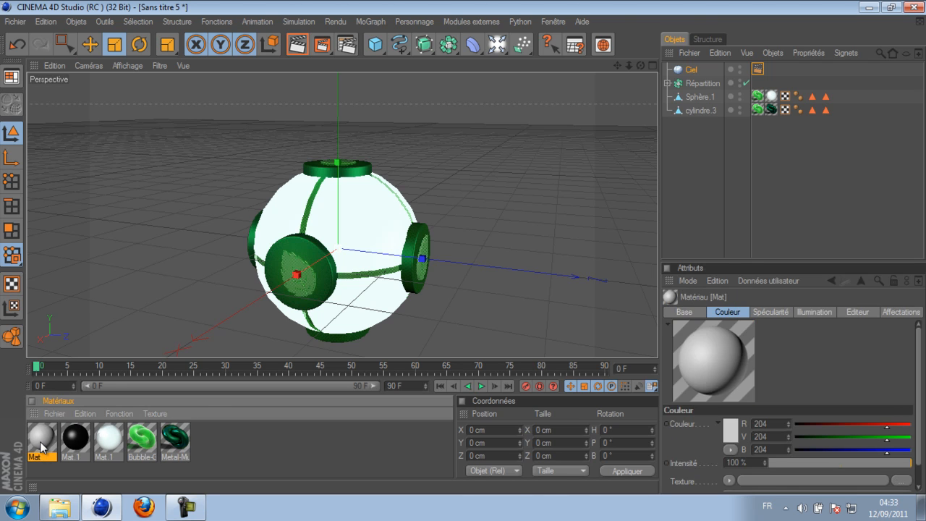
double_click(42, 446)
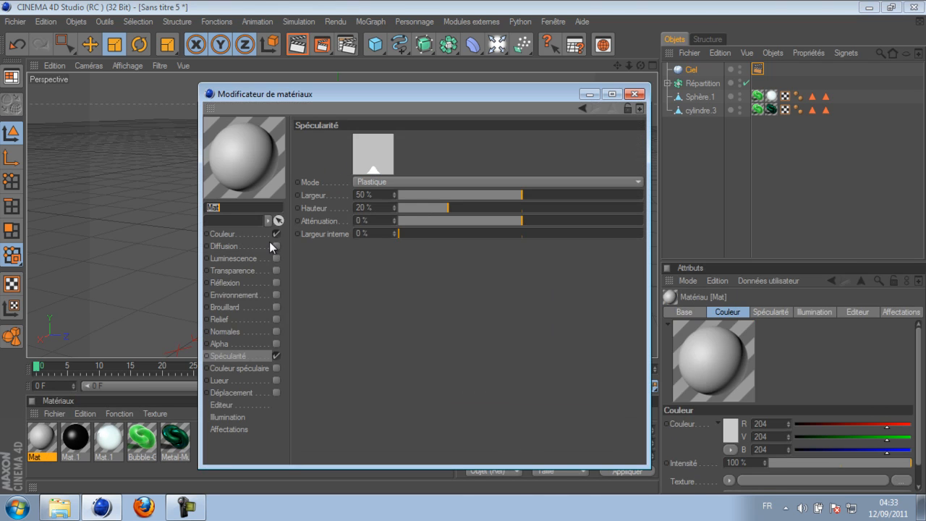
click(276, 233)
click(276, 356)
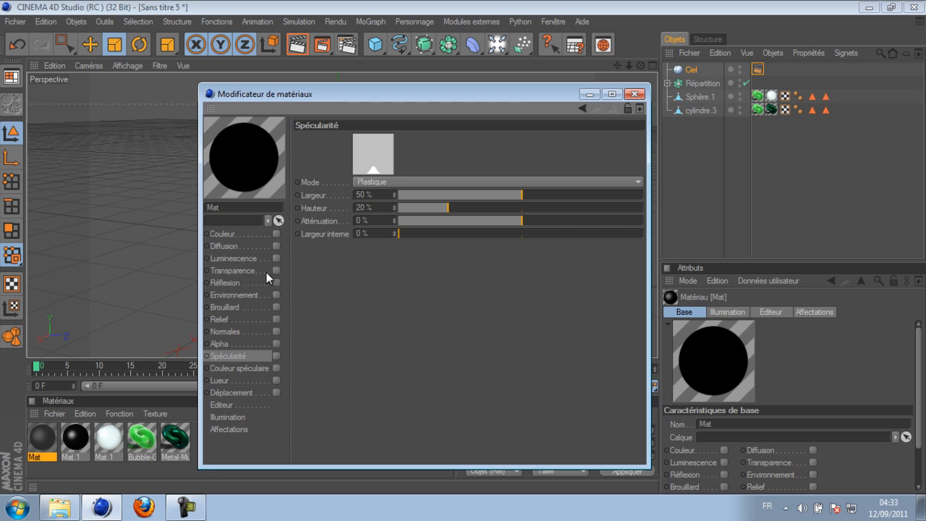
click(277, 259)
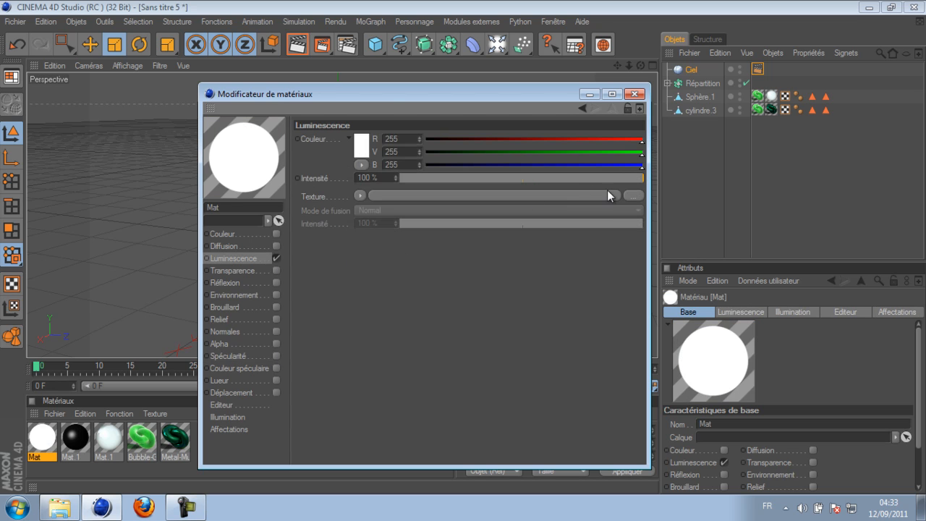
Step: Load studio027.exr as the Luminescence texture without copying it to the document folder, and set Echantillonnage to SAT
click(634, 196)
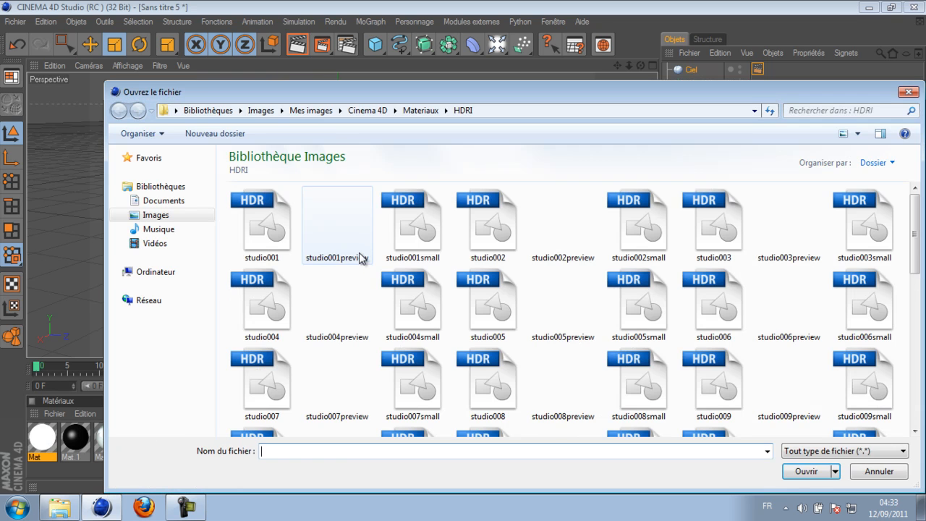
drag(914, 207, 916, 368)
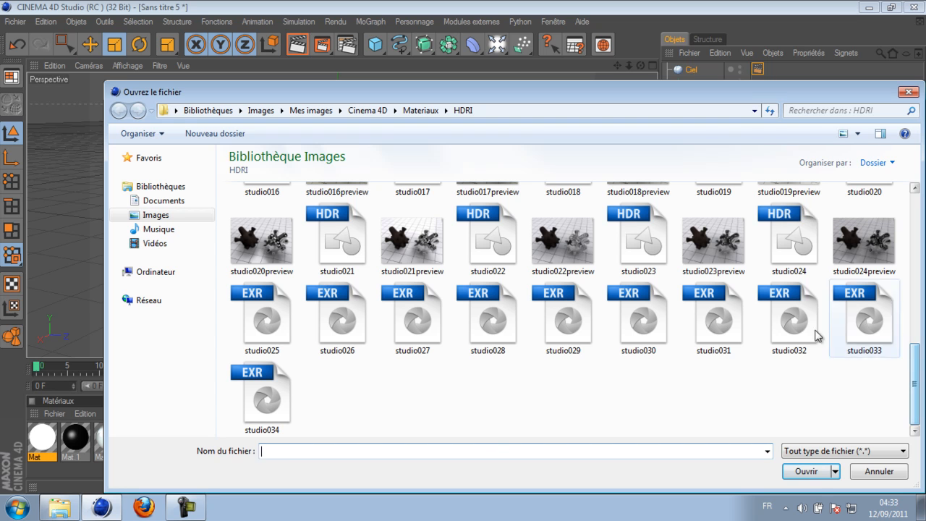
click(420, 322)
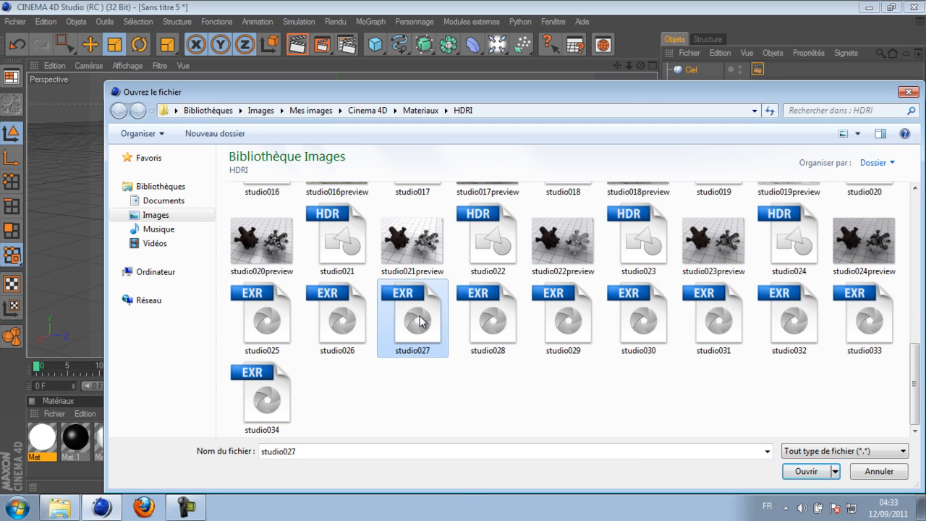
double_click(420, 322)
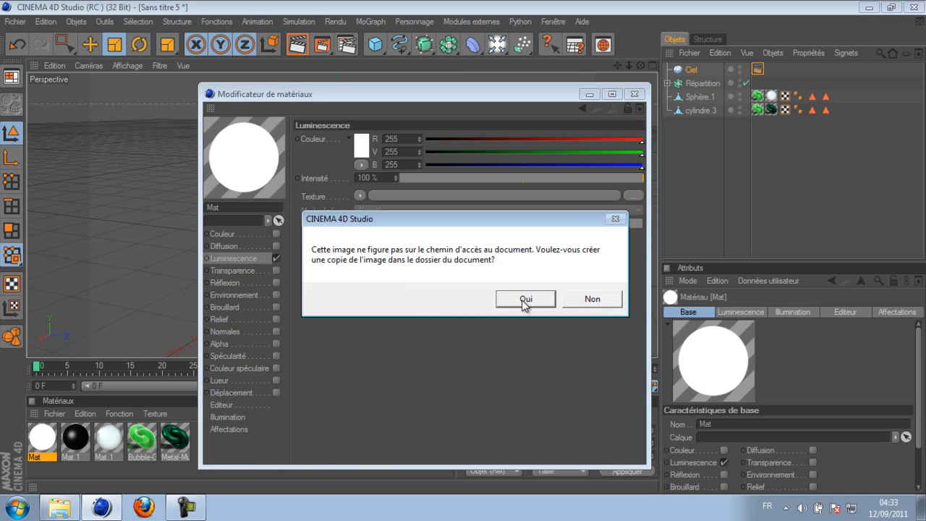
click(592, 299)
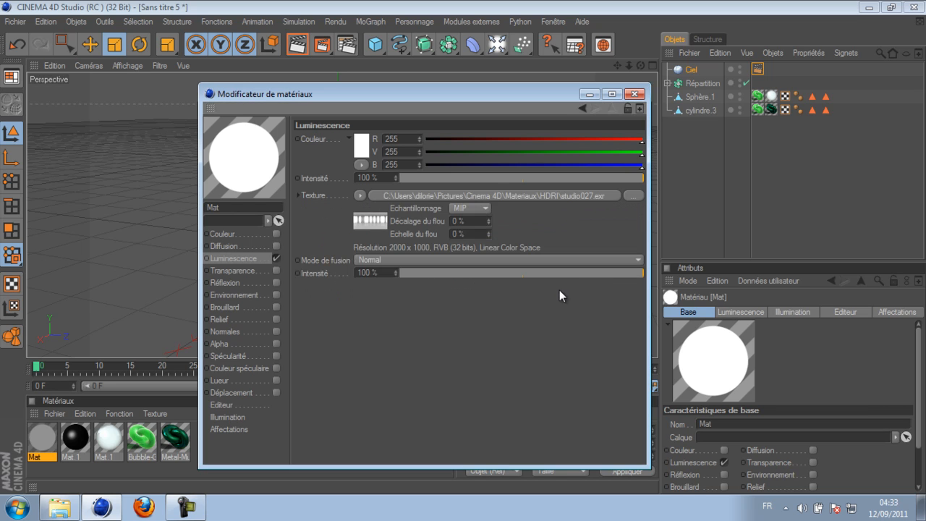
click(485, 209)
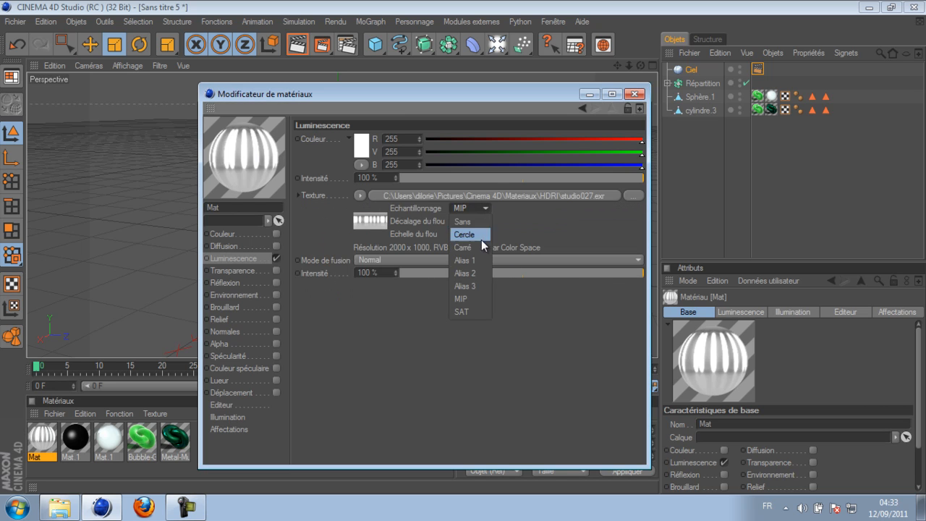
click(479, 311)
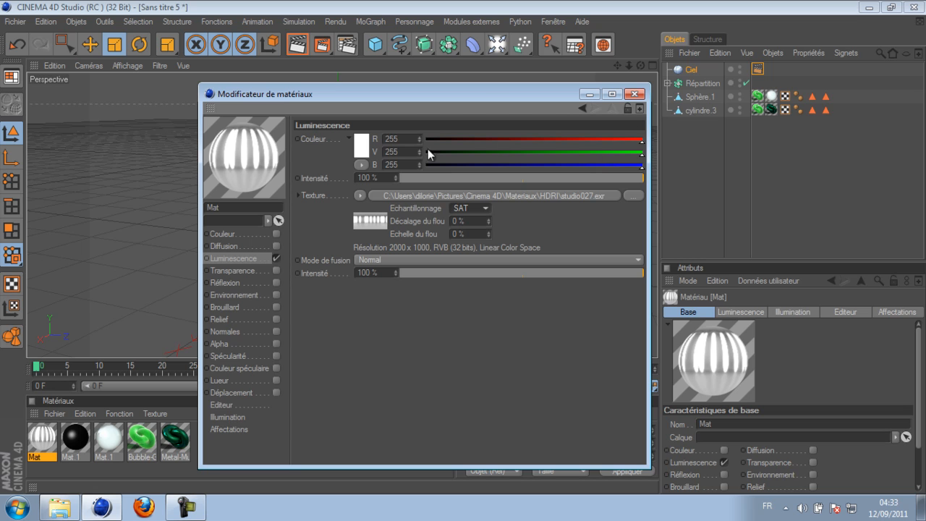
Step: Close the material editor and render a preview of the whole companion object in the perspective view
drag(477, 93, 472, 87)
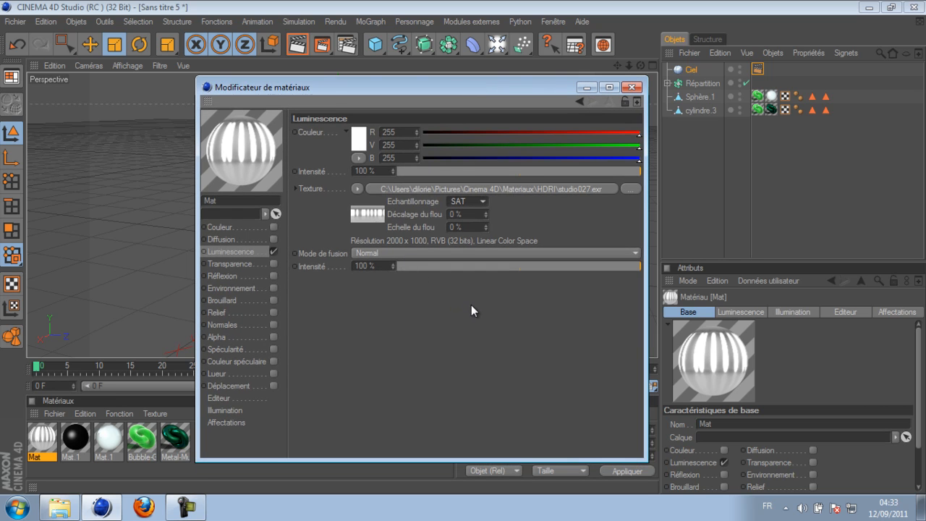
click(632, 87)
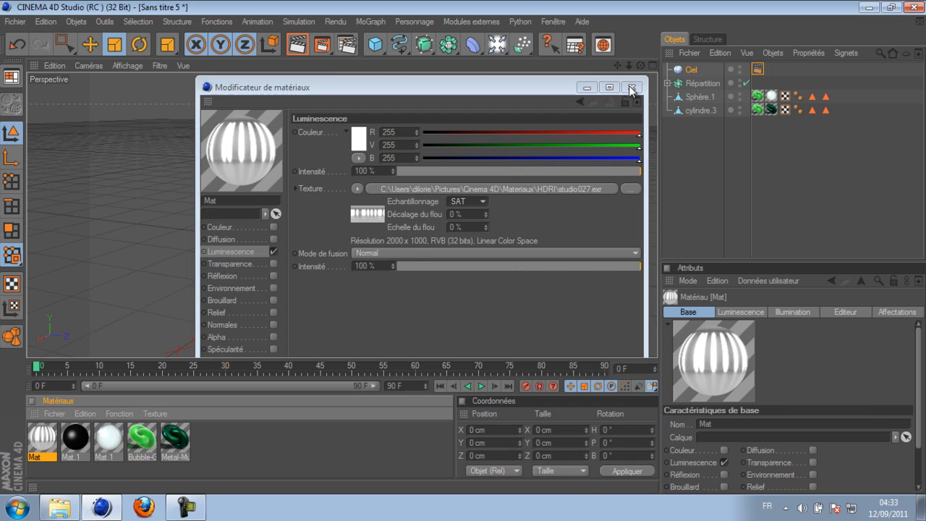
drag(618, 64, 612, 29)
drag(641, 65, 463, 247)
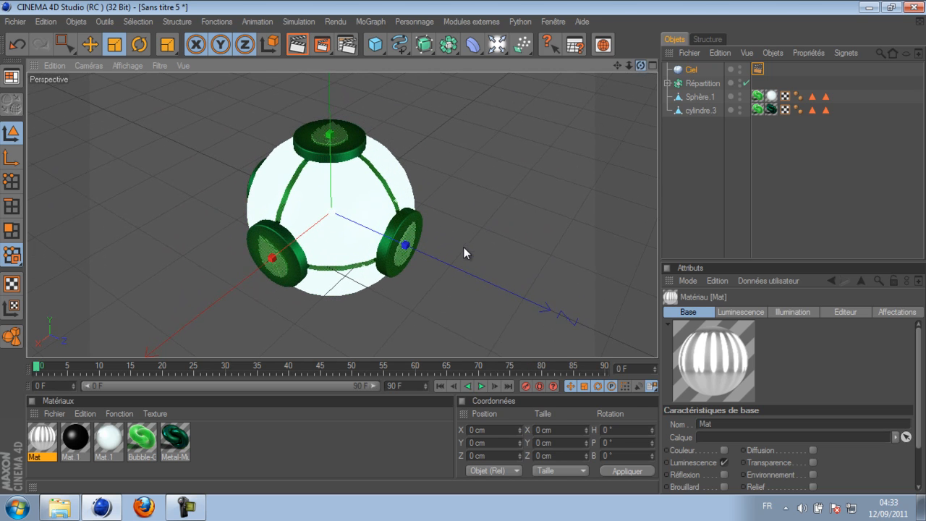
click(297, 44)
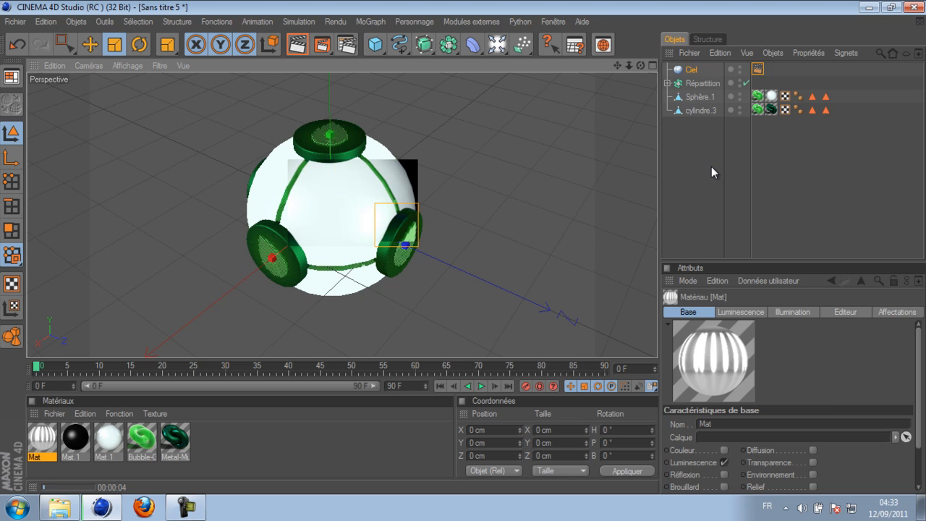
click(196, 511)
click(854, 443)
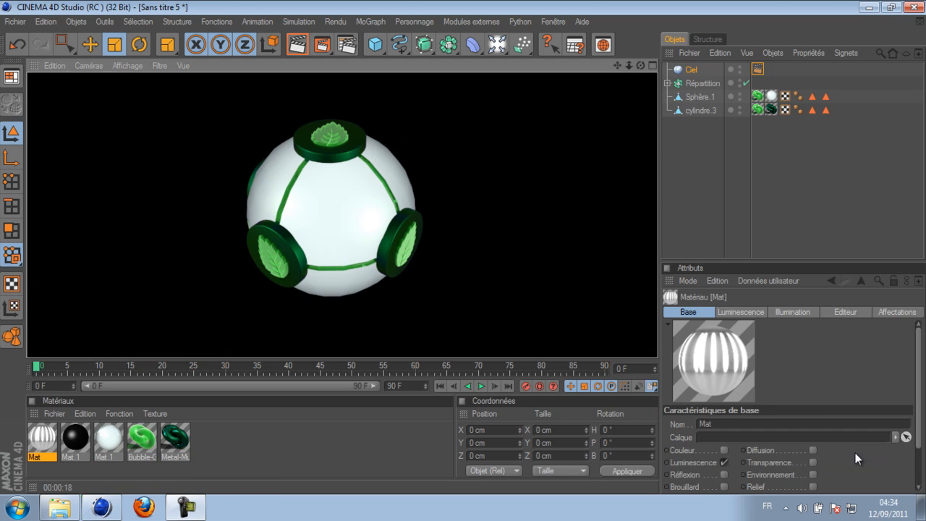
Step: Add a Hyper NURBS object and nest Sphère.1 inside it to smooth the sphere panels
click(699, 97)
drag(424, 45, 534, 58)
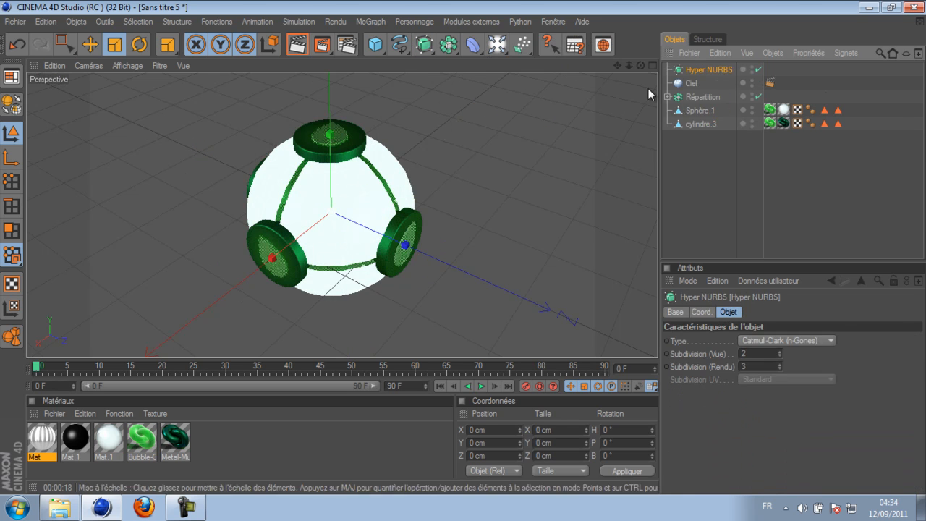
drag(717, 73, 705, 107)
click(668, 69)
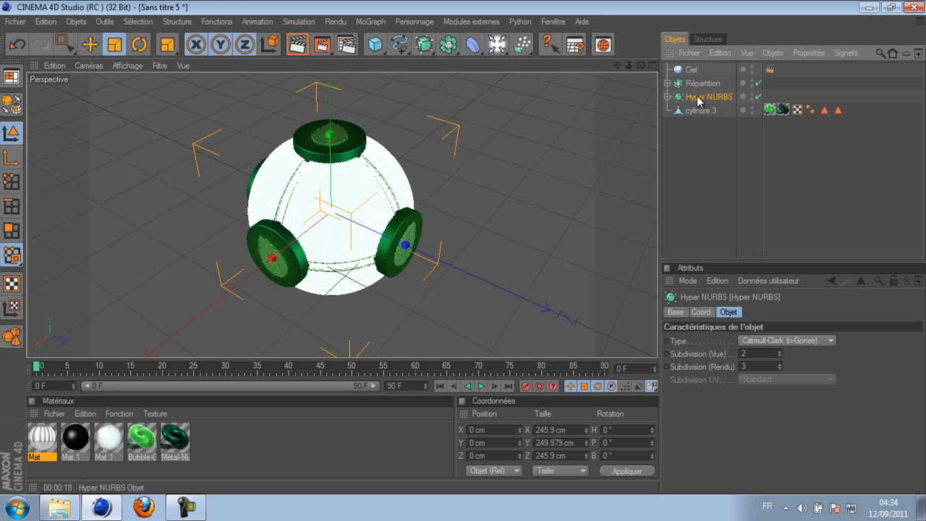
Step: Convert the Hyper NURBS to an editable object, move Sphère.1 out of the resulting null and delete the null
key(c)
click(669, 96)
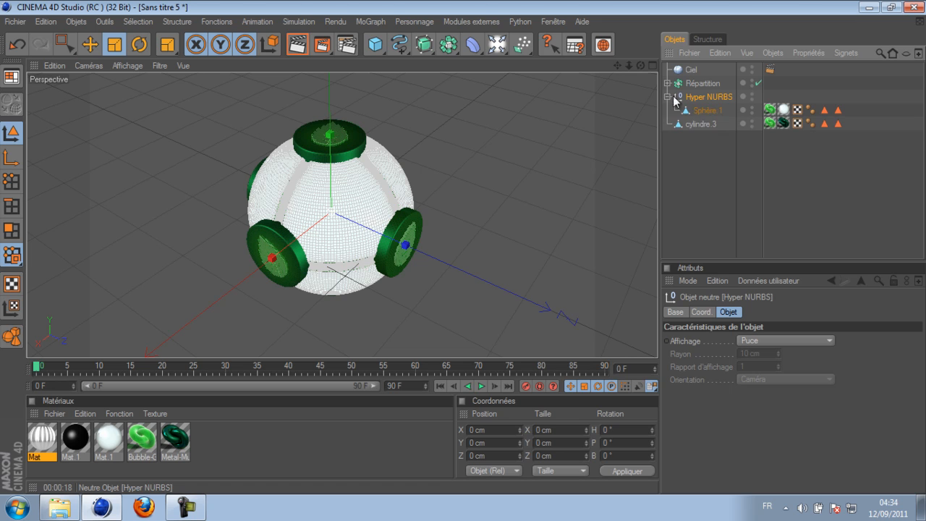
drag(700, 111, 702, 117)
click(703, 96)
key(Delete)
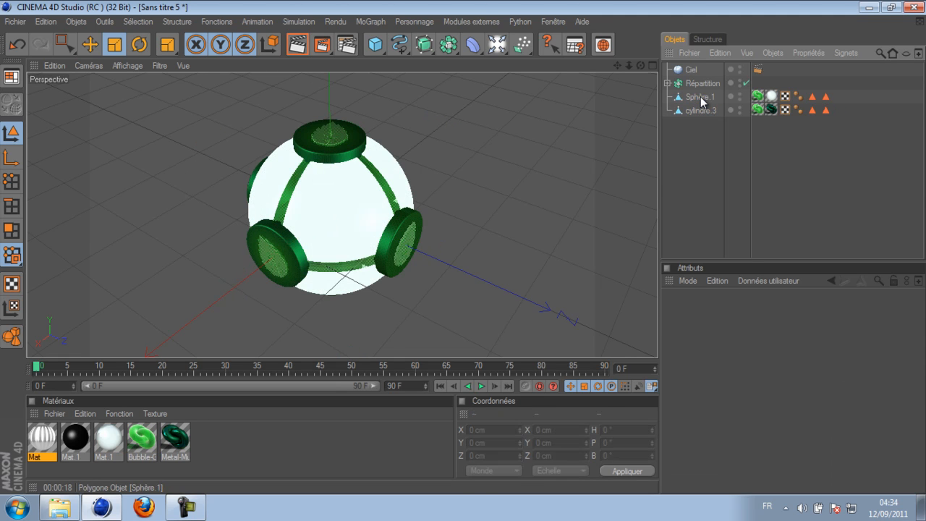
Step: Render the perspective view again to check the smoothed sphere panels
click(296, 48)
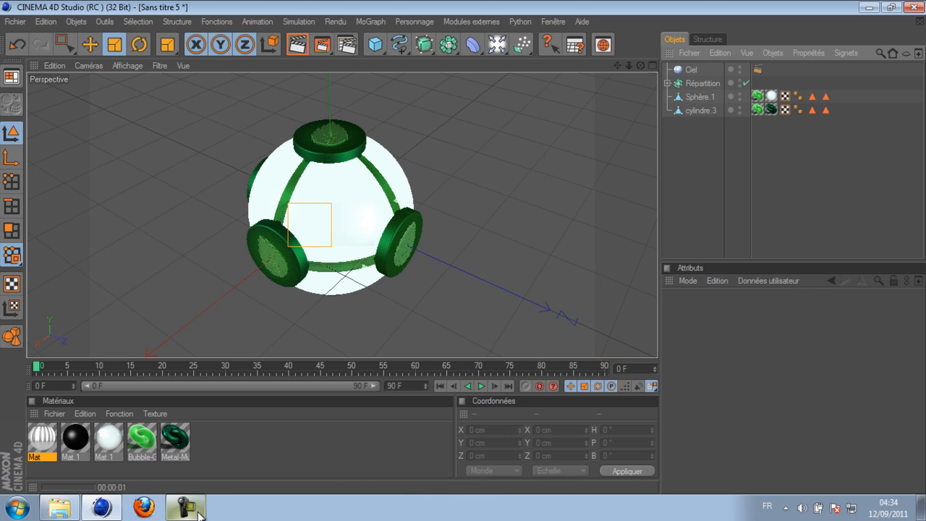
click(186, 507)
click(858, 443)
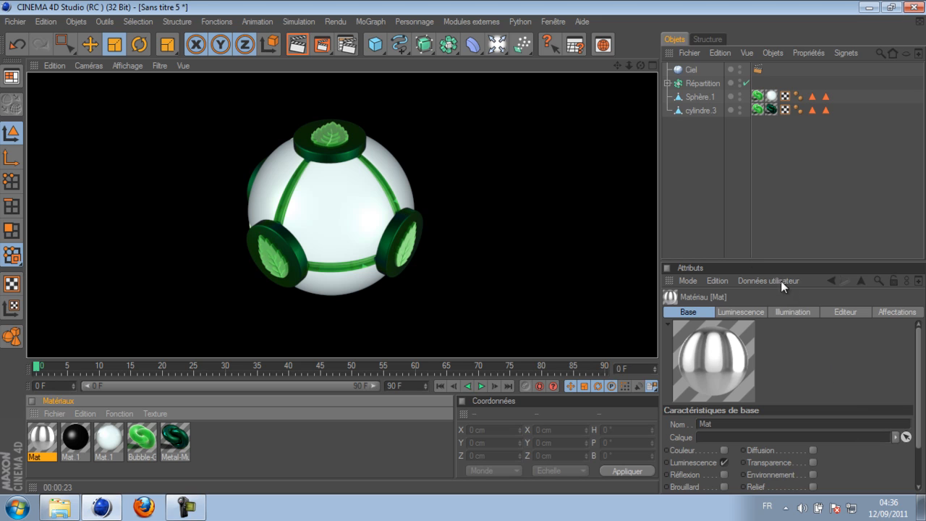
Step: Scale Sphère.1 up uniformly to about 252.5 × 256.4 × 252.5 cm
click(699, 96)
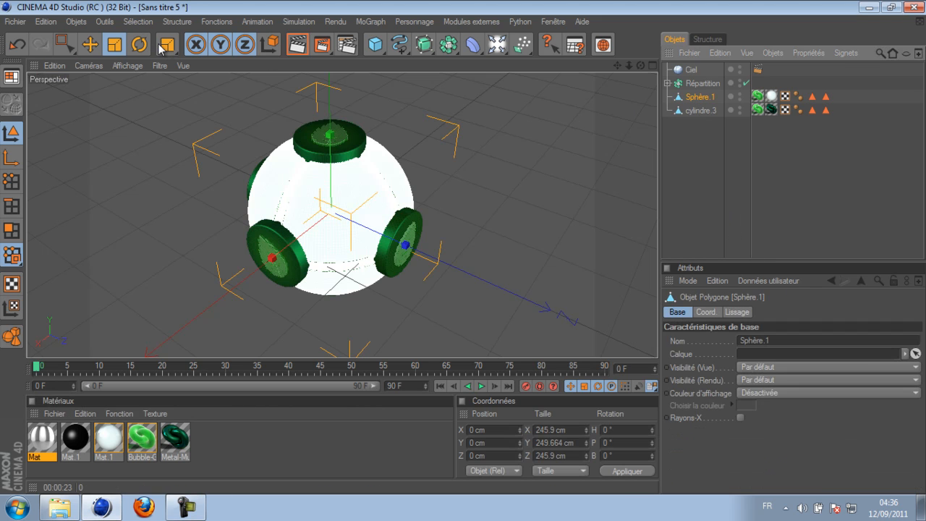
click(114, 44)
drag(333, 217, 461, 248)
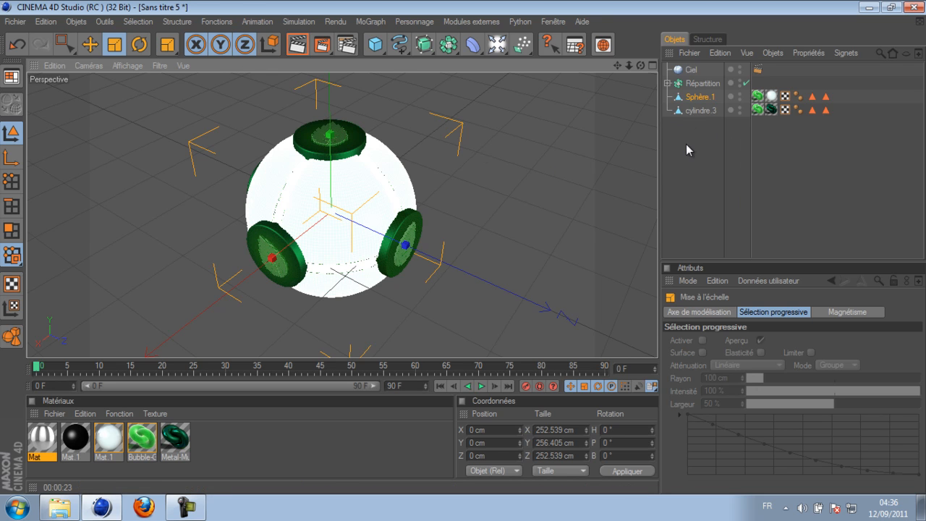
click(186, 506)
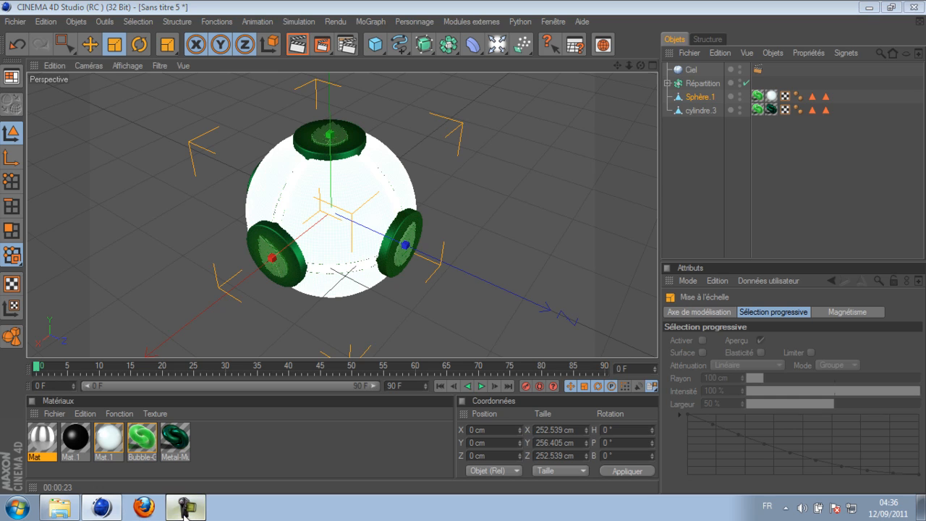